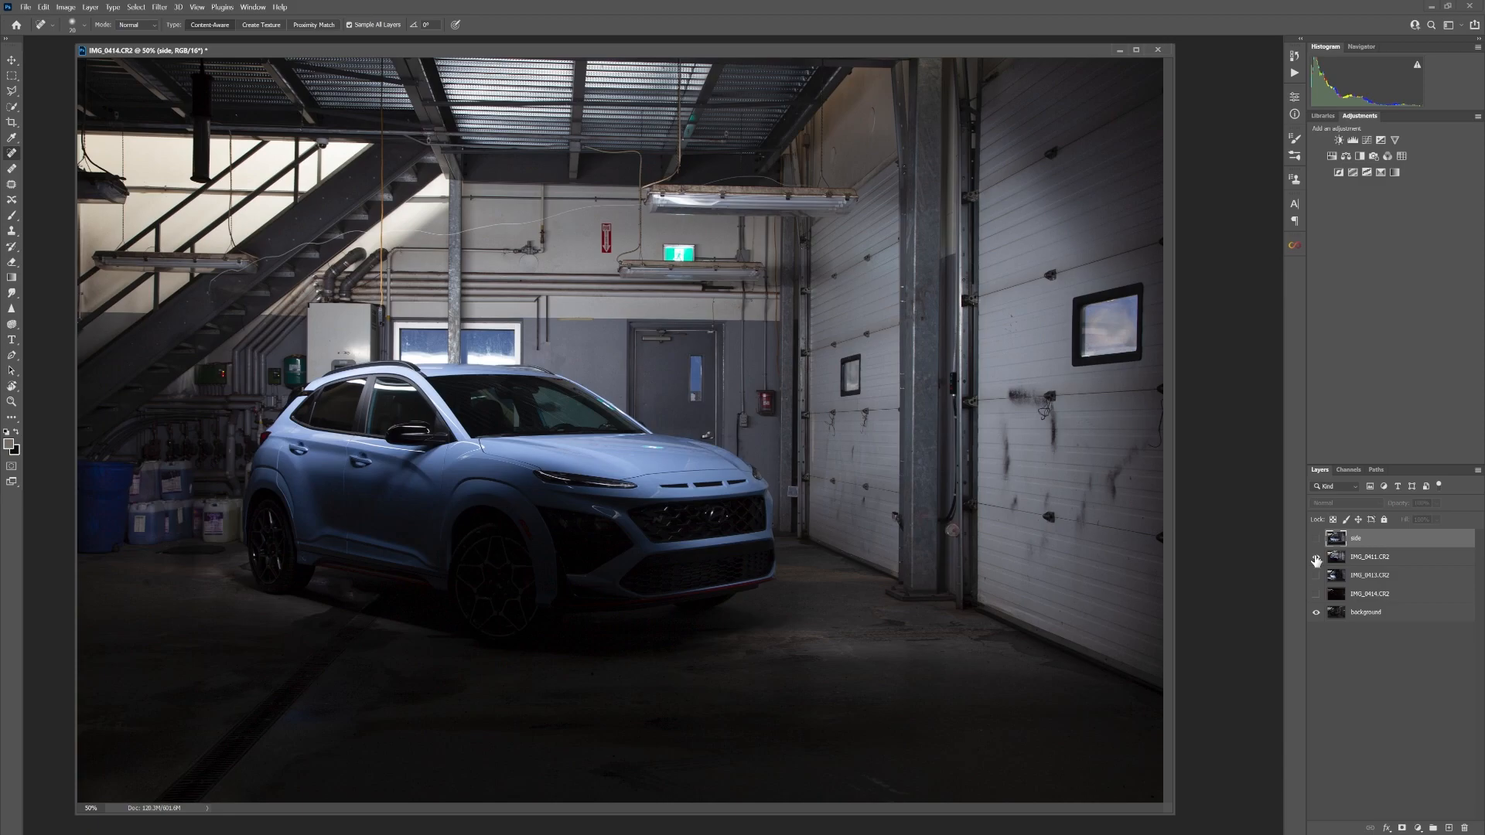
Name the IMG_0411.CR2 layer "top" and the IMG_0413.CR2 layer "wheels", checking what each layer contributes and leaving both hidden
text(top)
key(Return)
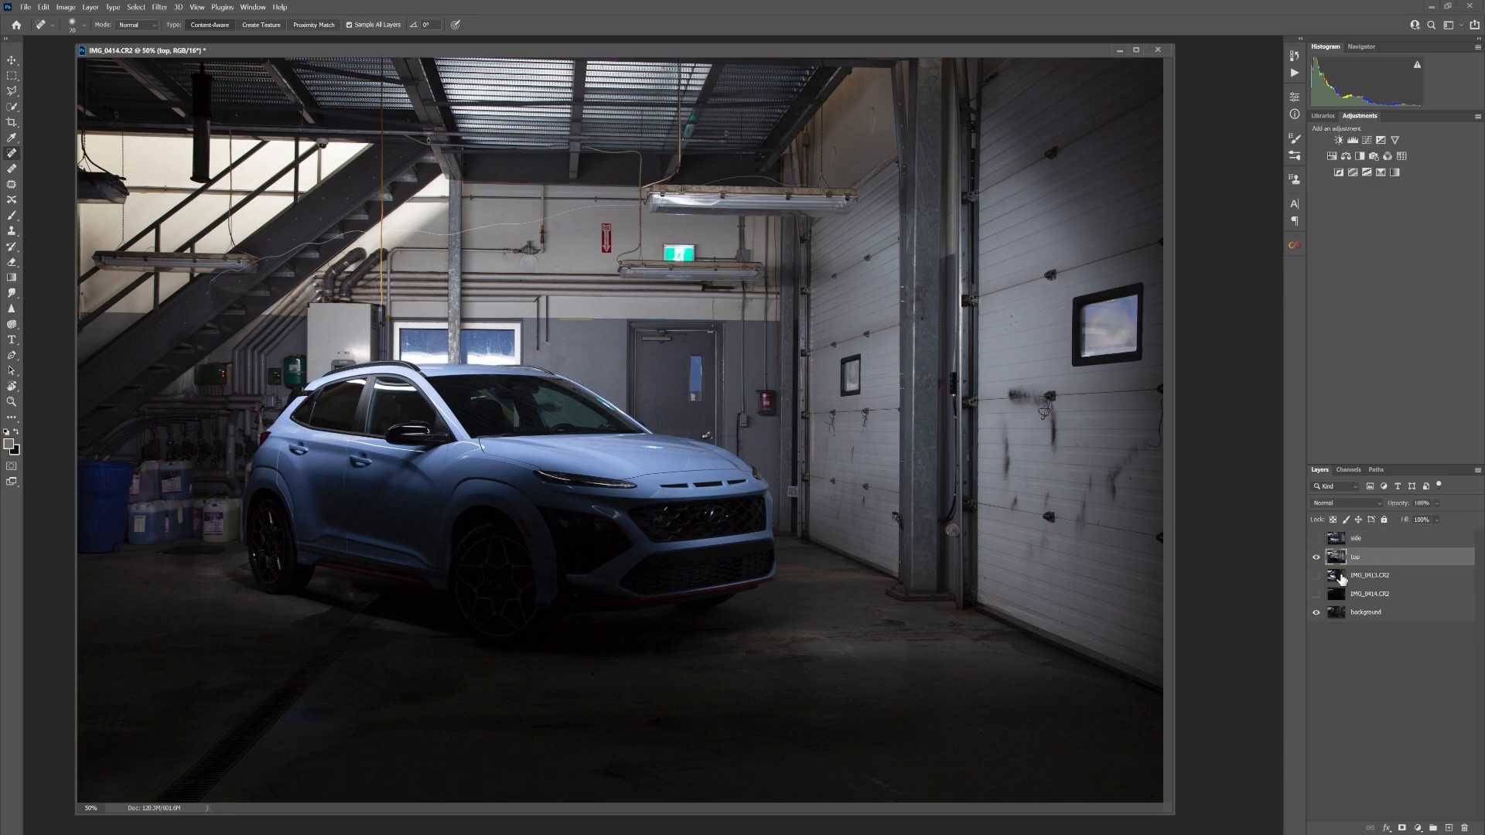
click(1317, 557)
click(1316, 575)
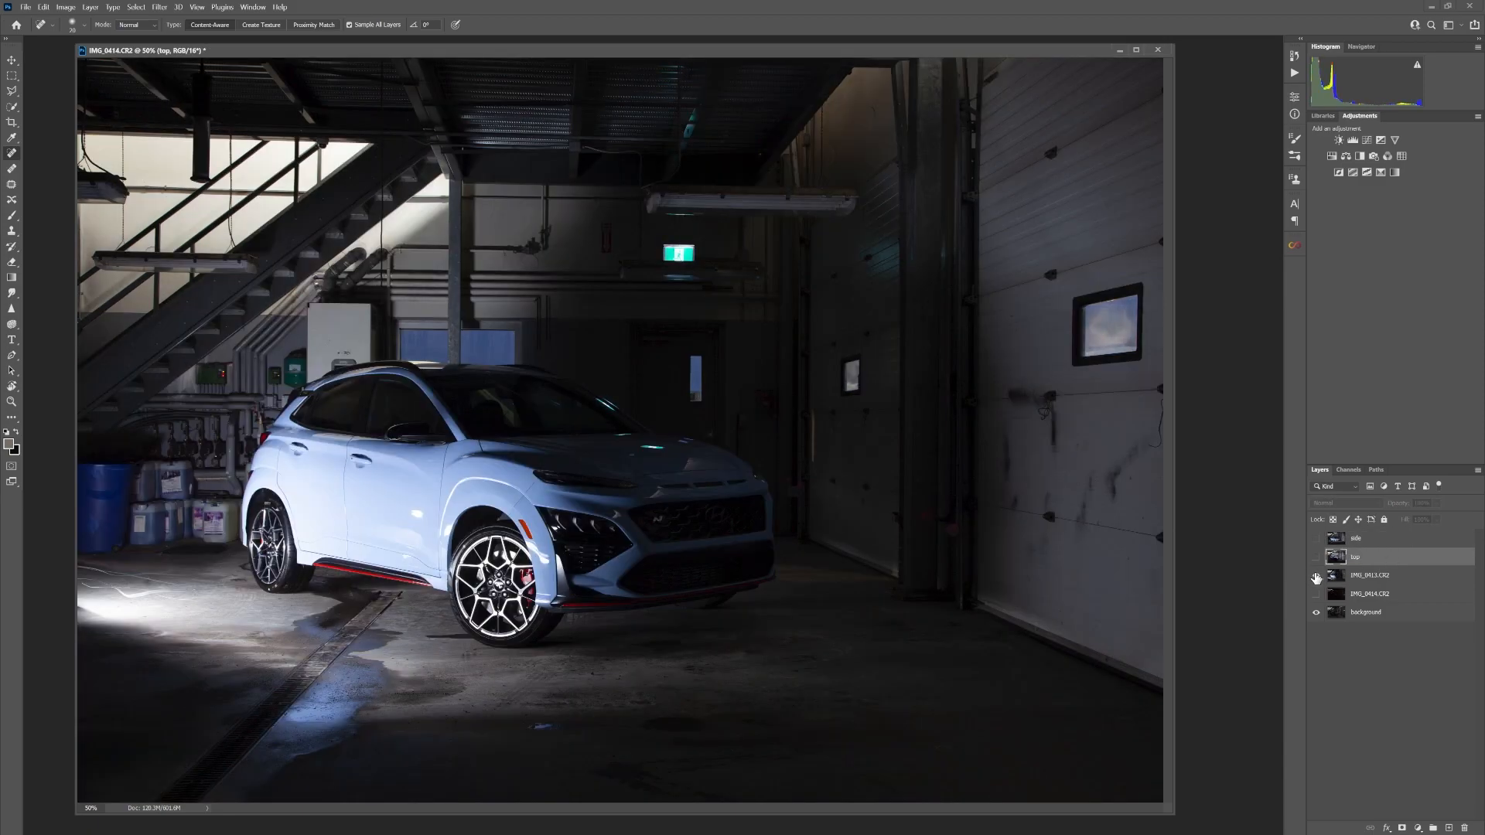
click(1316, 575)
double_click(1369, 575)
text(wheels)
key(Return)
Check the IMG_0414.CR2 layer's content, rename it "headlight", and make all the layers visible
click(1317, 596)
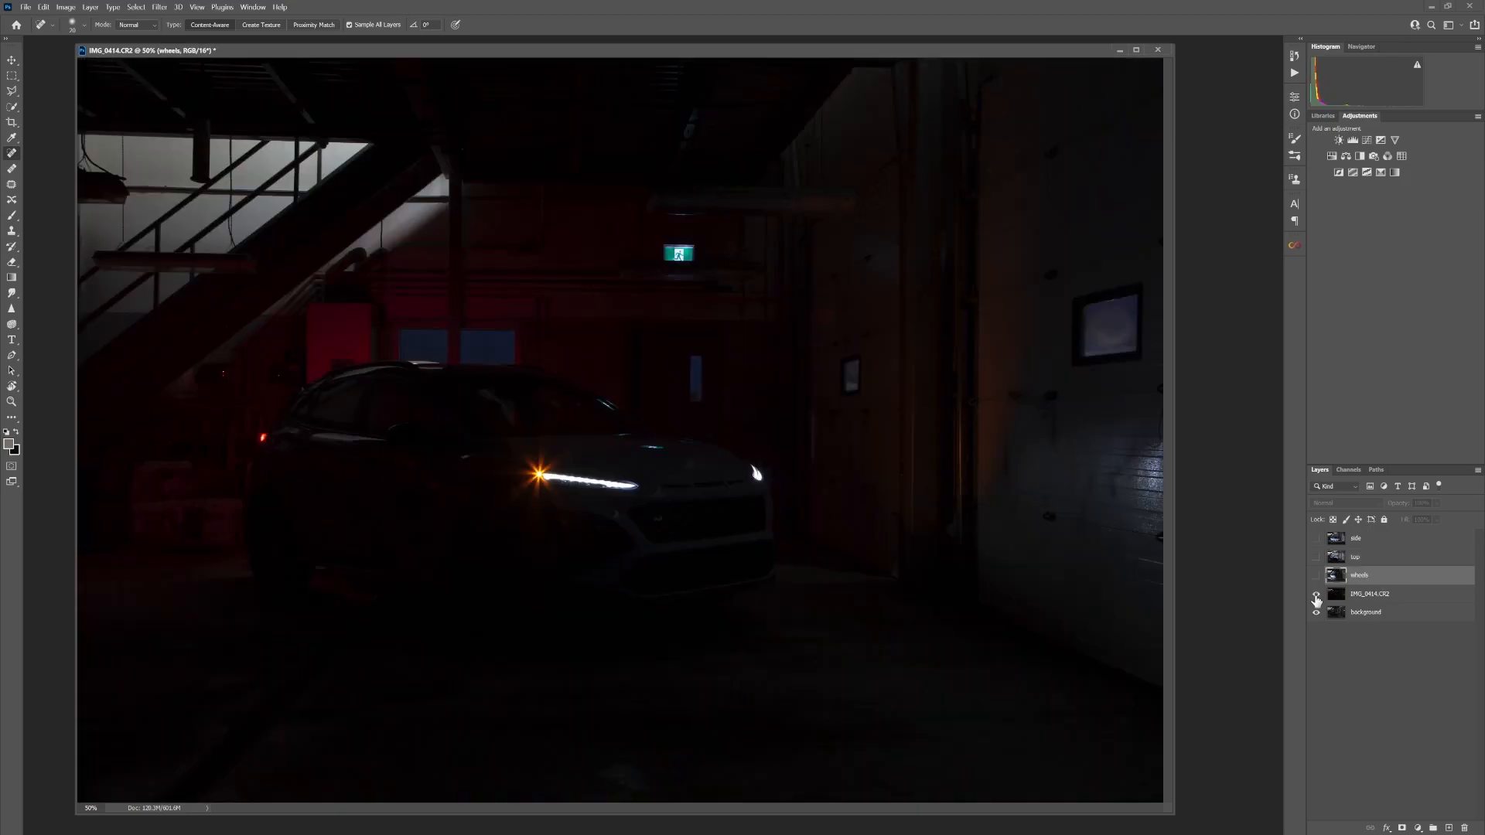
click(1317, 596)
double_click(1369, 594)
text(headlight)
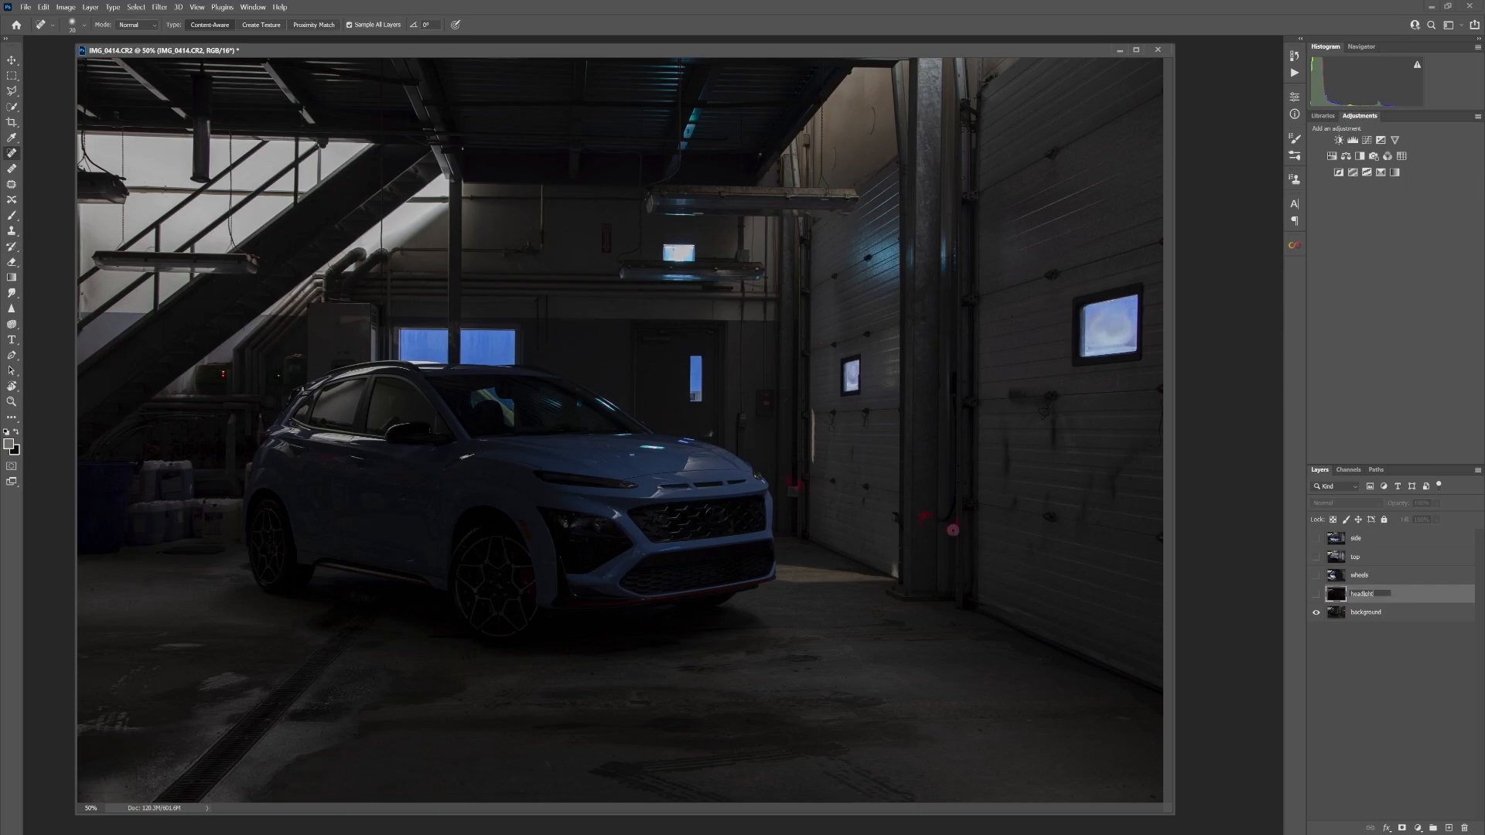
key(Return)
click(1318, 596)
click(1318, 595)
drag(1317, 540, 1316, 596)
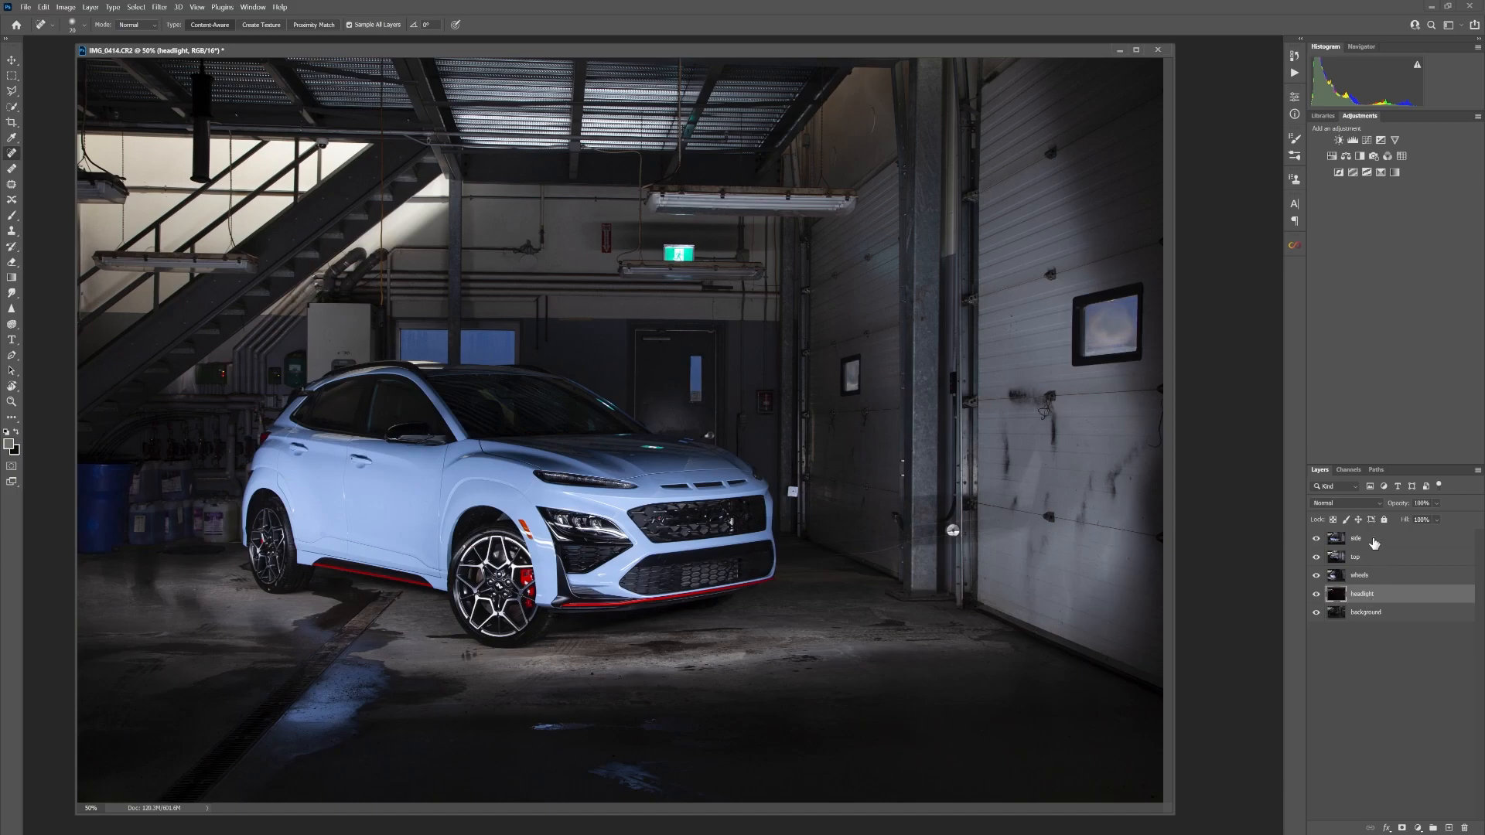
Set the blend mode of the side, top, wheels and headlight layers to Lighten
shift+click(1374, 541)
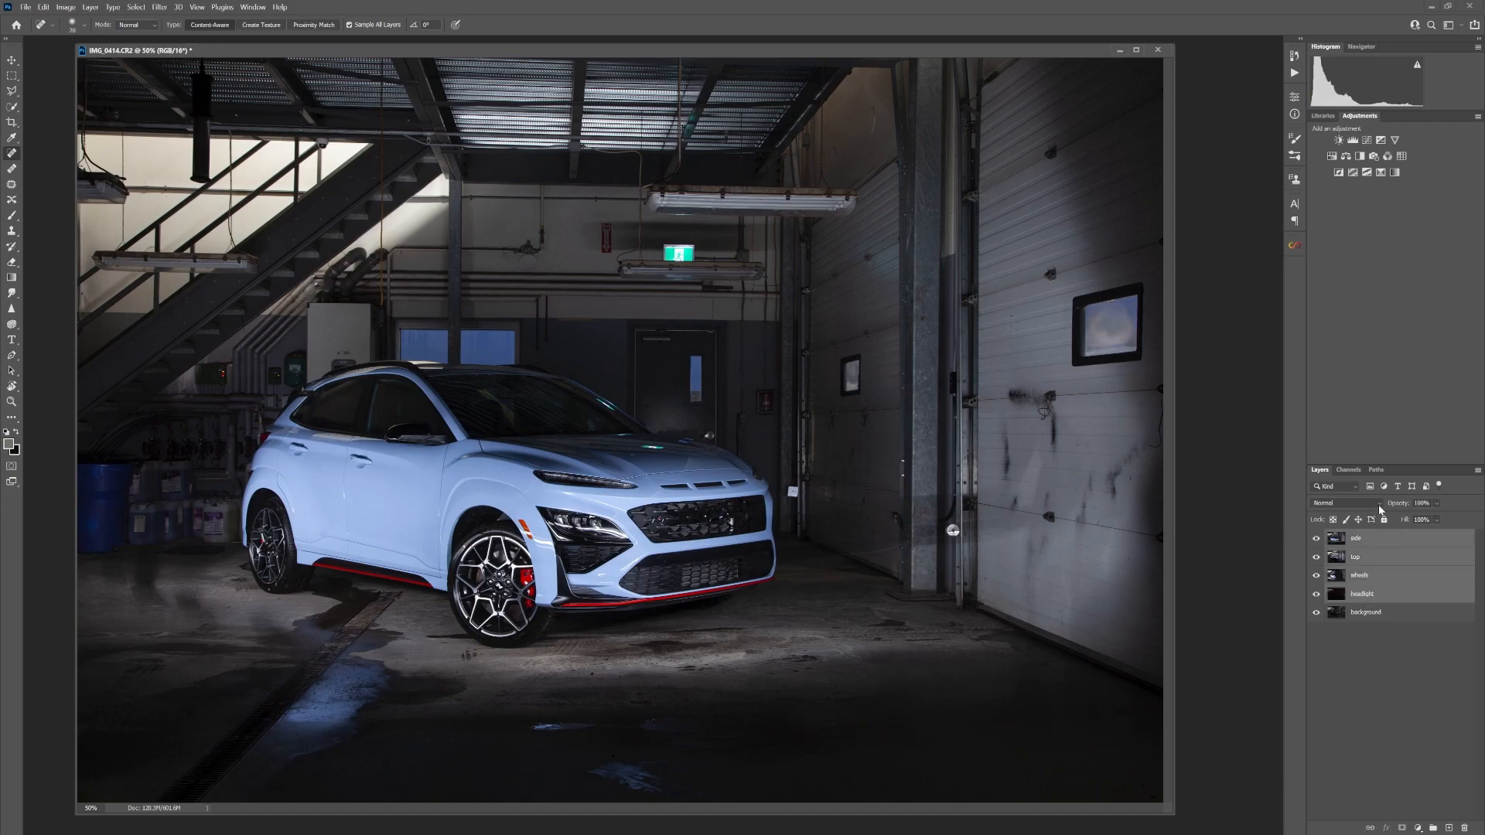
click(1379, 503)
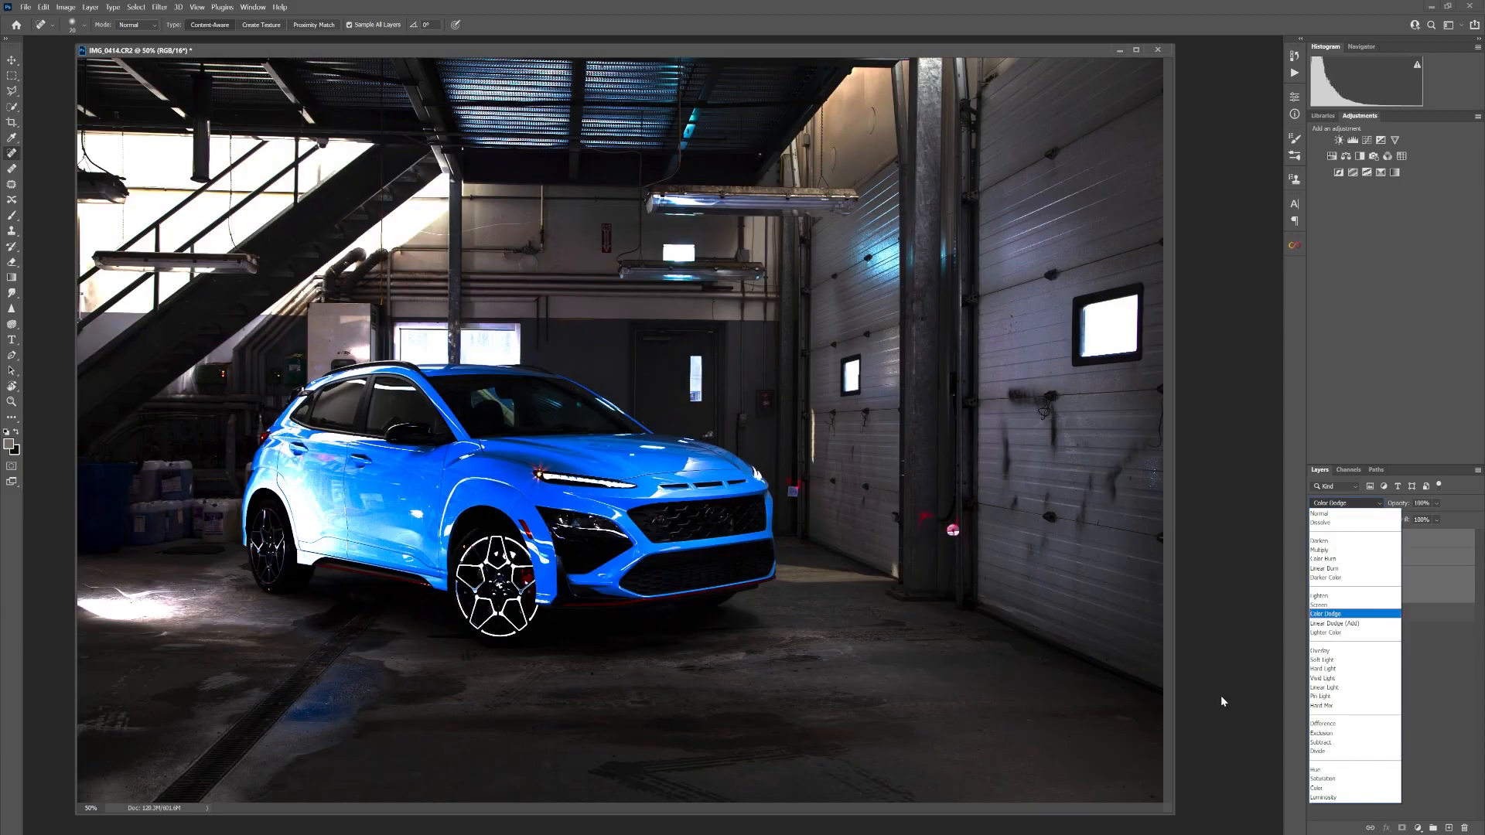
click(1384, 515)
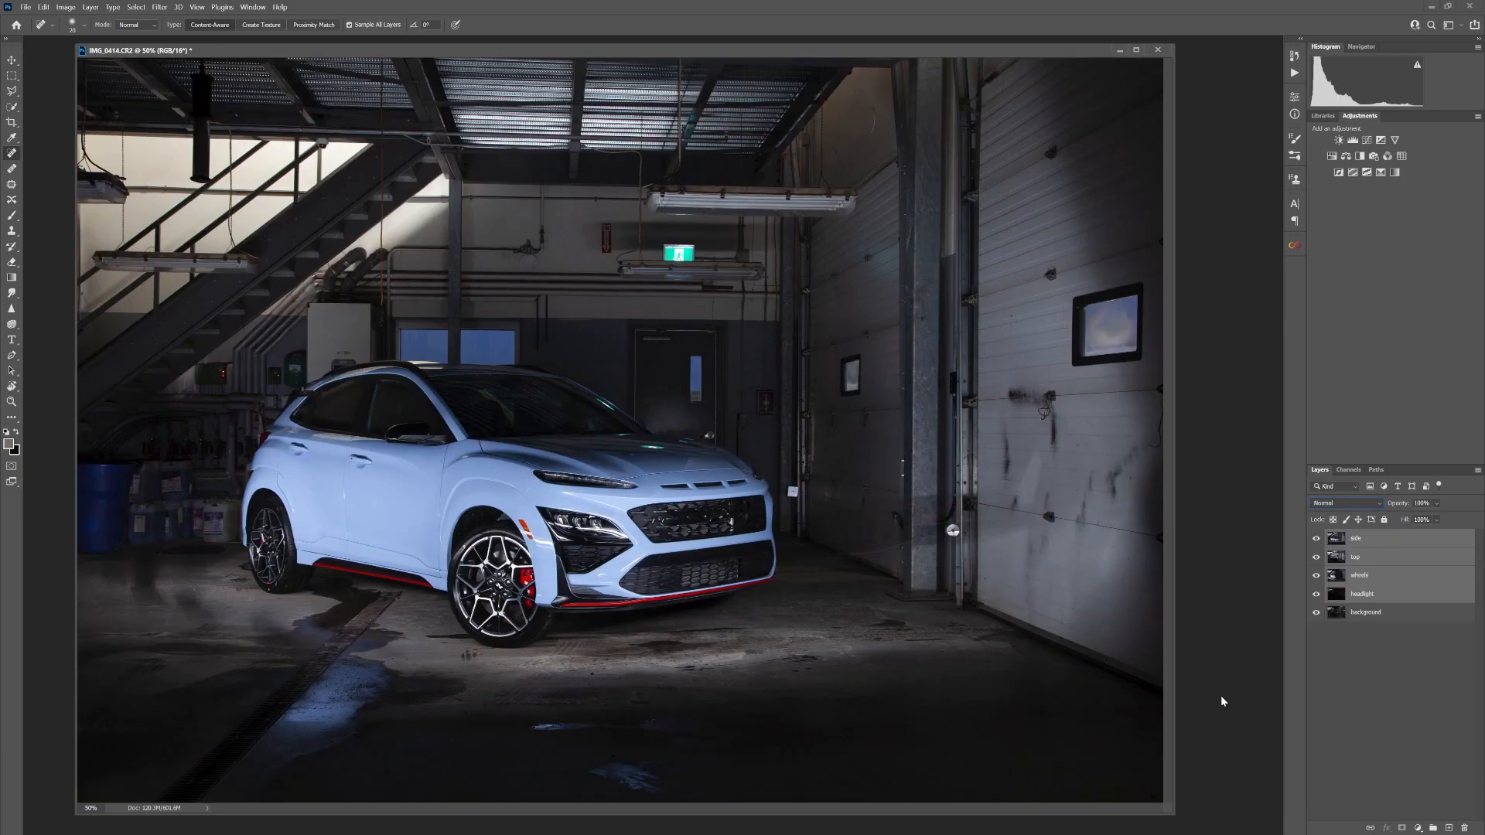
click(1384, 505)
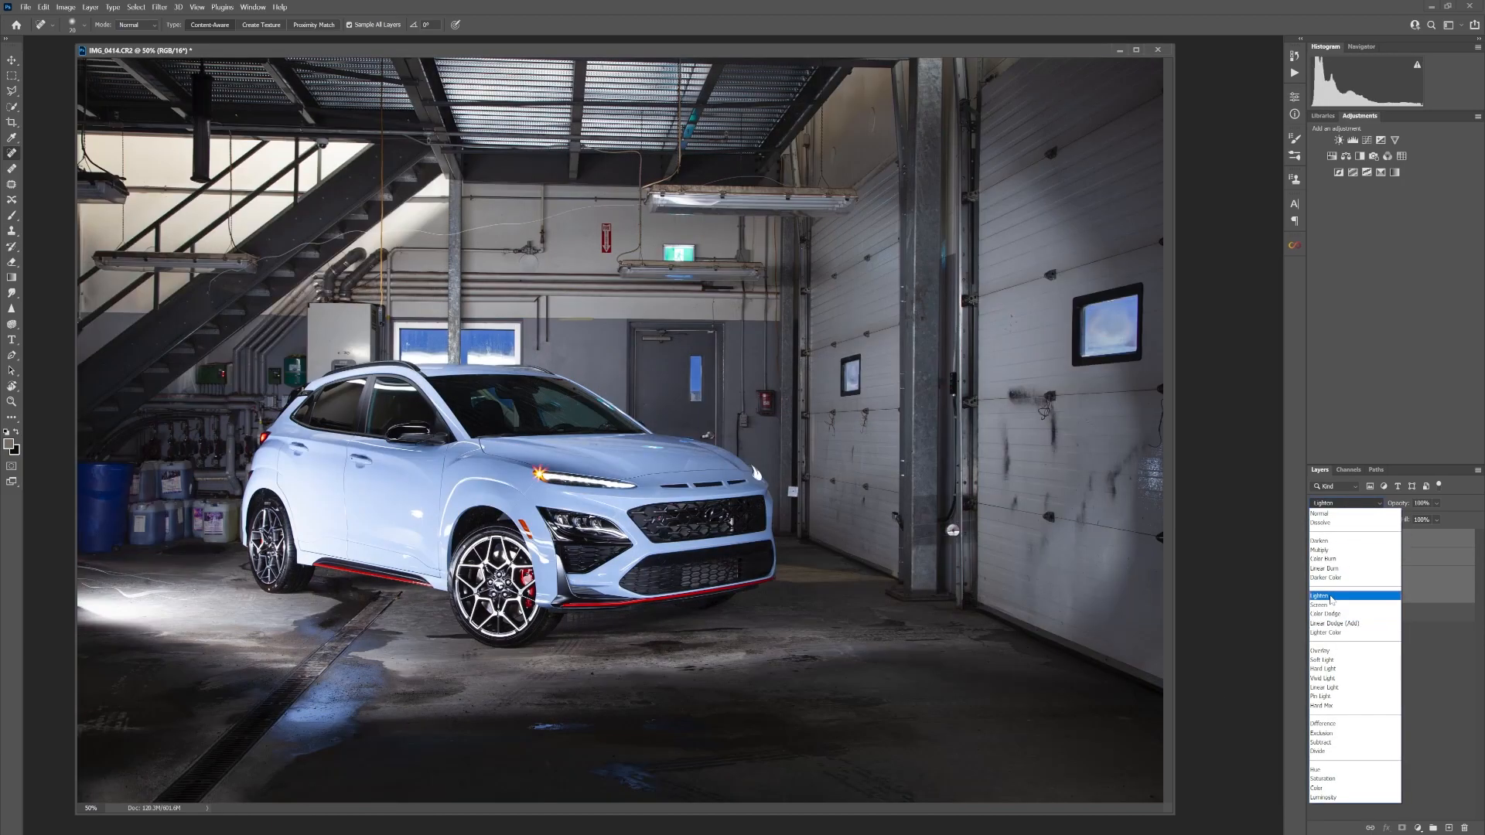
click(1331, 597)
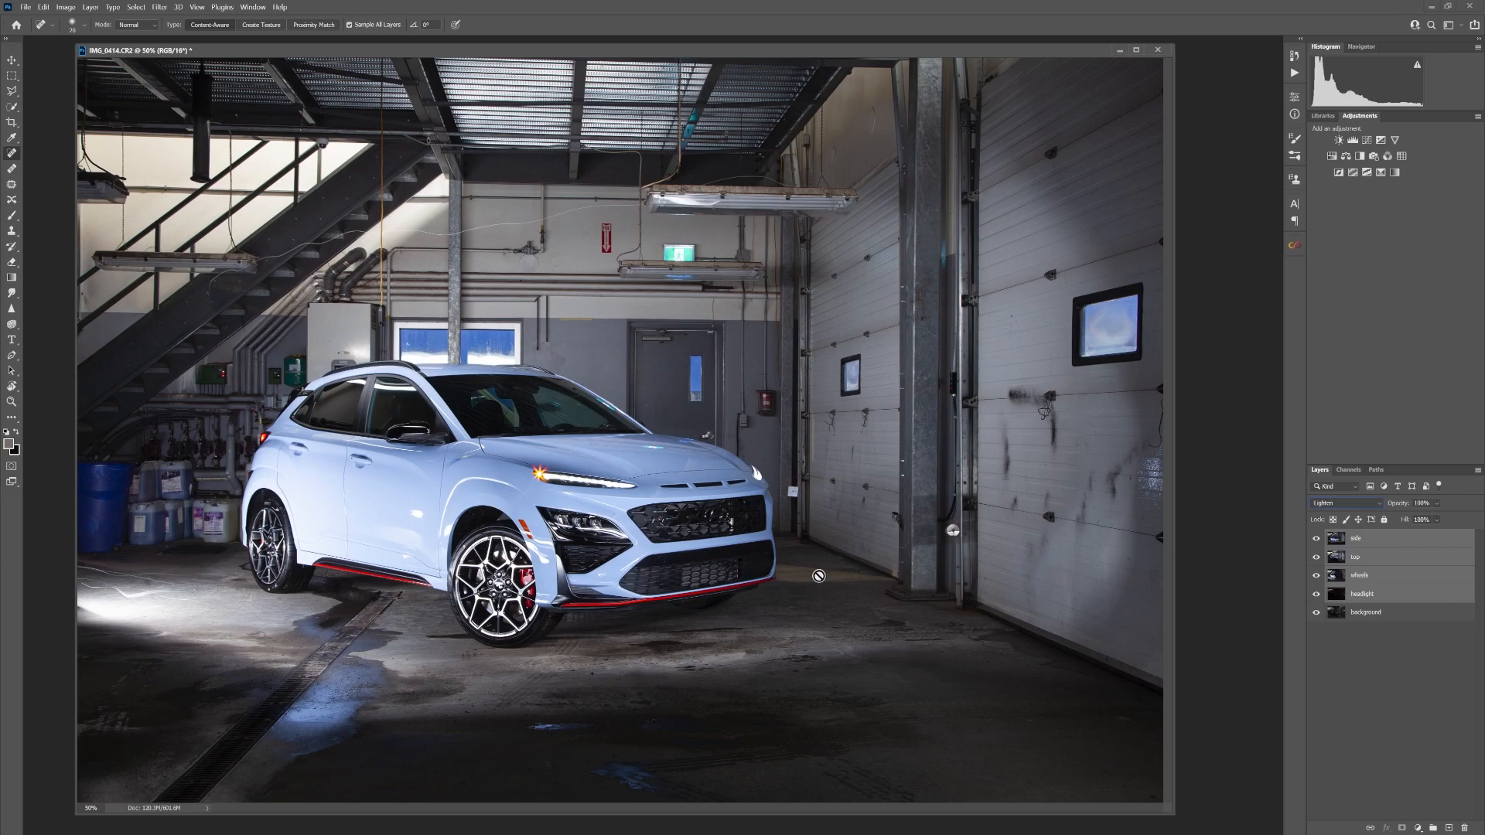
Begin a Pen tool path down the car's rear edge, from above the taillight to the bumper's lower corner behind the rear wheel
key(ctrl+equal)
key(ctrl+equal)
key(ctrl+equal)
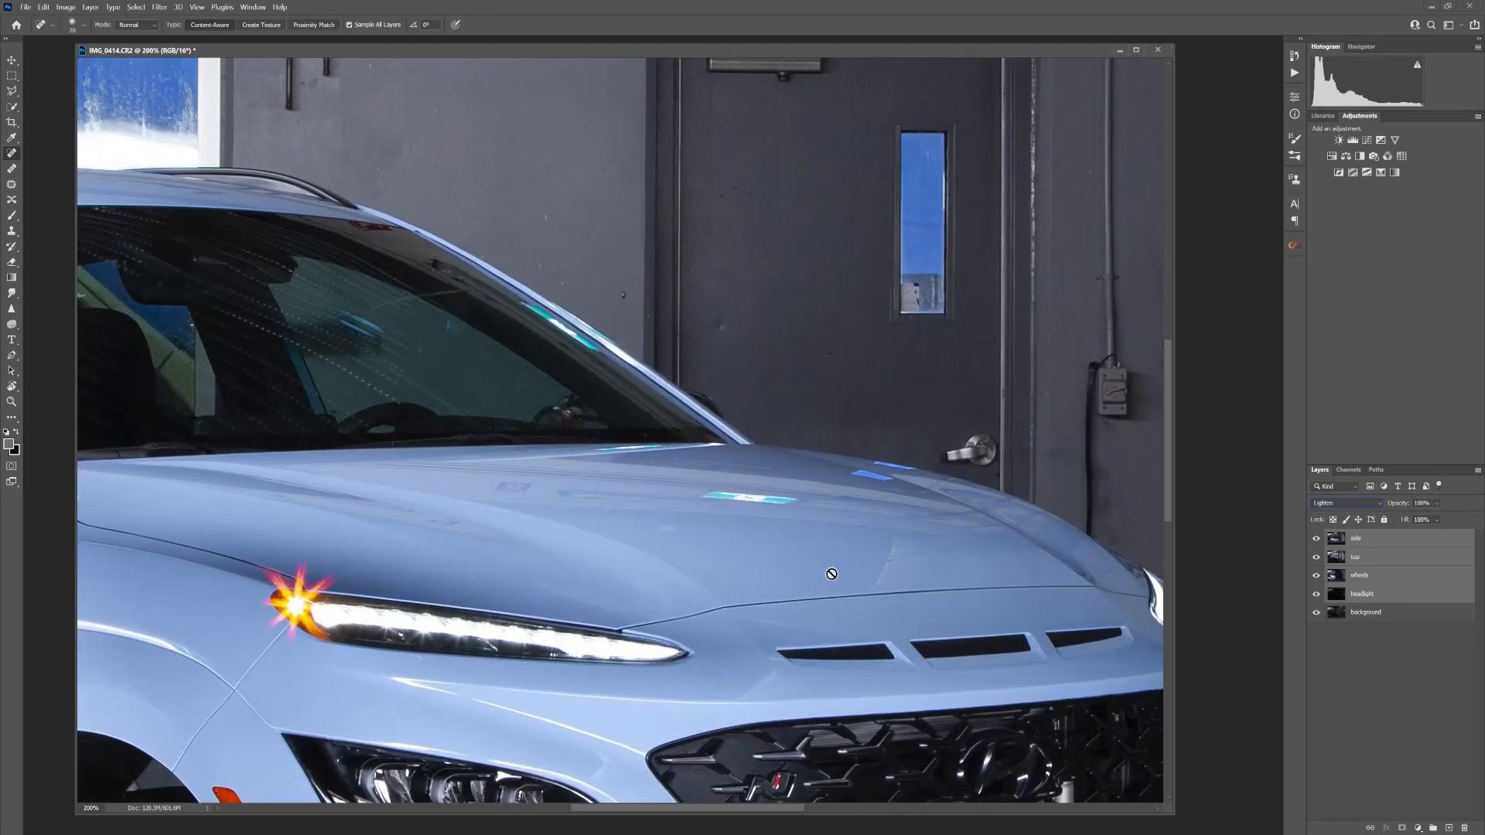
drag(136, 448, 1160, 47)
drag(672, 327, 971, 434)
drag(649, 284, 796, 415)
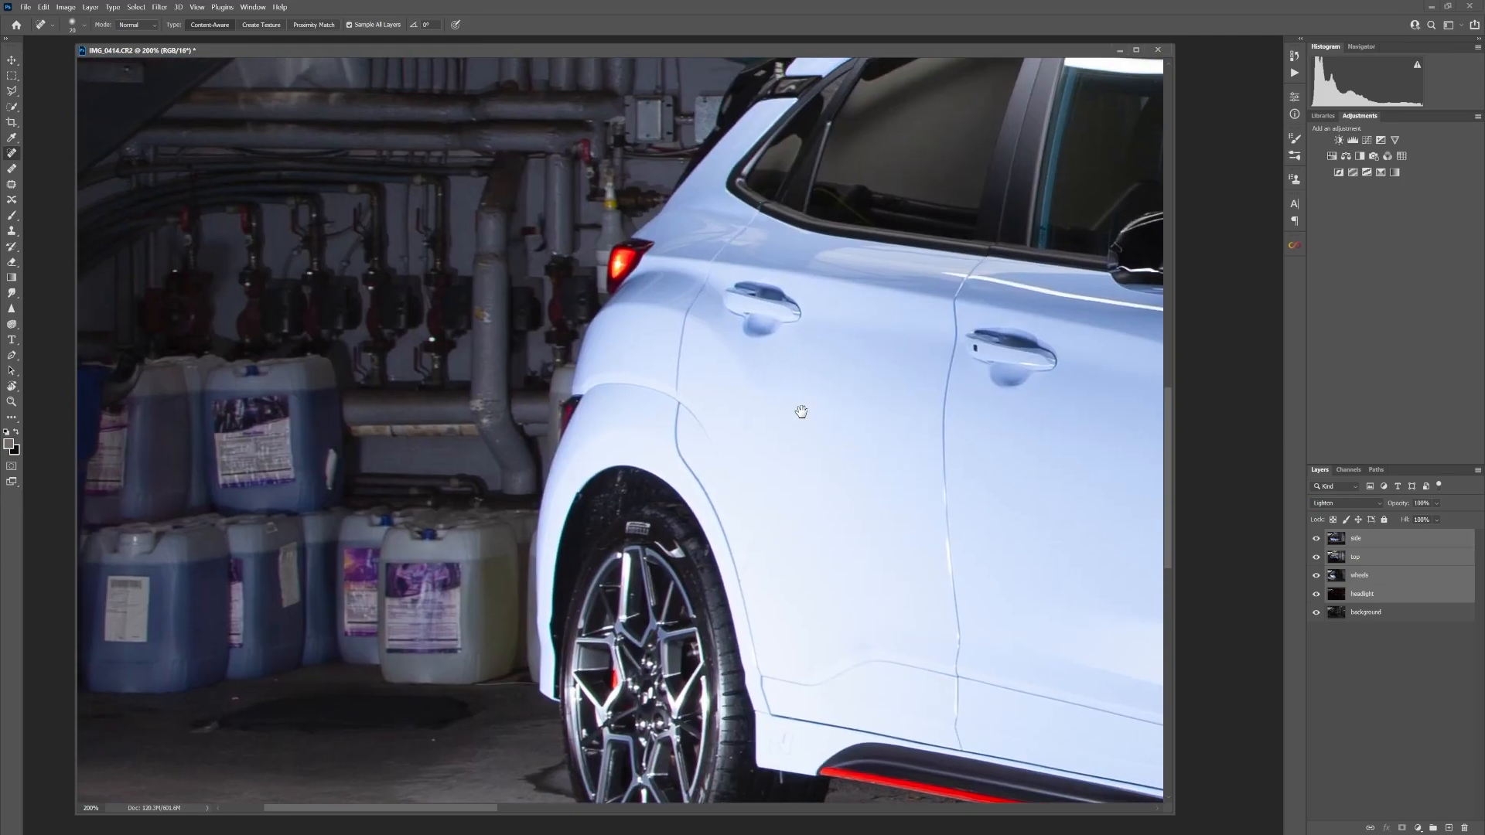
click(15, 357)
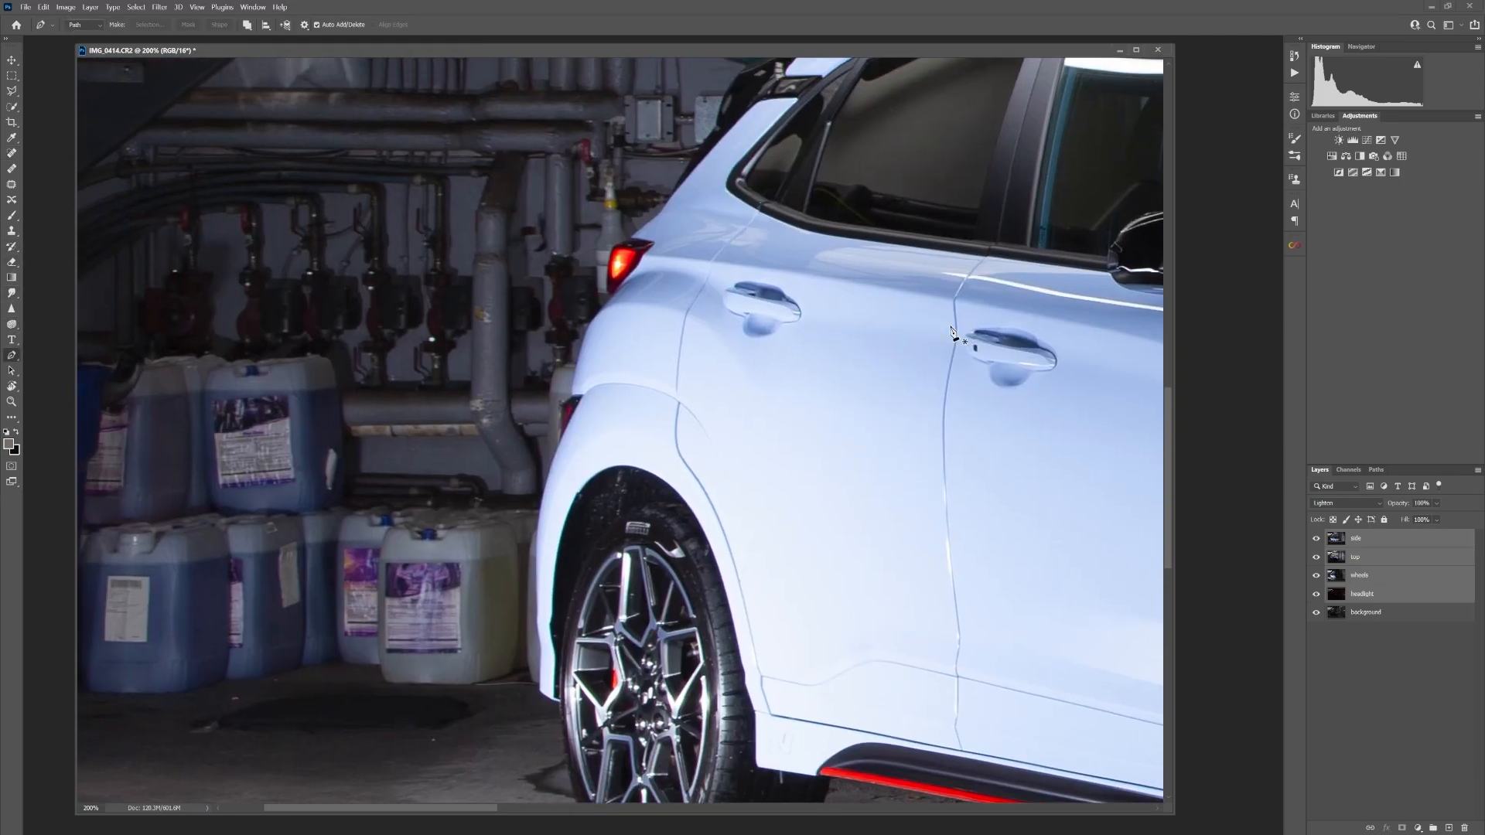
click(647, 224)
click(573, 386)
click(530, 550)
click(528, 658)
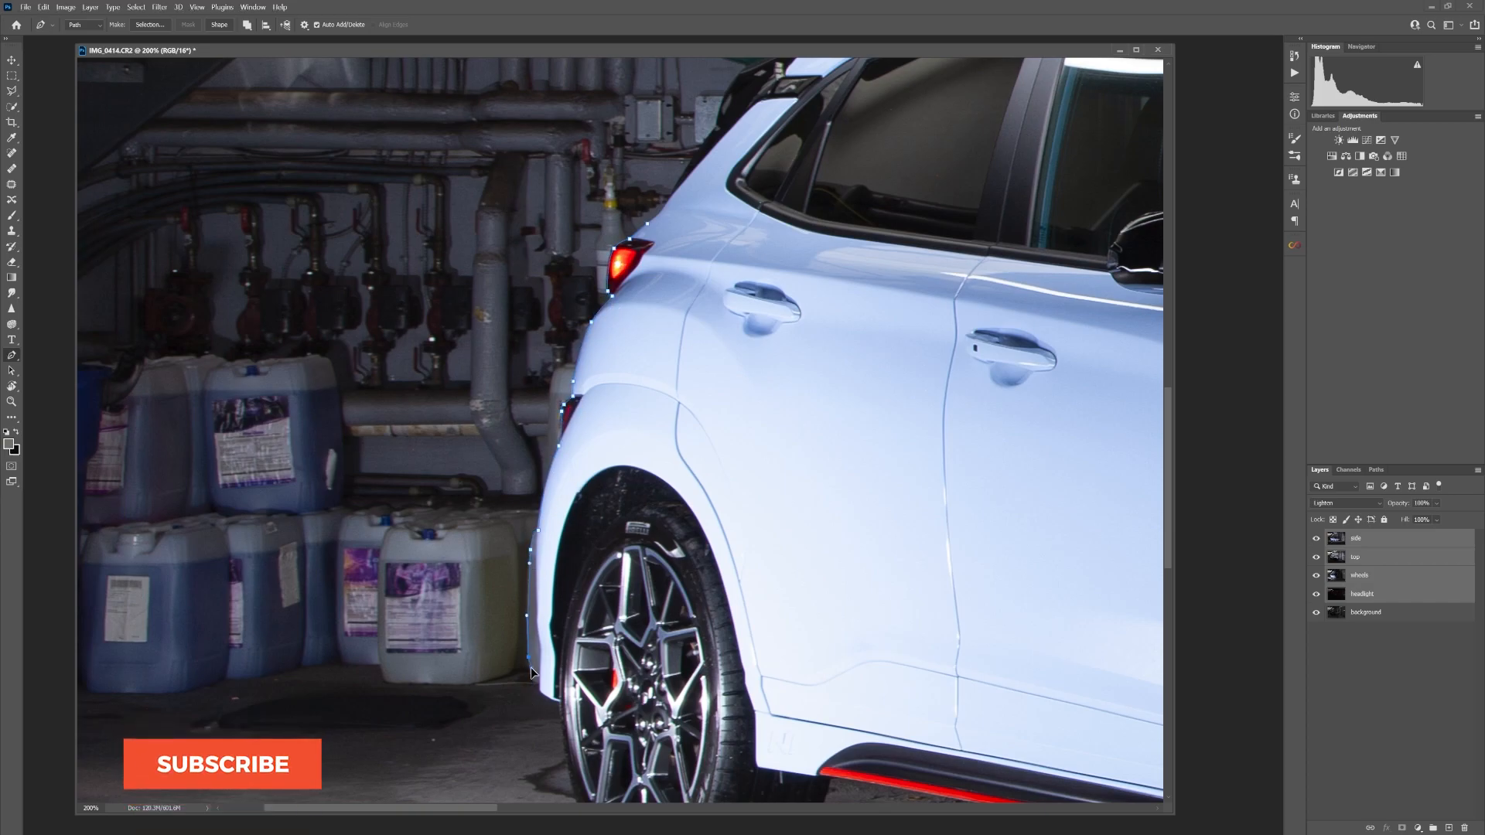
click(531, 680)
click(539, 683)
click(543, 693)
Continue the pen path around the wheels, underside, front end, hood and roof, closing it at the rear of the car
drag(560, 702, 633, 413)
mouse_move(665, 576)
mouse_down()
mouse_move(721, 625)
mouse_move(682, 586)
mouse_up()
click(713, 591)
drag(807, 583, 811, 581)
drag(875, 479, 519, 444)
click(964, 528)
drag(977, 534, 596, 407)
drag(763, 623, 804, 637)
drag(883, 625, 924, 612)
drag(1060, 495, 579, 393)
drag(580, 393, 533, 490)
click(752, 480)
drag(828, 496, 622, 467)
click(1041, 394)
drag(1058, 379, 837, 388)
click(815, 397)
drag(891, 450, 776, 479)
drag(716, 404, 718, 364)
drag(723, 310, 723, 375)
mouse_move(705, 294)
mouse_down()
mouse_move(679, 190)
mouse_move(661, 281)
mouse_move(684, 367)
mouse_move(682, 238)
mouse_up()
click(689, 360)
key(ctrl+z)
click(684, 347)
click(667, 219)
drag(630, 161, 685, 314)
click(713, 354)
mouse_move(638, 267)
mouse_down()
mouse_move(601, 253)
mouse_move(713, 322)
mouse_up()
click(591, 241)
drag(375, 227, 606, 362)
click(667, 405)
drag(296, 188, 176, 158)
drag(195, 225, 585, 376)
drag(461, 306, 410, 302)
drag(127, 304, 438, 352)
mouse_move(439, 350)
mouse_down()
mouse_move(289, 360)
mouse_move(425, 344)
mouse_up()
drag(367, 333, 337, 334)
drag(106, 377, 502, 438)
drag(424, 481, 390, 501)
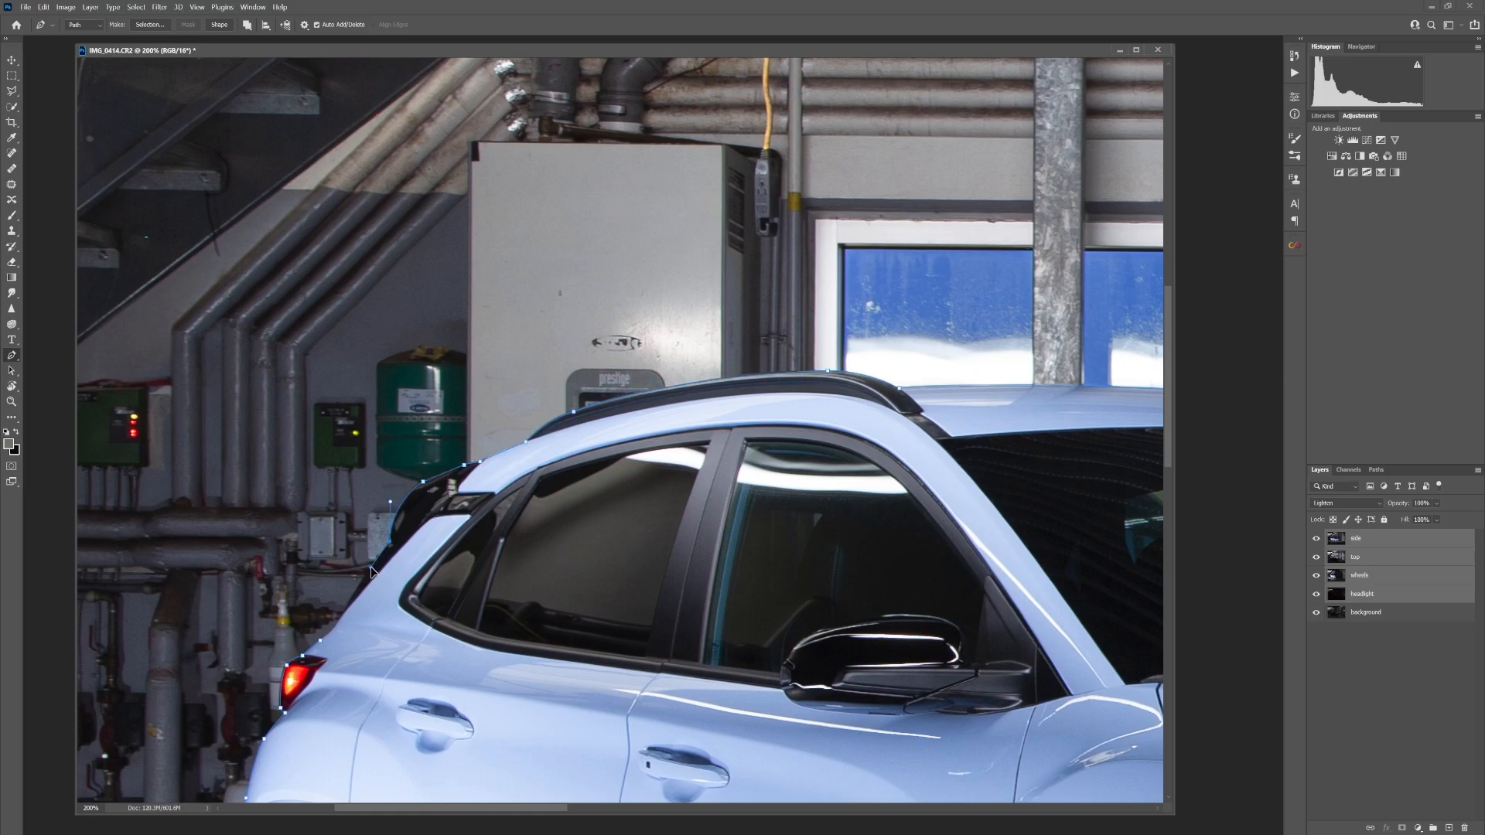
Convert the car path into a new anti-aliased selection with a 0.5 pixel feather radius
right_click(437, 559)
click(476, 611)
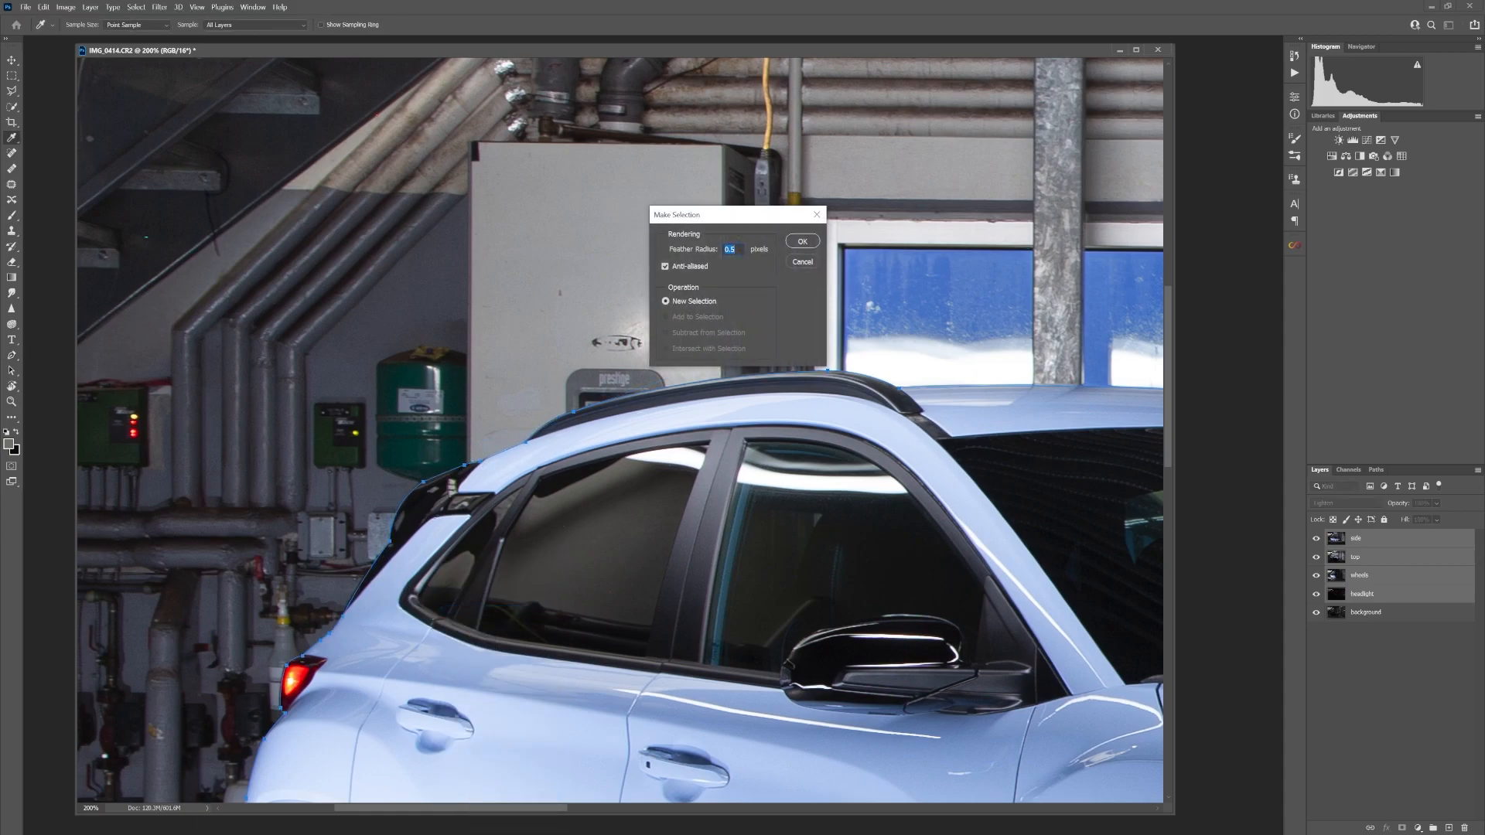
click(801, 244)
key(ctrl+minus)
key(ctrl+minus)
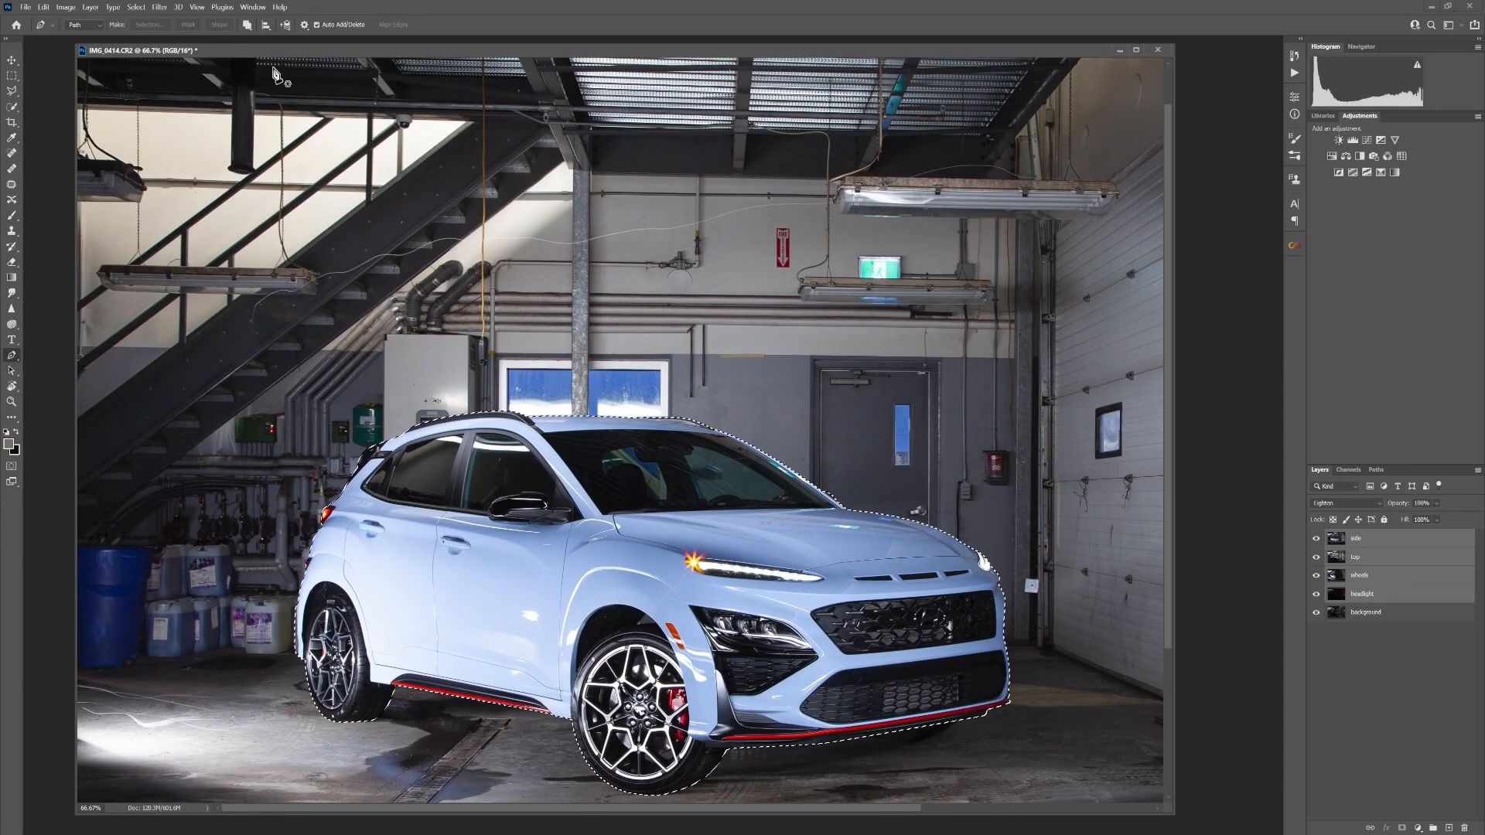
Save the car selection as a new unnamed channel in the IMG_0414.CR2 document
click(135, 7)
click(186, 262)
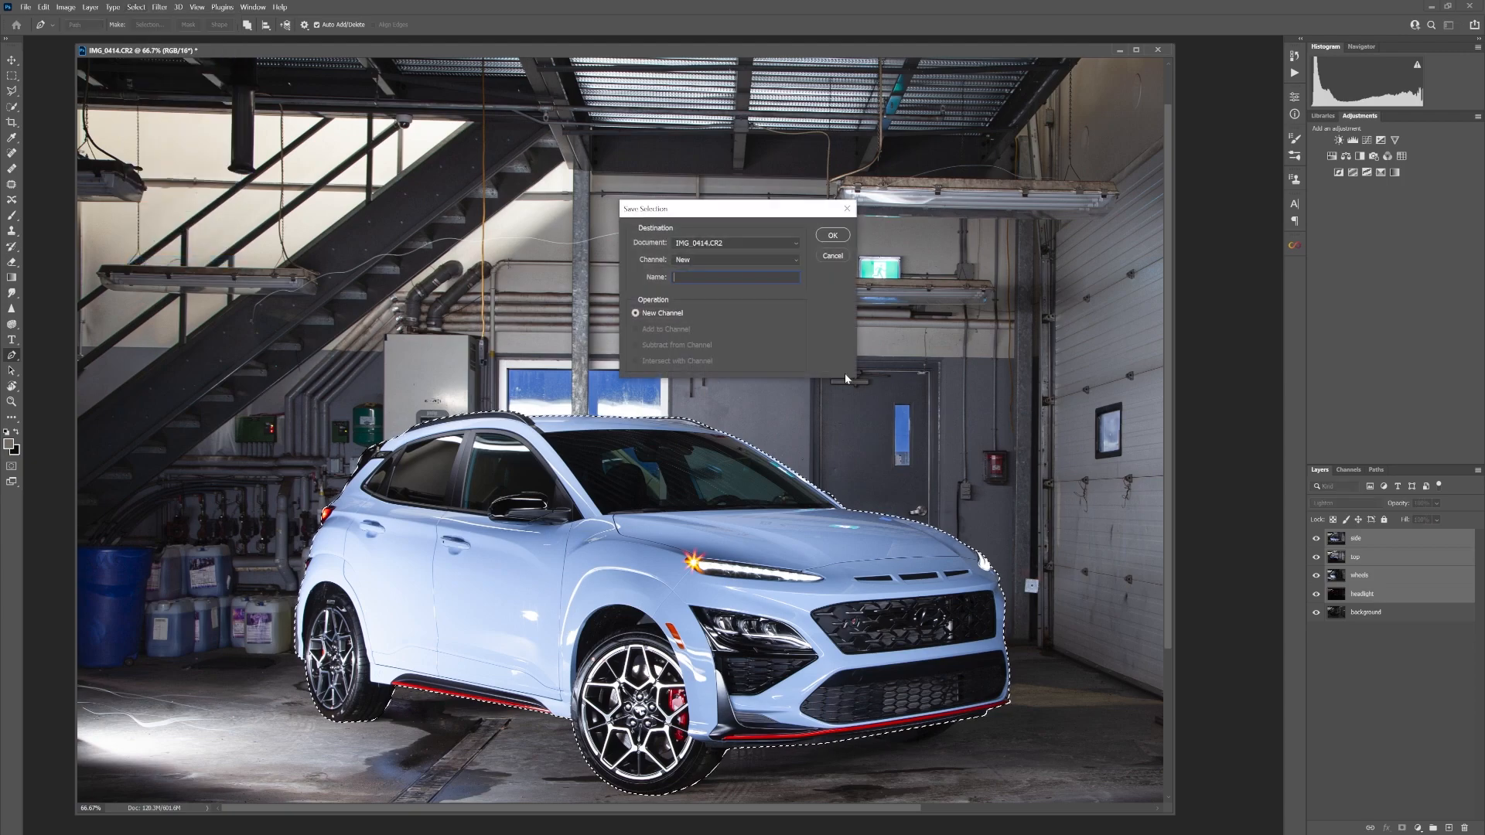
key(Return)
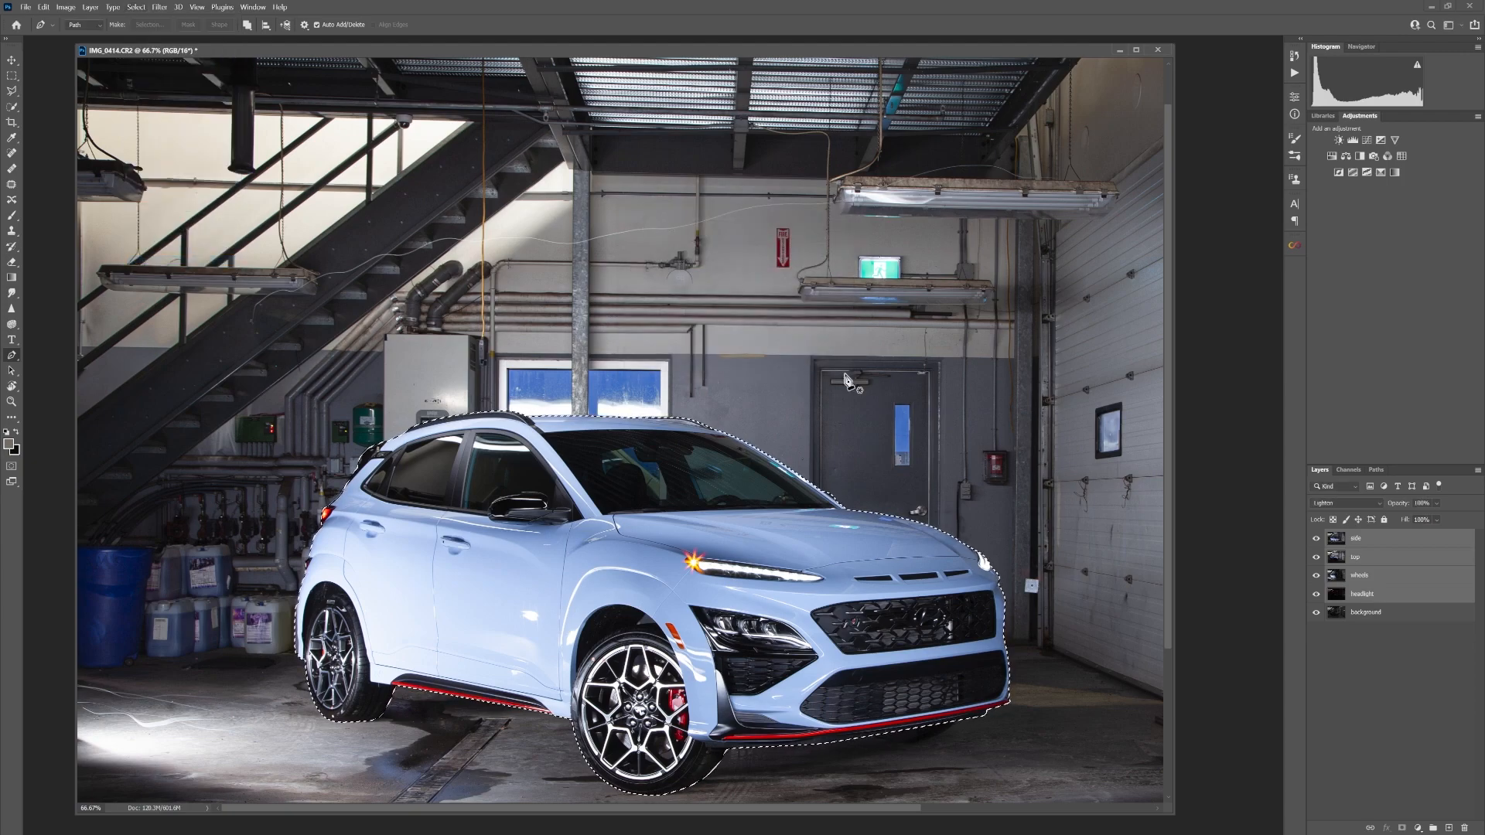
key(ctrl+minus)
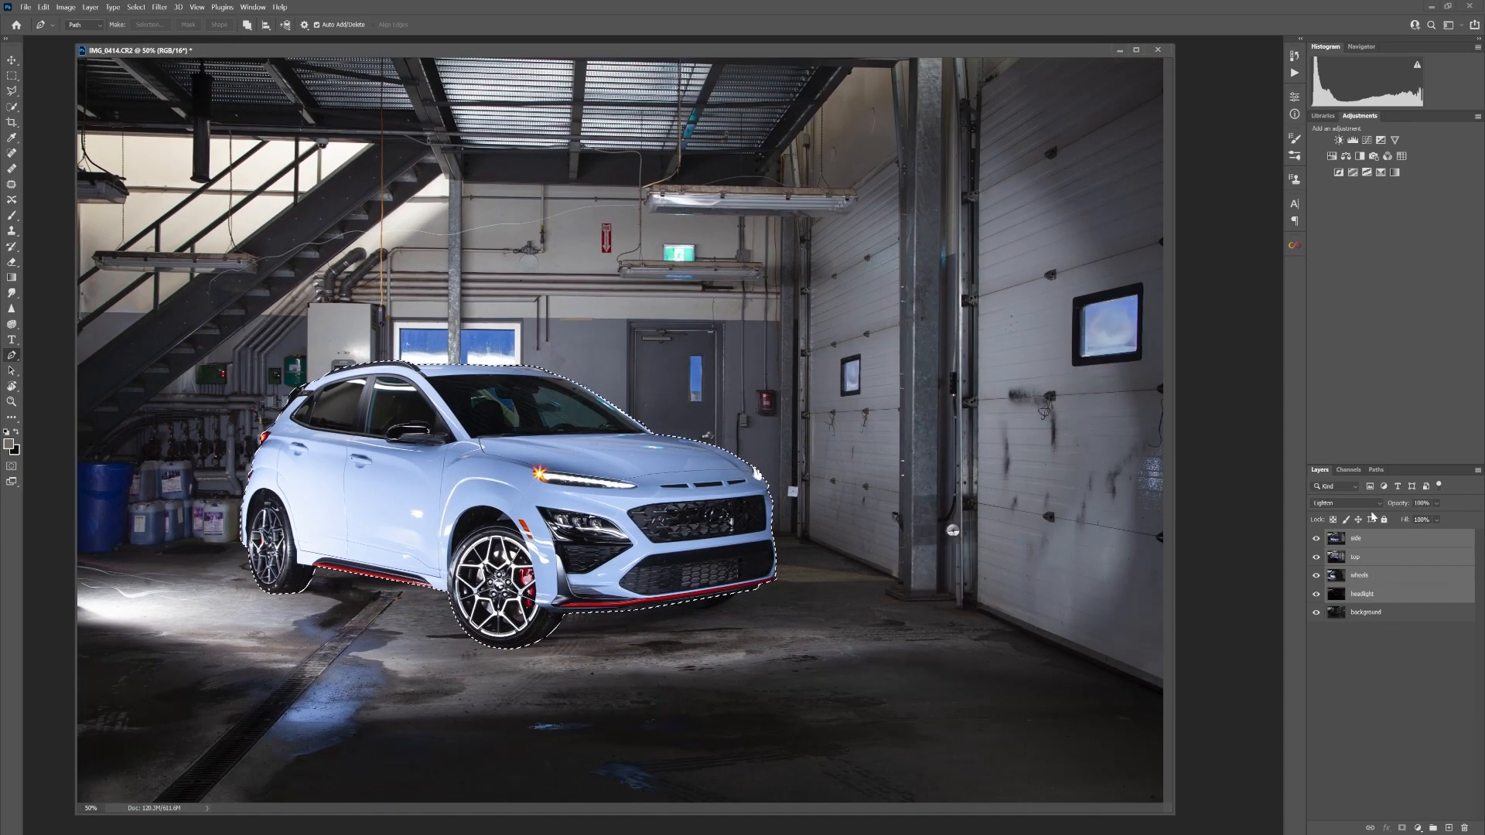
Hide the top, wheels and headlight layers and mask the side layer so that only the selected car shows from it
click(1396, 659)
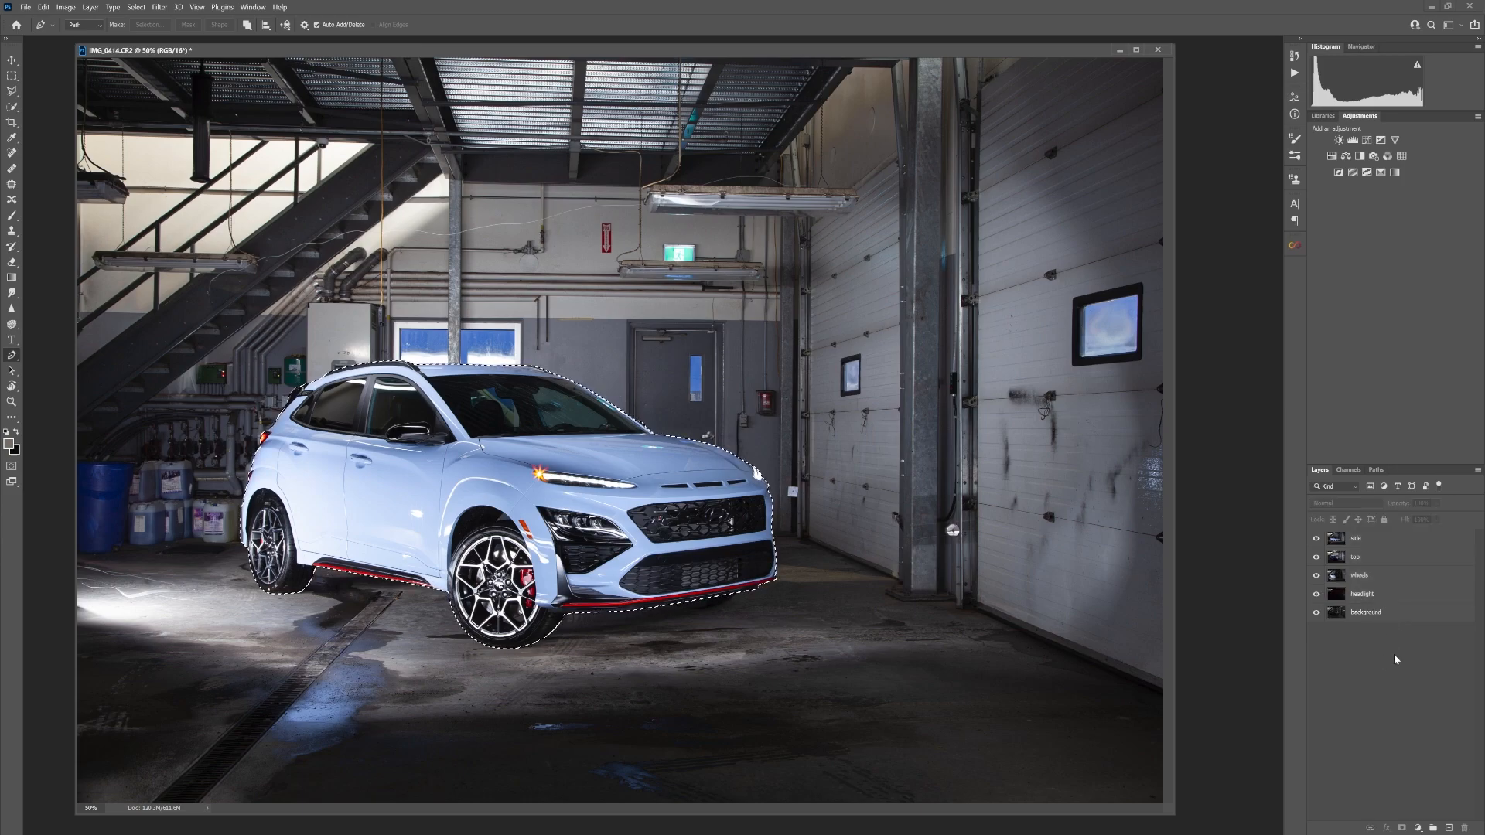
click(1382, 542)
drag(1316, 594, 1317, 539)
click(1316, 540)
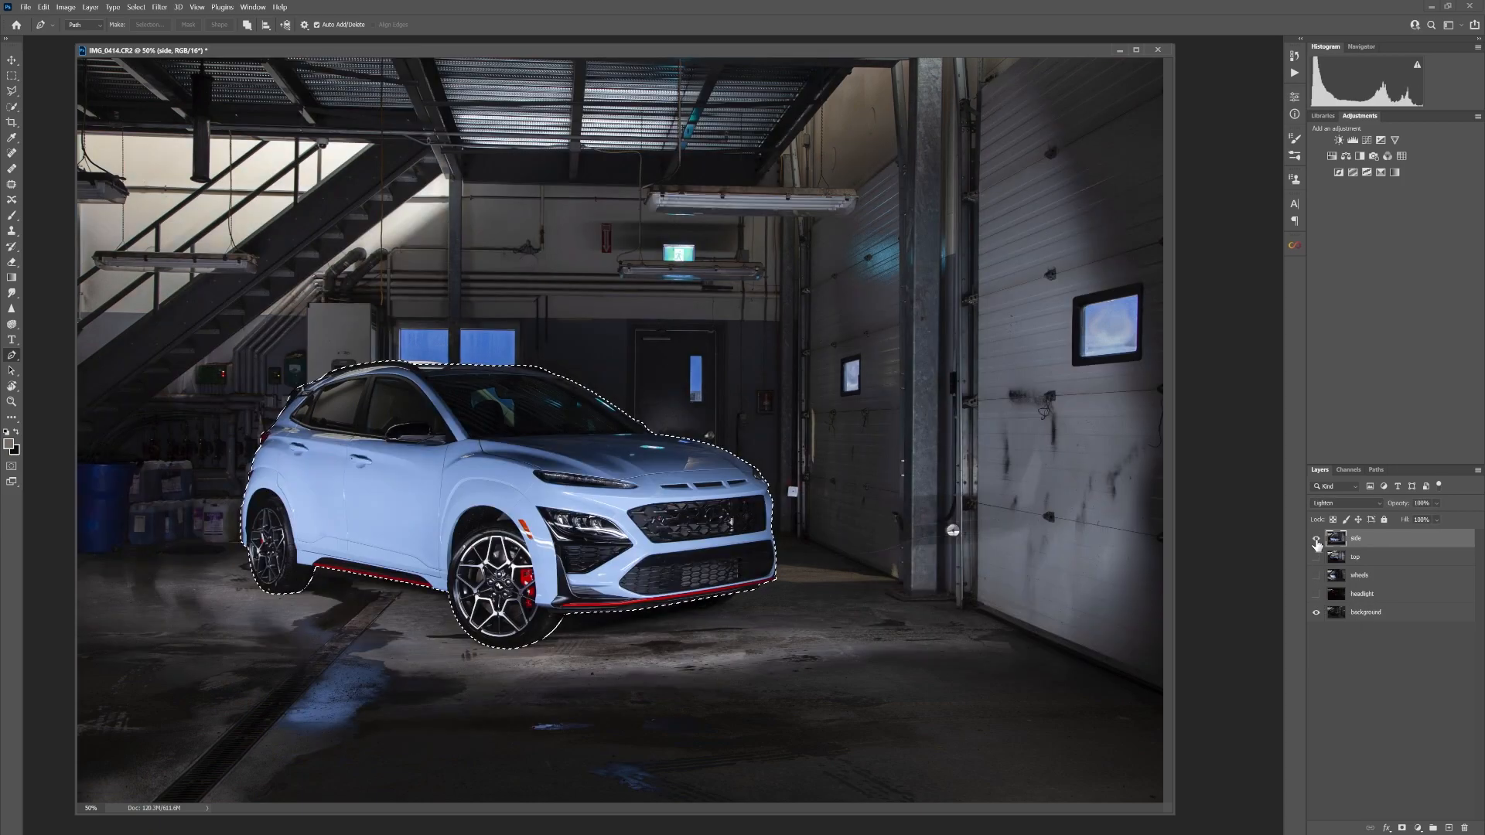
click(1402, 828)
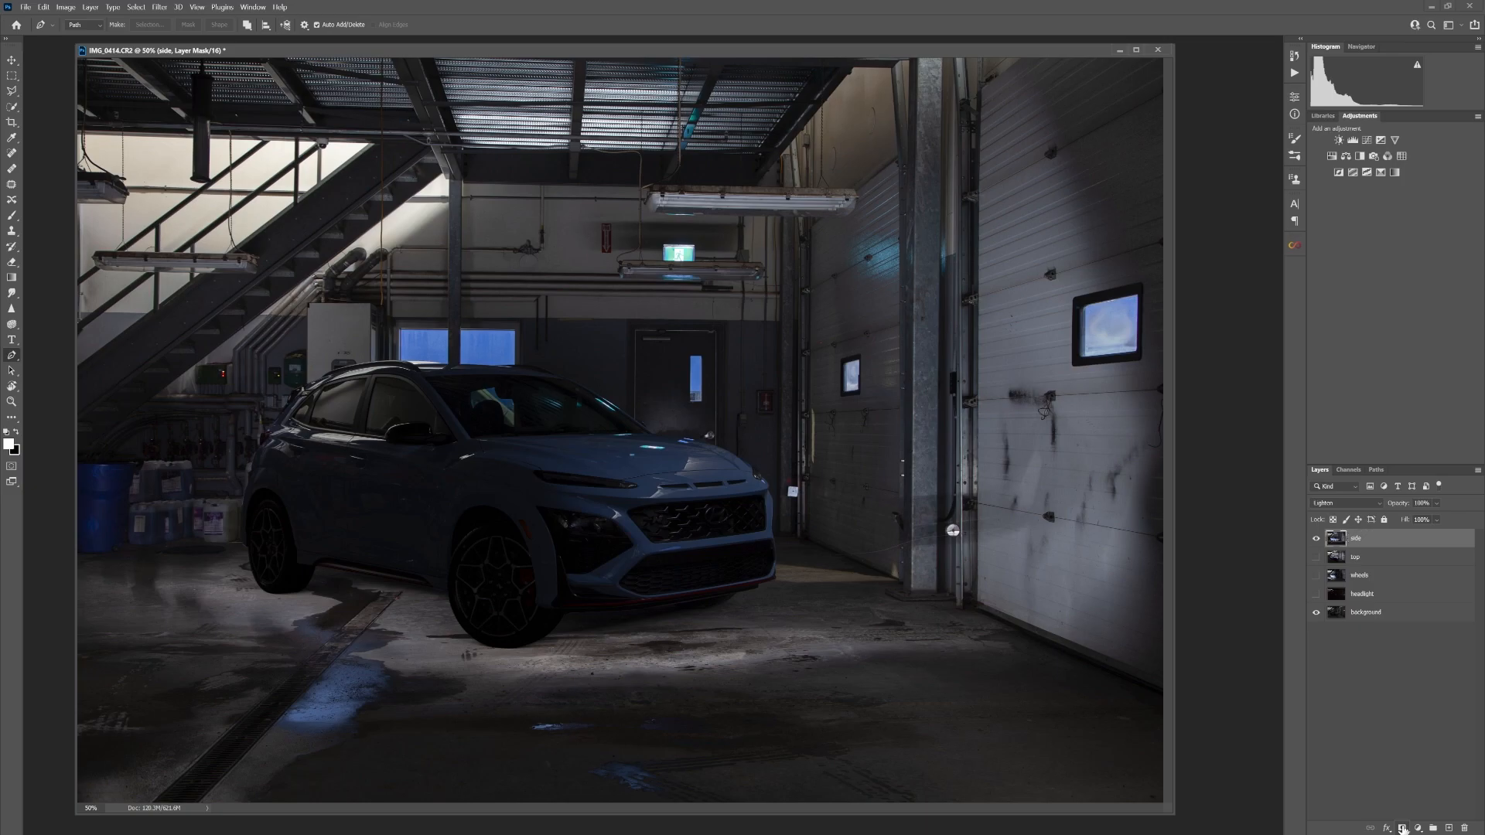
key(ctrl+z)
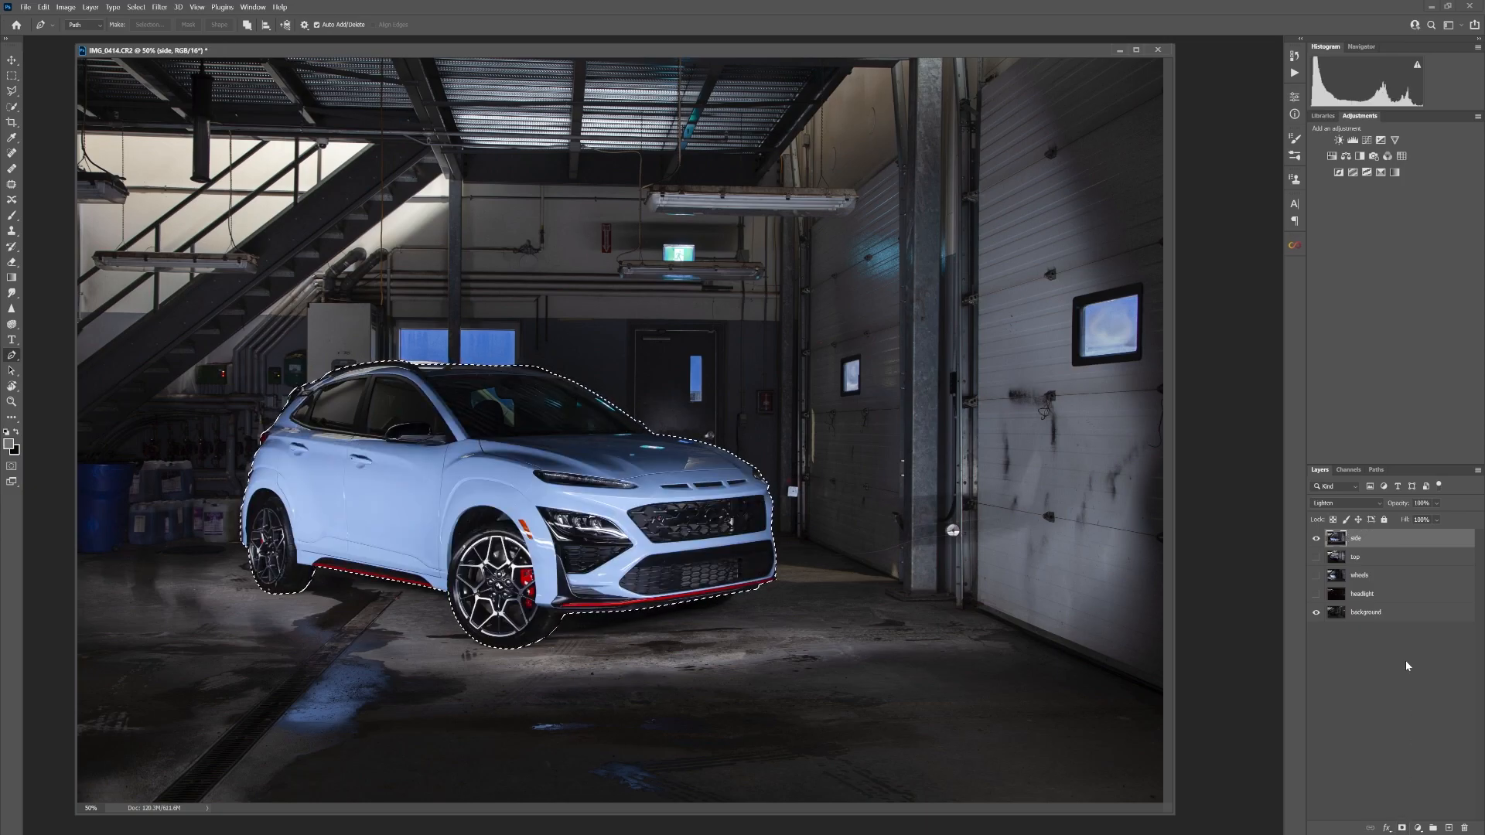
click(1402, 828)
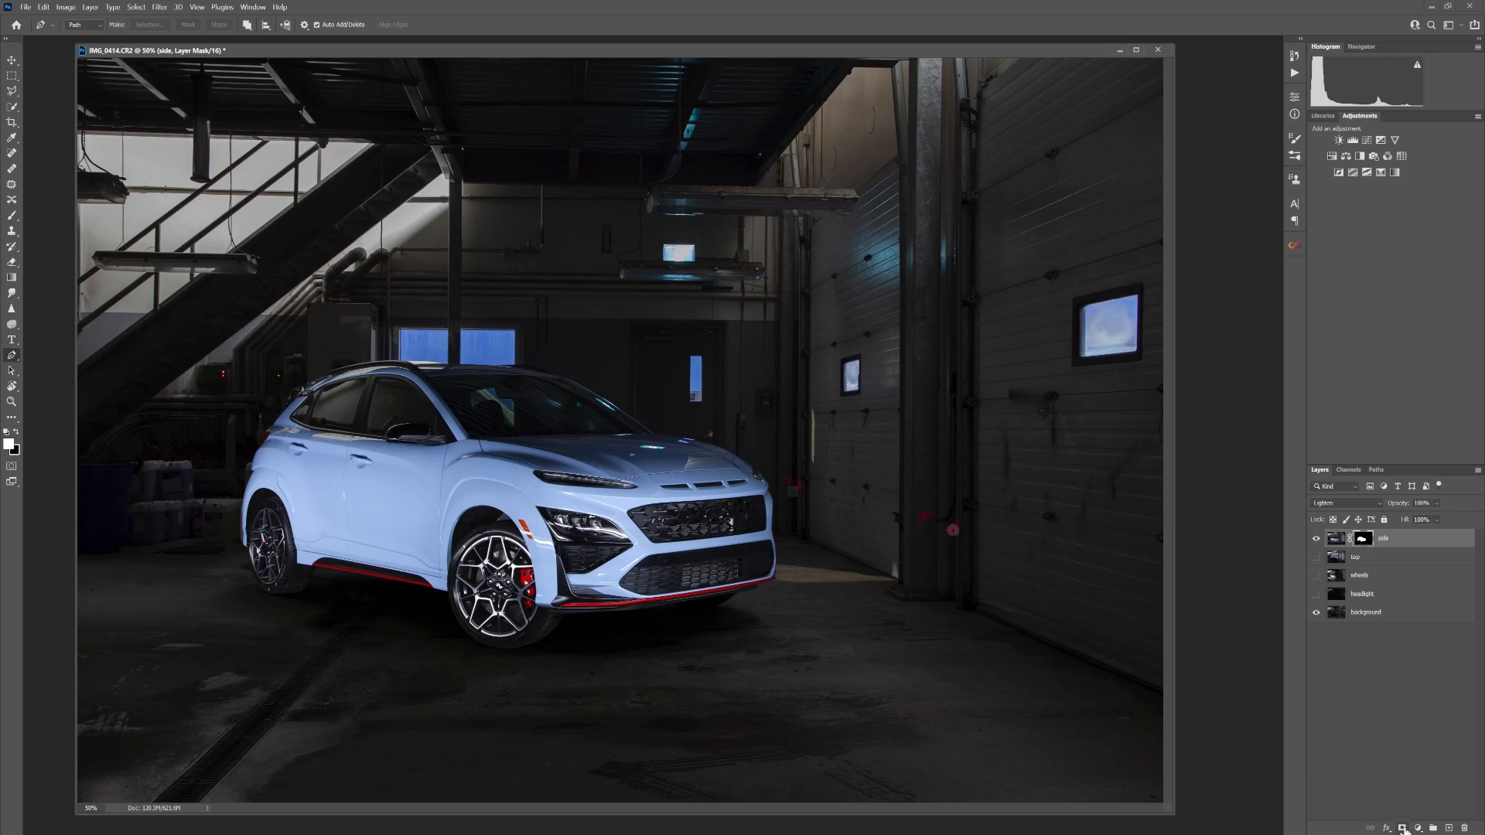
Show the top layer, load the saved car selection, and use it as the layer's mask
click(1316, 557)
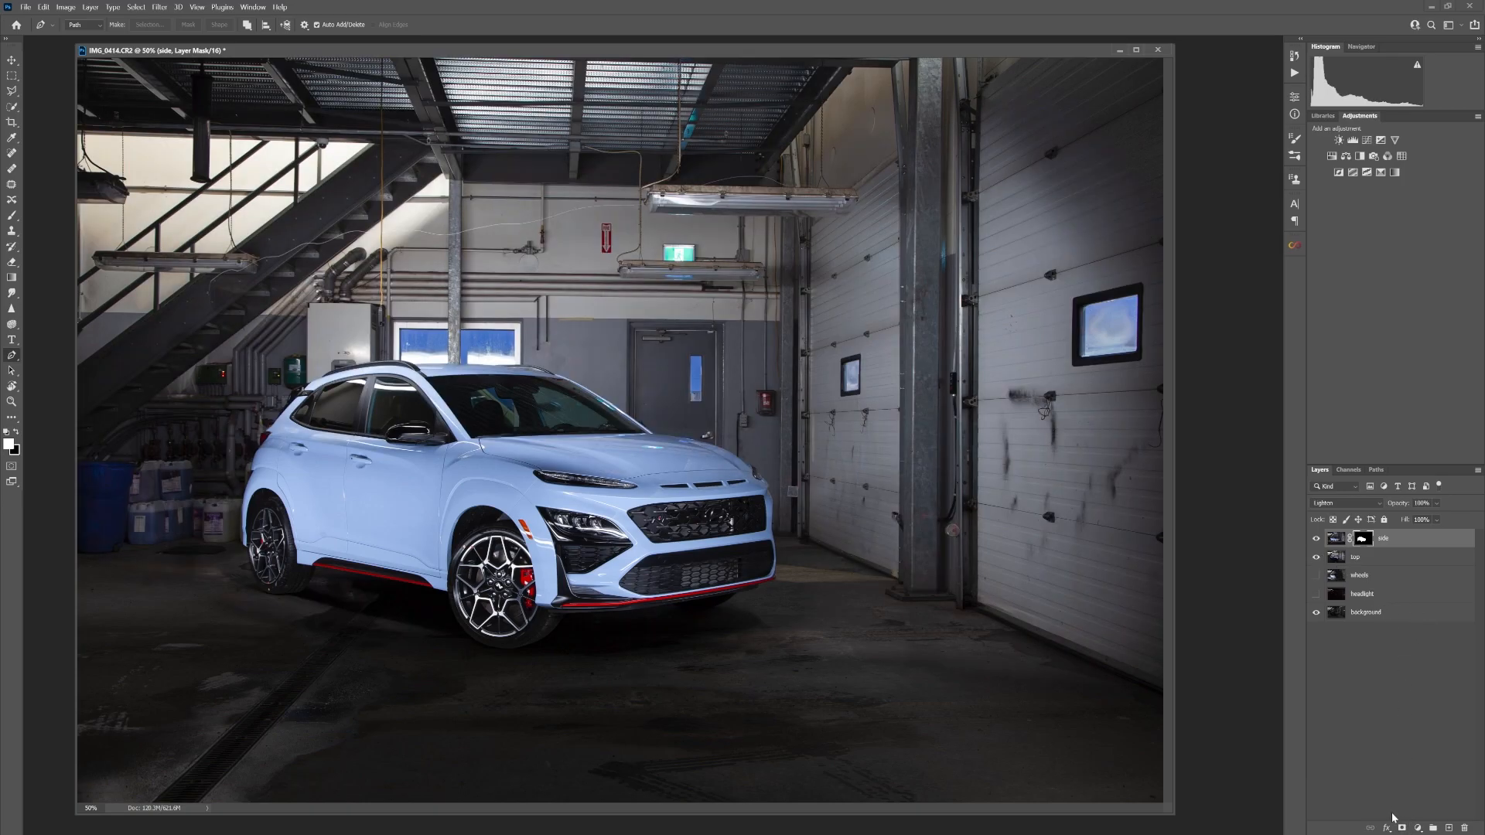
click(136, 7)
click(162, 252)
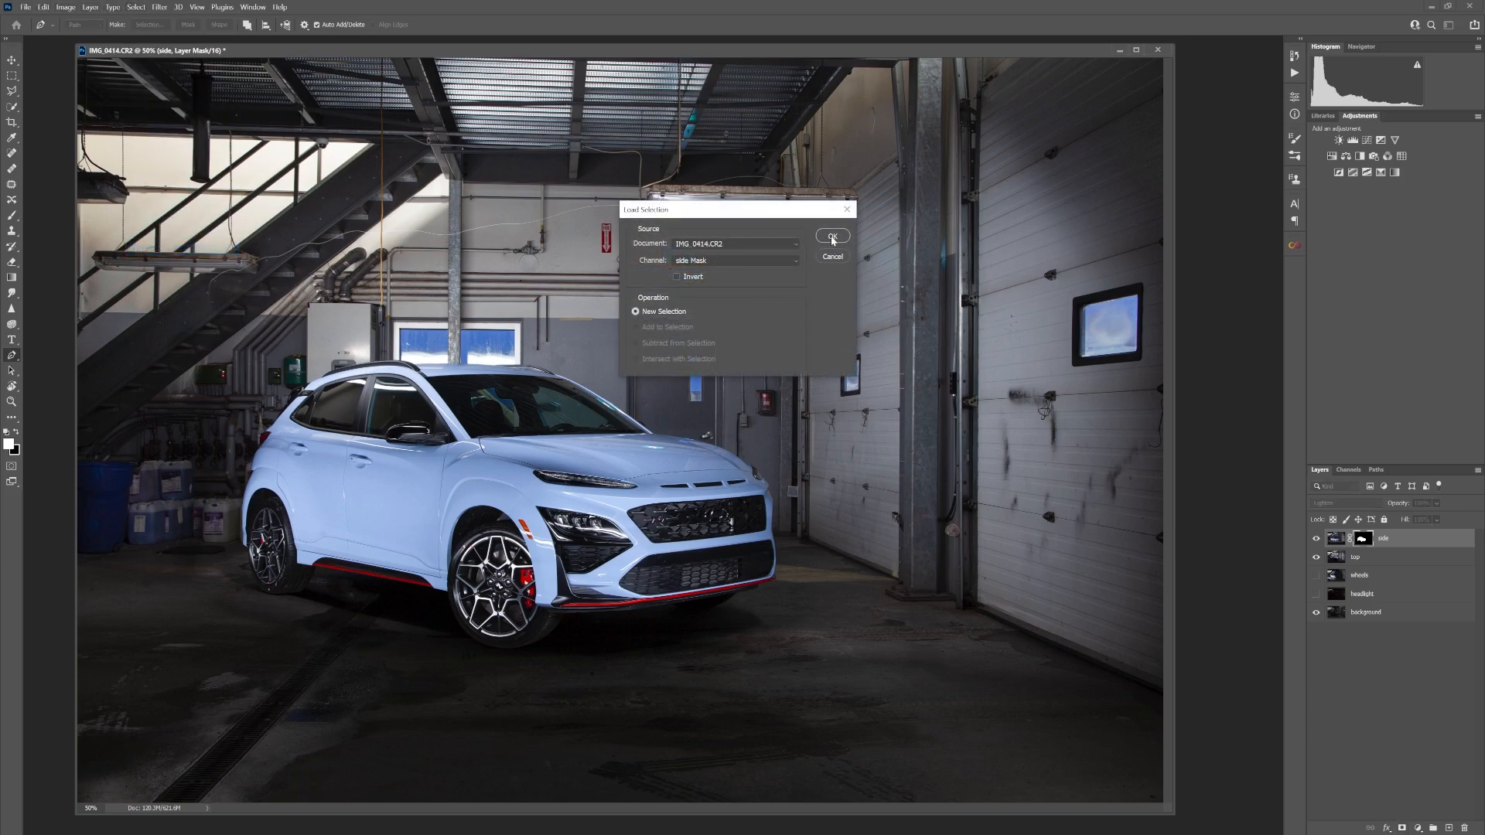
click(731, 260)
click(701, 306)
click(832, 236)
click(1359, 558)
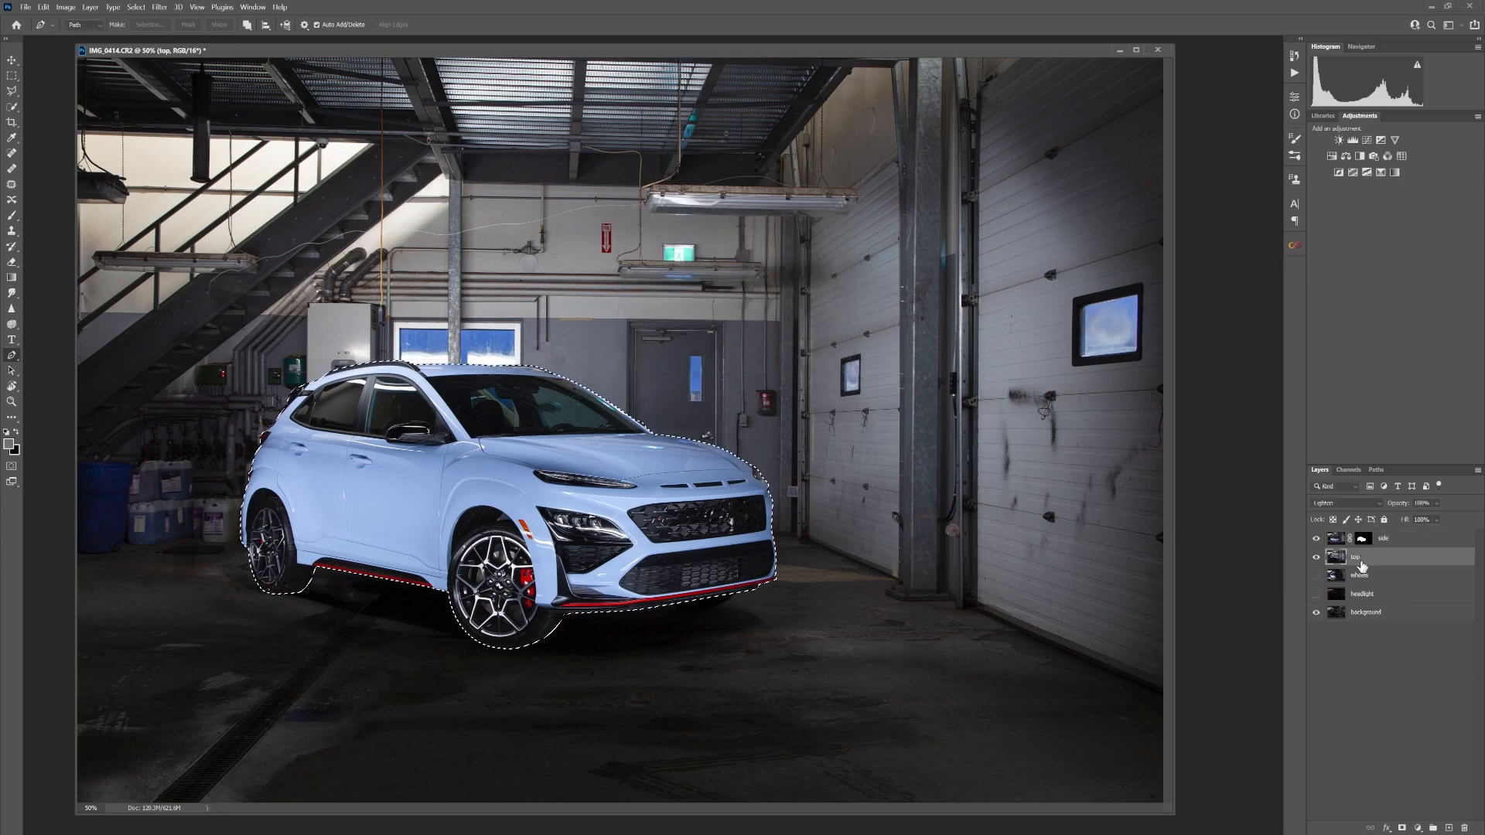
click(1402, 828)
click(1316, 557)
click(1315, 557)
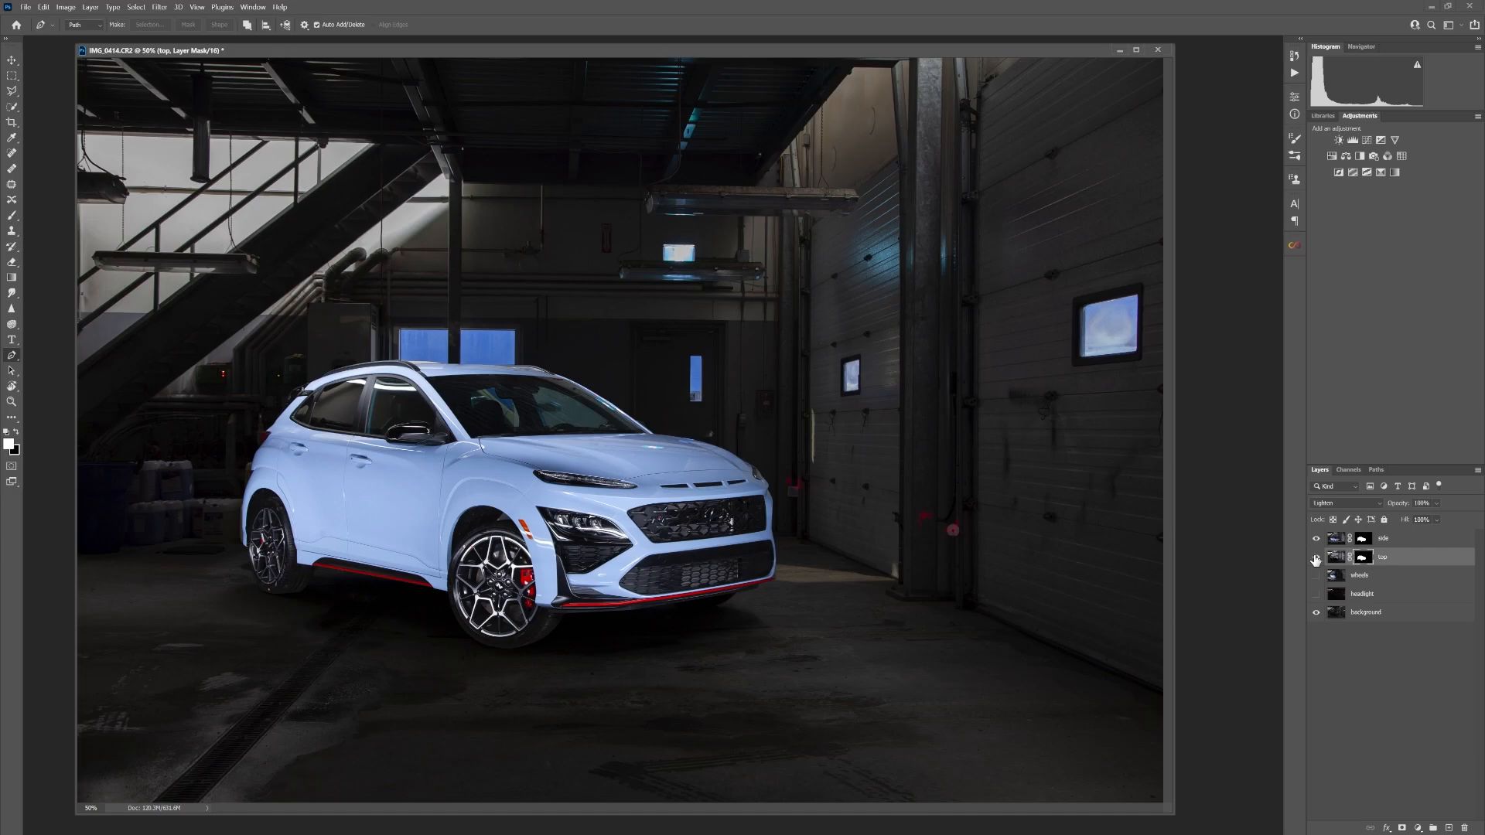
Show the wheels layer, comparing the image with and without it
click(1315, 579)
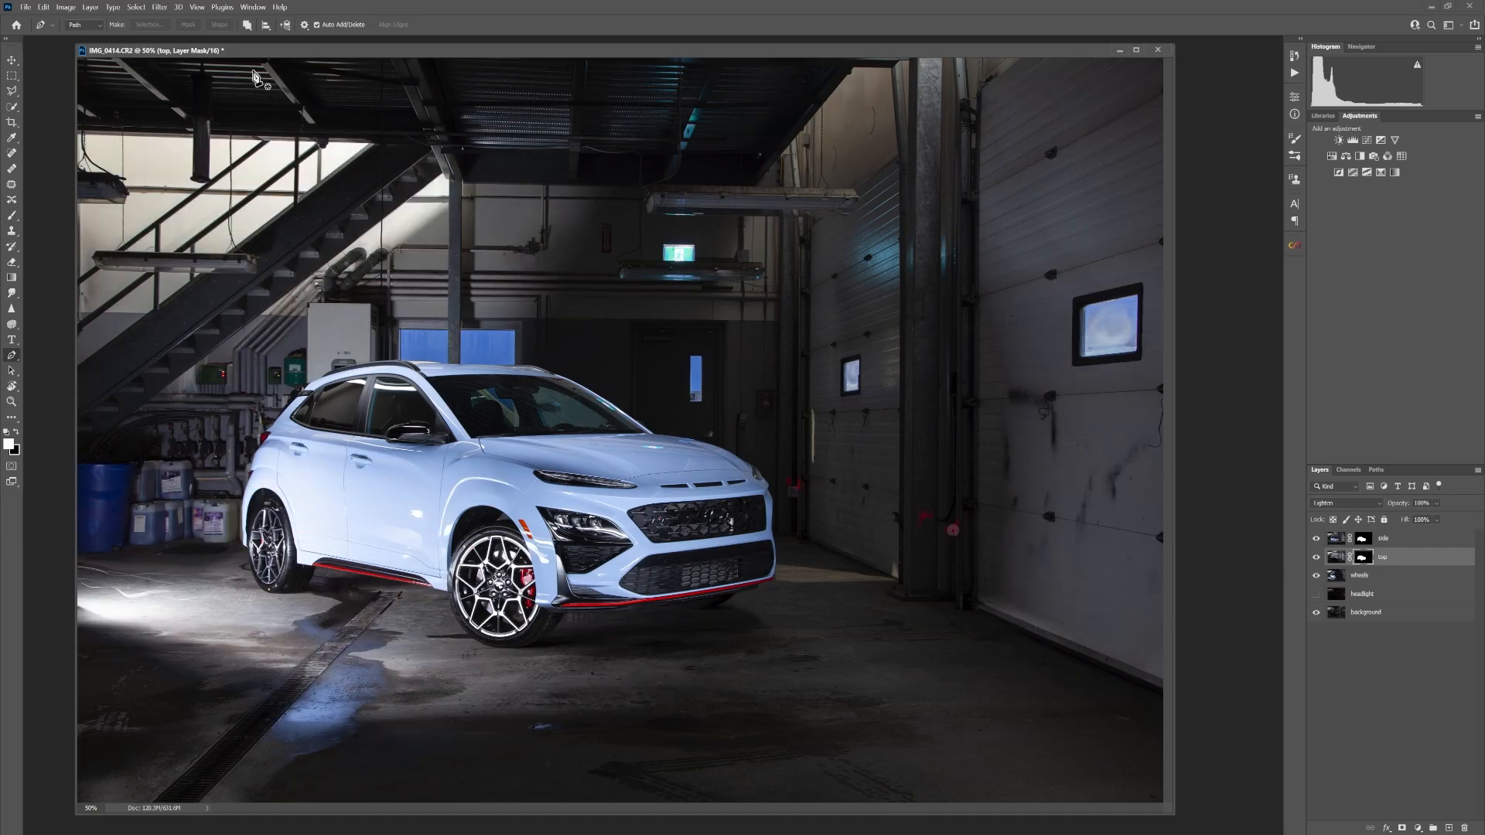
click(1317, 579)
click(1317, 578)
click(1317, 578)
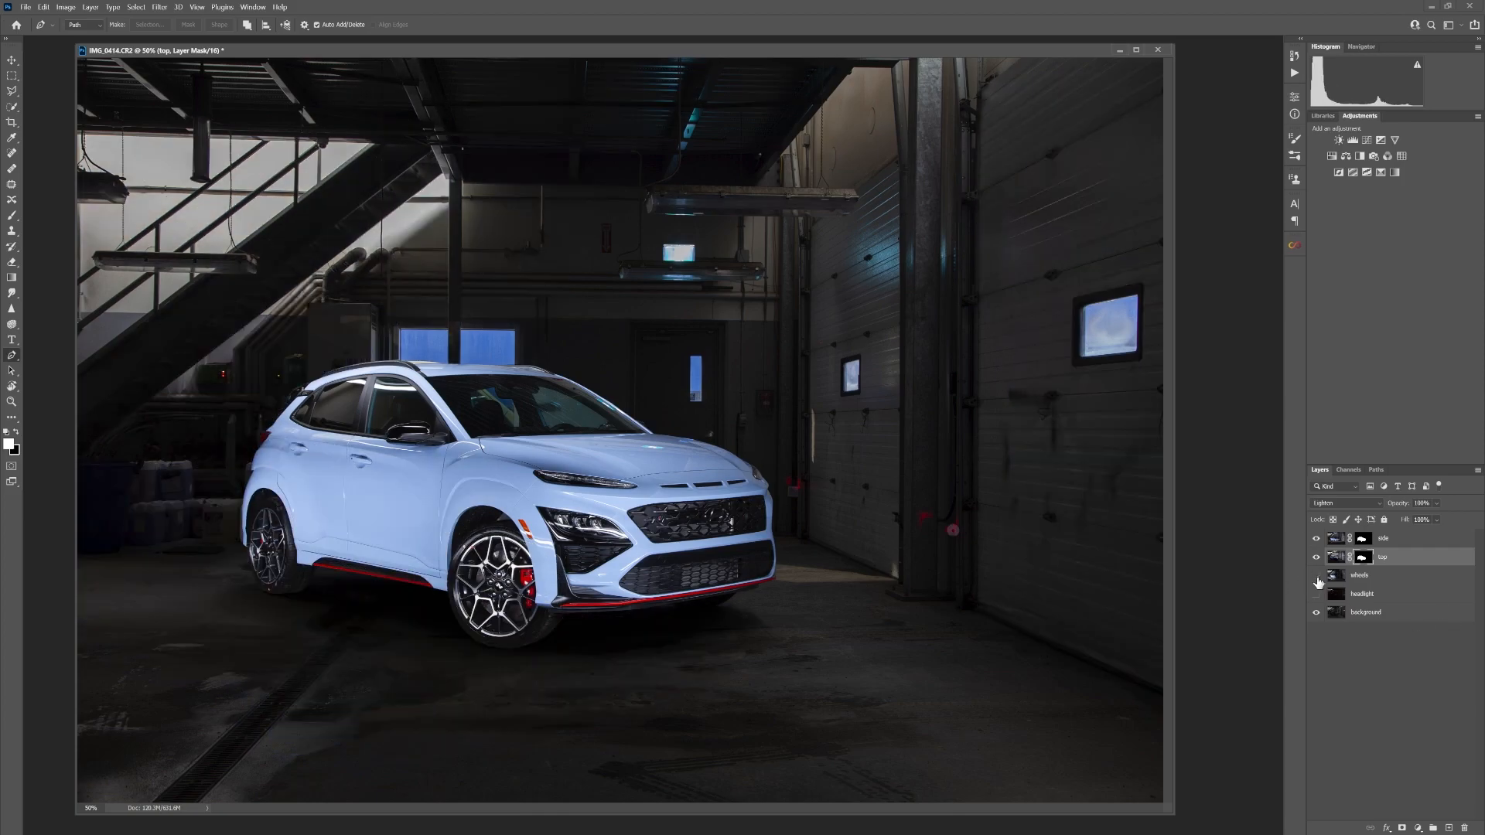
click(1317, 578)
click(1317, 577)
click(1318, 577)
Load the saved car selection and add it as a mask on the wheels layer
click(136, 7)
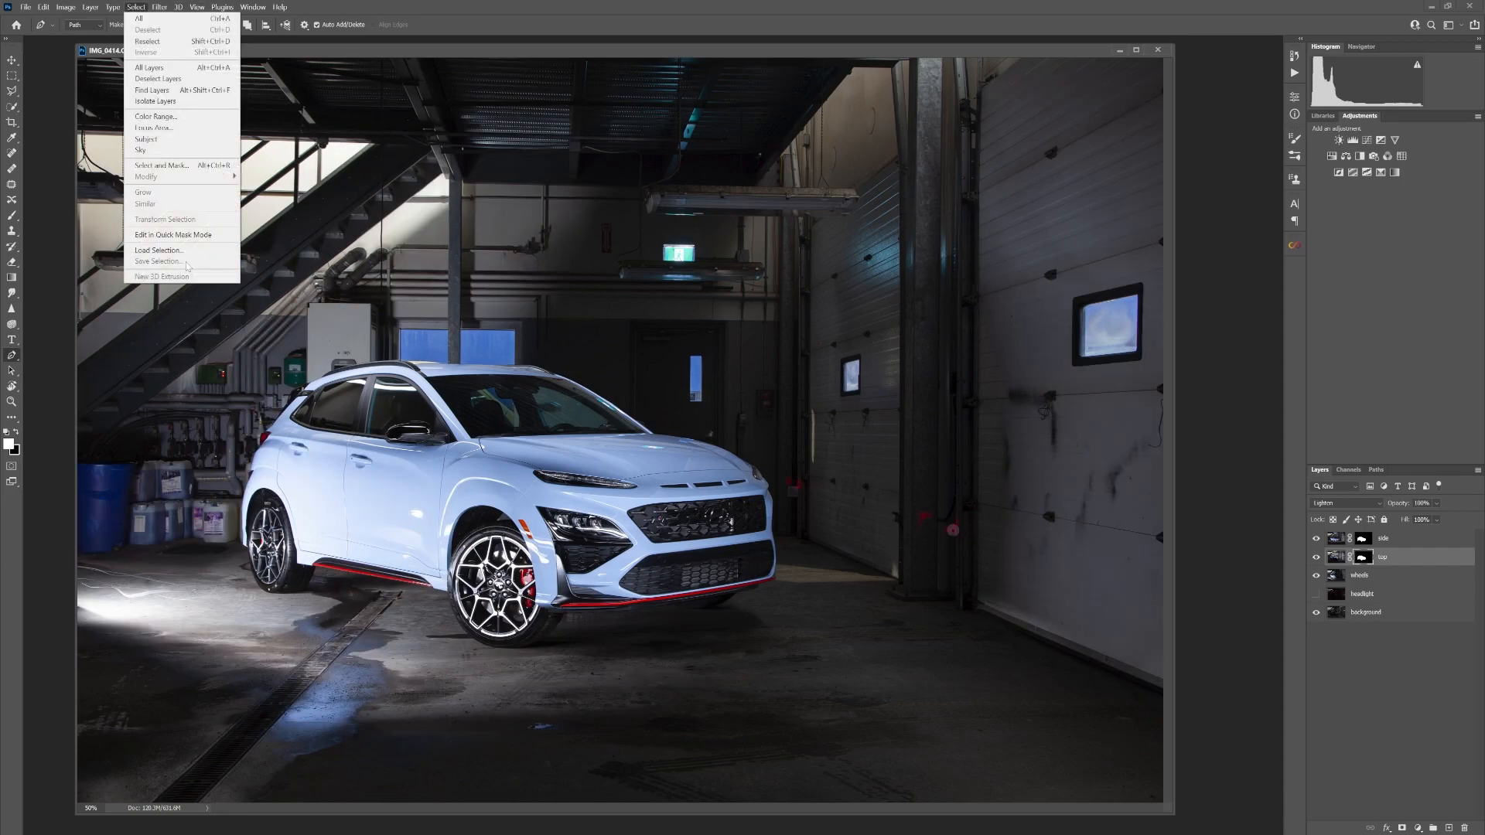
click(186, 250)
click(733, 261)
click(702, 303)
click(832, 236)
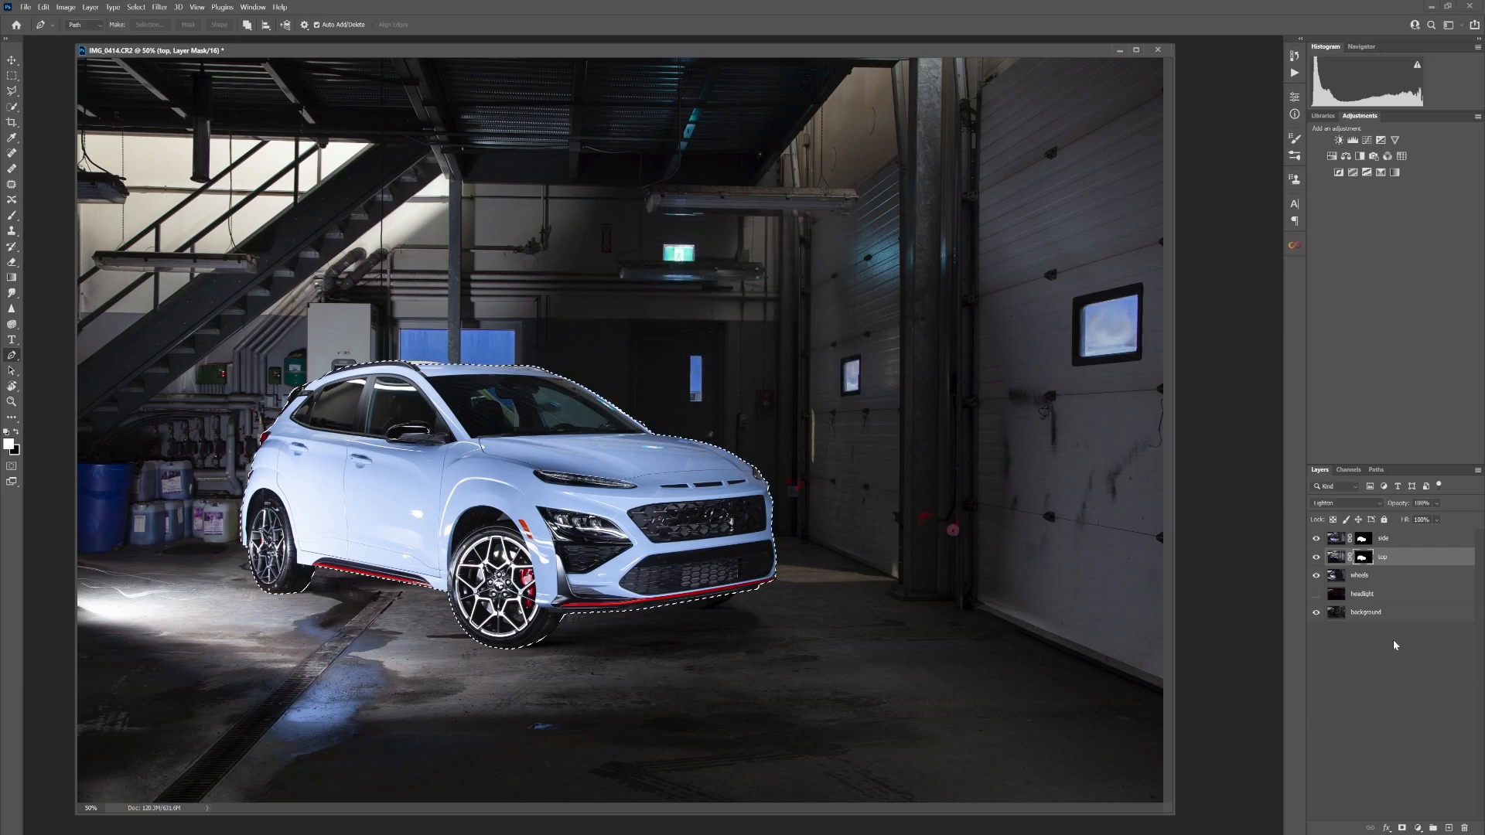
click(1373, 576)
click(1403, 828)
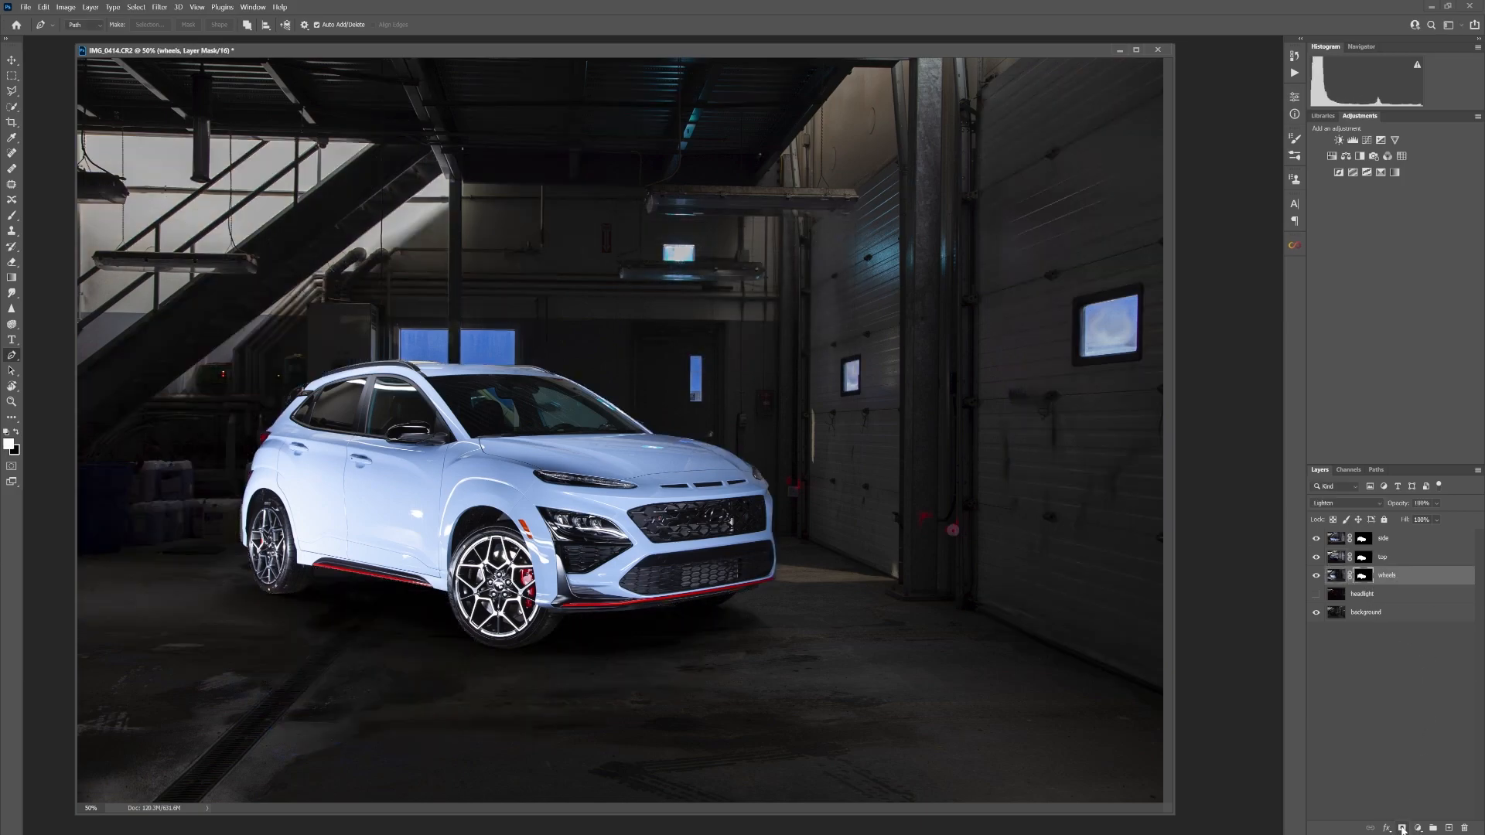
Compare the image with the wheels layer hidden, shown and at reduced opacity, ending at 100% opacity
click(1316, 578)
click(1317, 579)
click(1316, 578)
click(1316, 579)
click(1435, 520)
drag(1372, 520, 1437, 520)
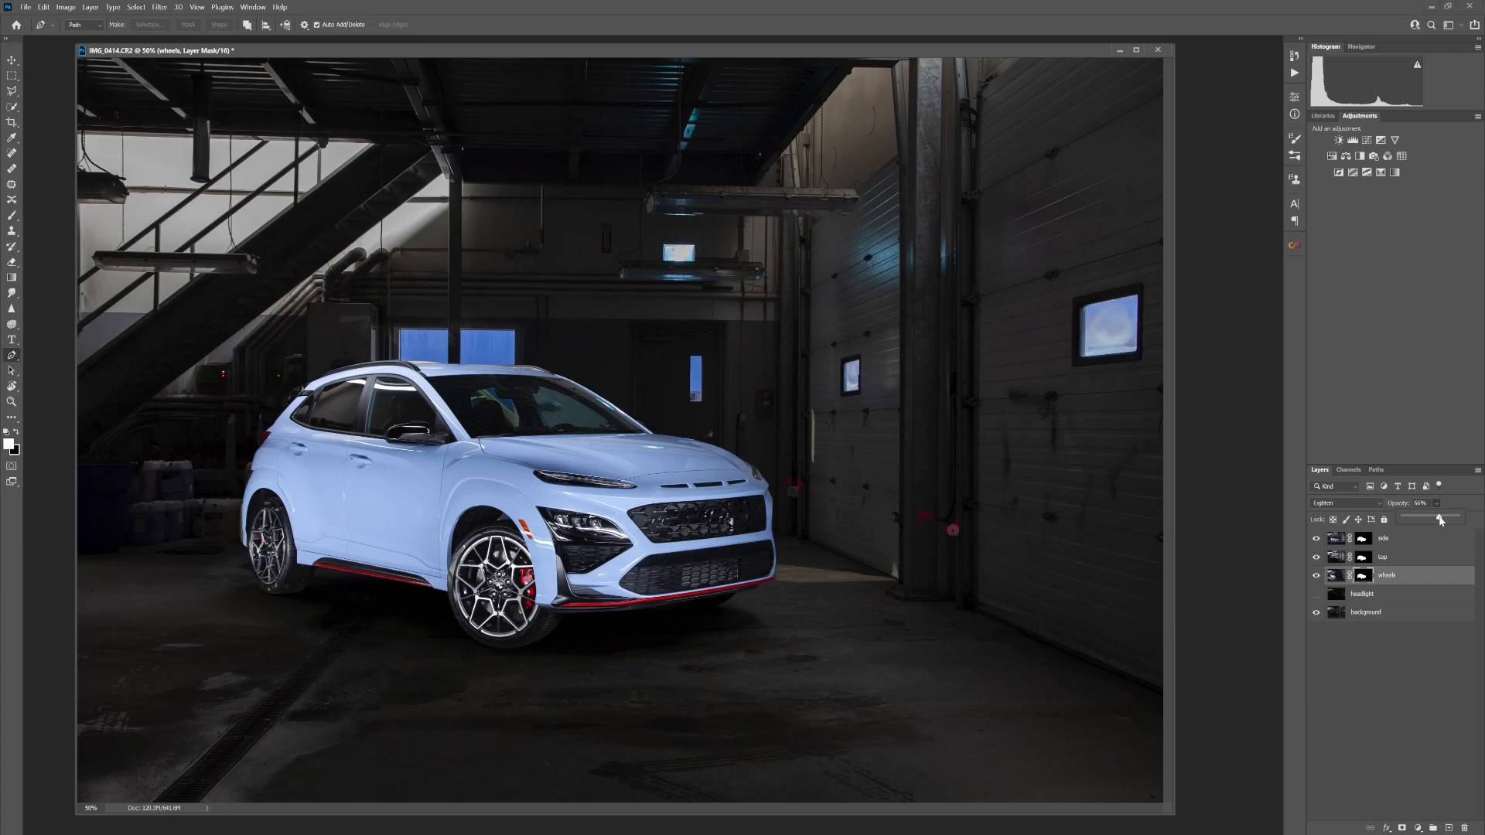
drag(1459, 522, 1470, 523)
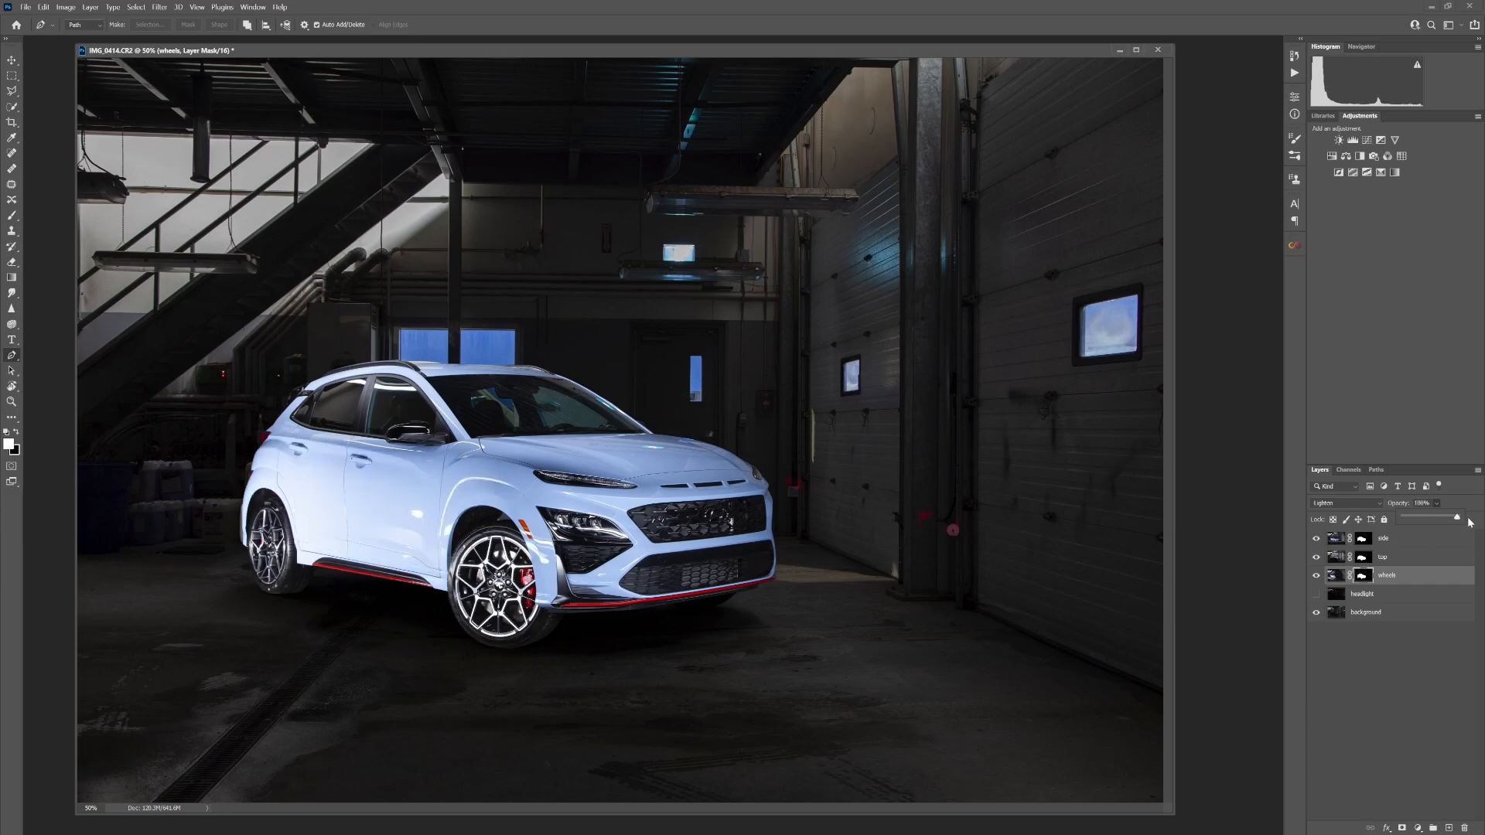
Paint the spilled light on the car body out of the wheels mask with a soft black brush at 100% flow
click(11, 215)
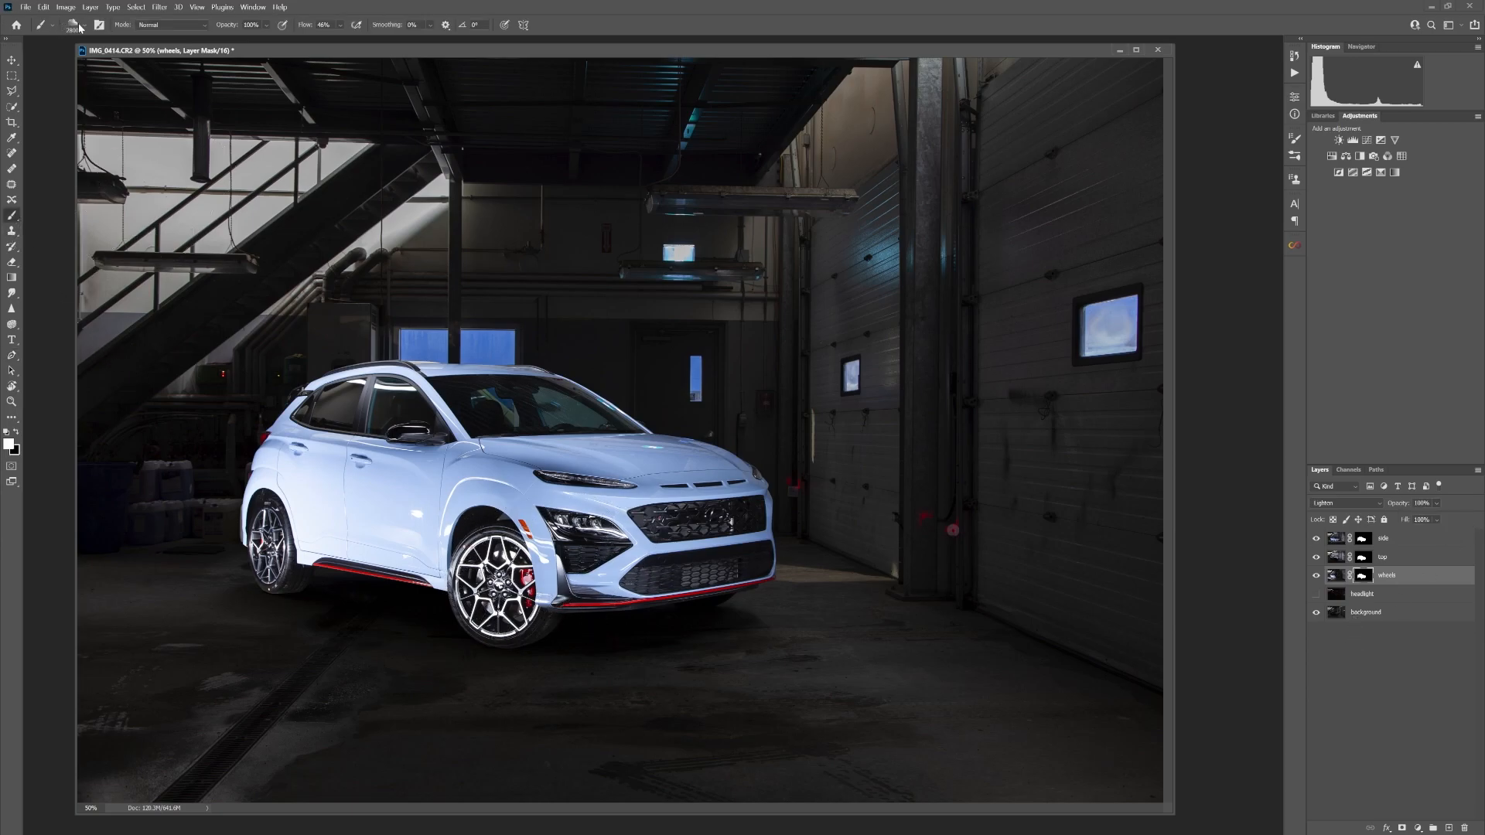
click(81, 25)
click(77, 135)
click(216, 51)
key(bracketleft)
key(bracketleft)
key(bracketleft)
key(bracketleft)
key(bracketleft)
key(bracketleft)
key(bracketleft)
key(bracketleft)
key(bracketleft)
key(bracketleft)
key(bracketleft)
key(bracketleft)
key(bracketleft)
key(bracketleft)
key(bracketleft)
key(bracketleft)
key(bracketleft)
key(bracketleft)
key(bracketleft)
key(bracketleft)
key(bracketleft)
key(bracketleft)
click(17, 432)
mouse_move(486, 551)
mouse_down()
mouse_move(496, 598)
mouse_move(492, 571)
mouse_move(406, 516)
mouse_move(452, 568)
mouse_move(467, 510)
mouse_move(267, 483)
mouse_move(232, 520)
mouse_move(255, 495)
mouse_move(358, 457)
mouse_up()
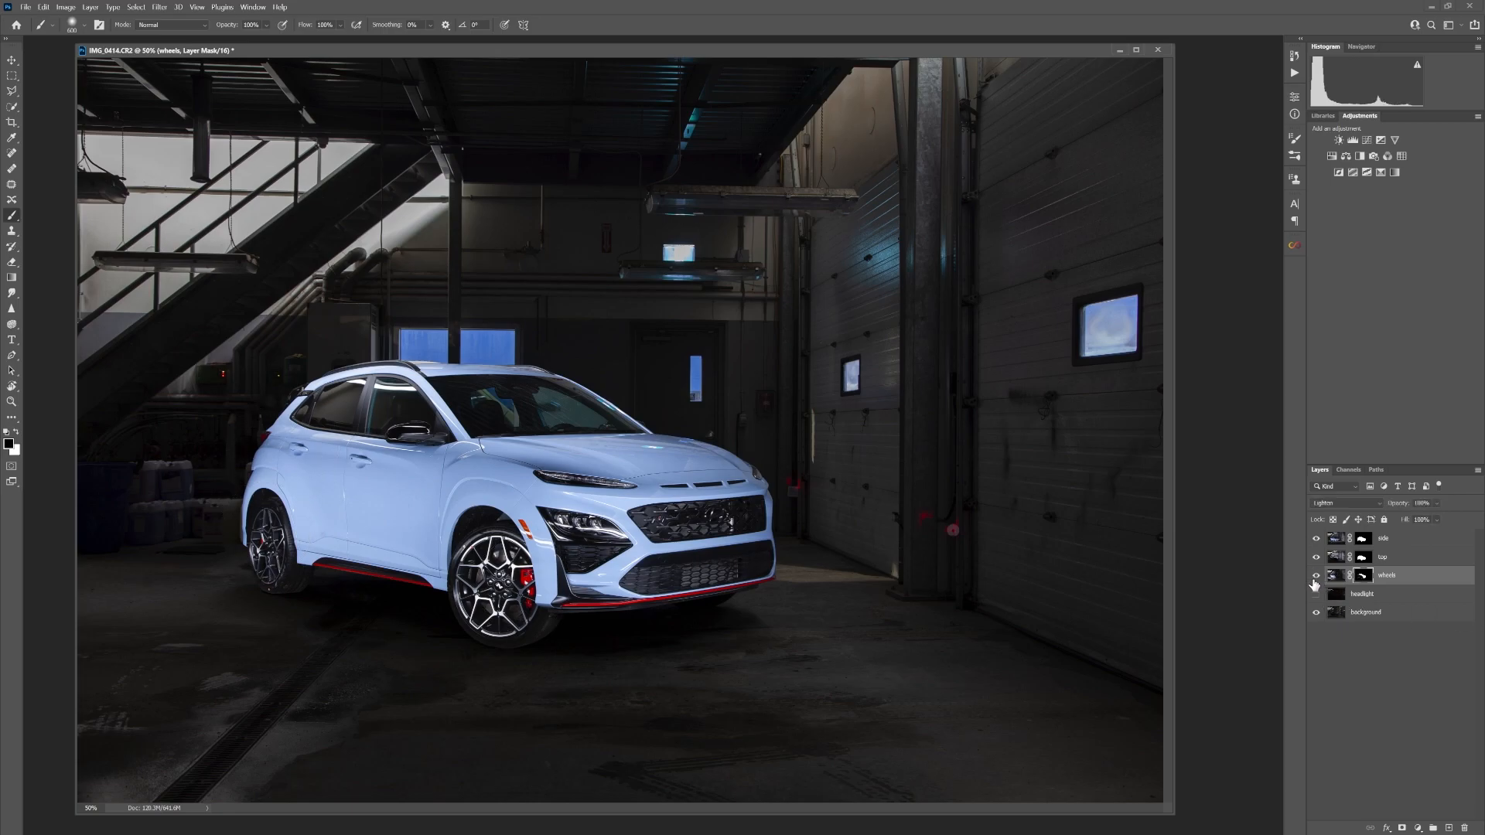
Try to paint the rear wheel back into the wheels mask with a smaller white brush
click(15, 433)
key(bracketleft)
key(bracketleft)
key(bracketleft)
key(bracketleft)
key(bracketleft)
key(bracketleft)
key(bracketleft)
mouse_move(268, 526)
mouse_down()
mouse_move(271, 573)
mouse_move(282, 545)
mouse_up()
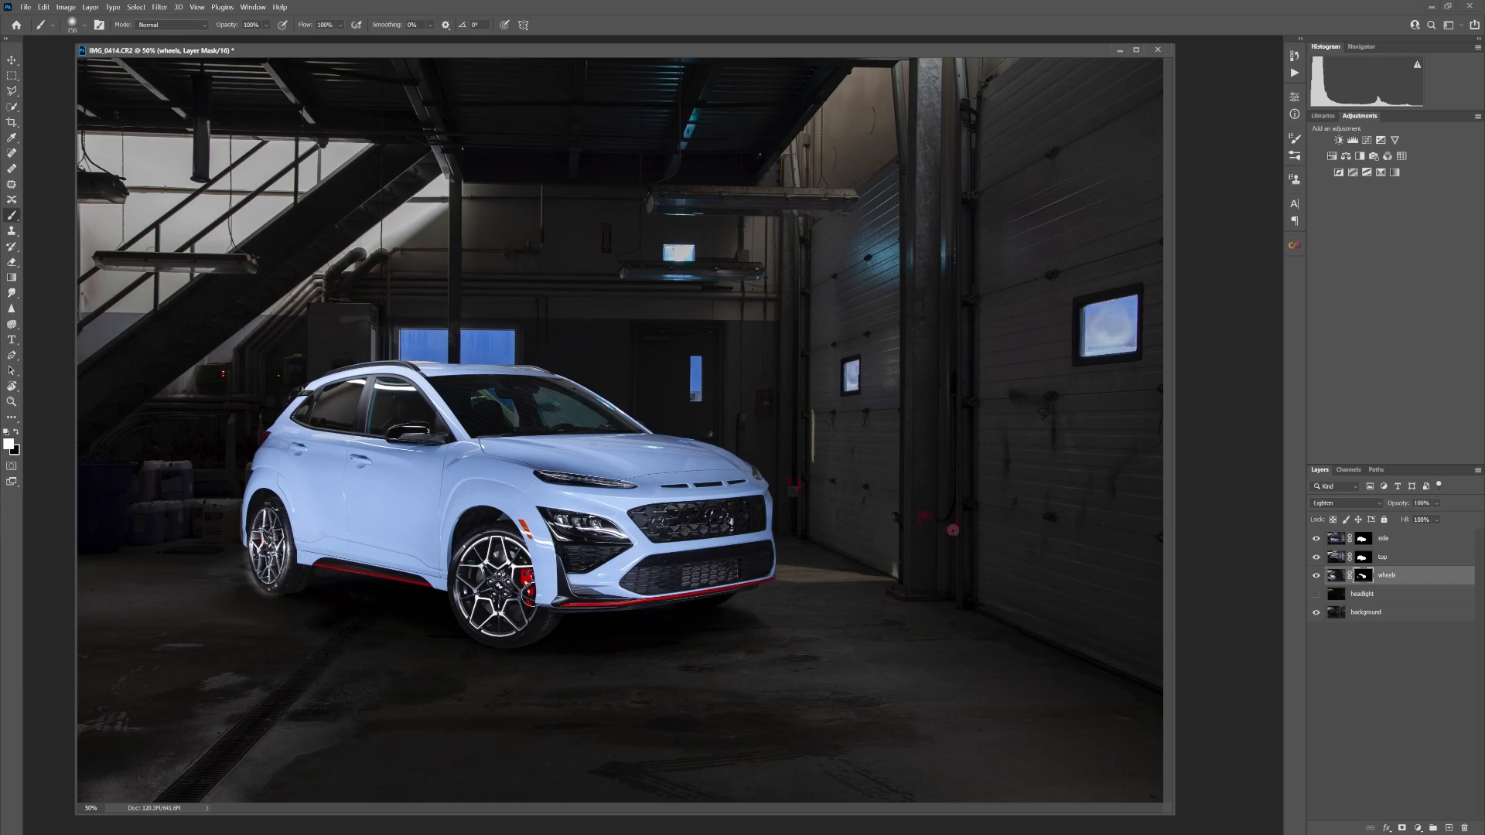
key(ctrl+z)
Load the saved car selection, paint the rear wheel into the wheels mask within it, and deselect
click(136, 7)
click(158, 247)
click(735, 260)
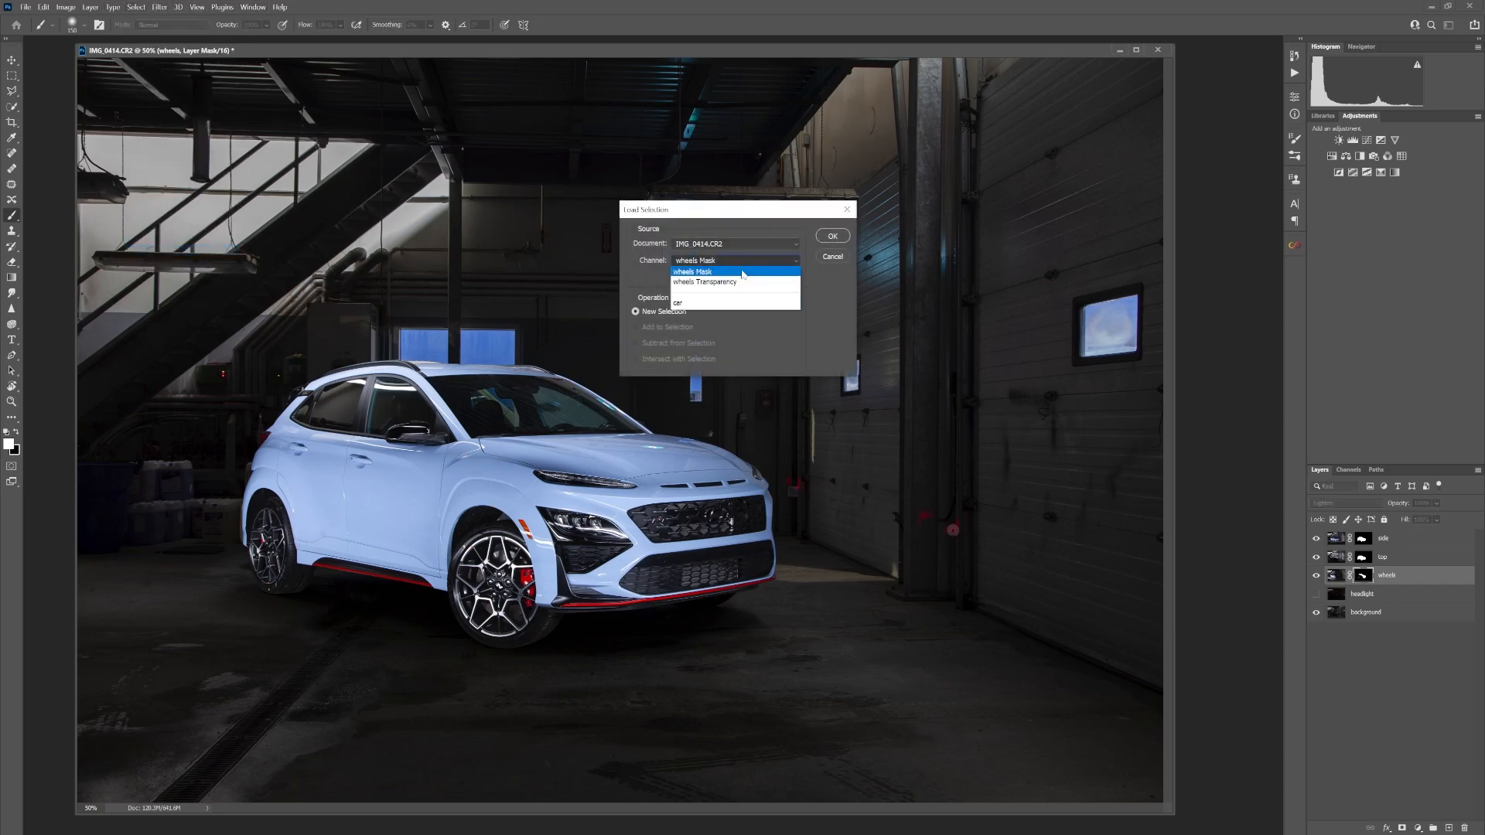
click(728, 302)
click(828, 242)
mouse_move(266, 520)
mouse_down()
mouse_move(274, 580)
mouse_move(268, 507)
mouse_up()
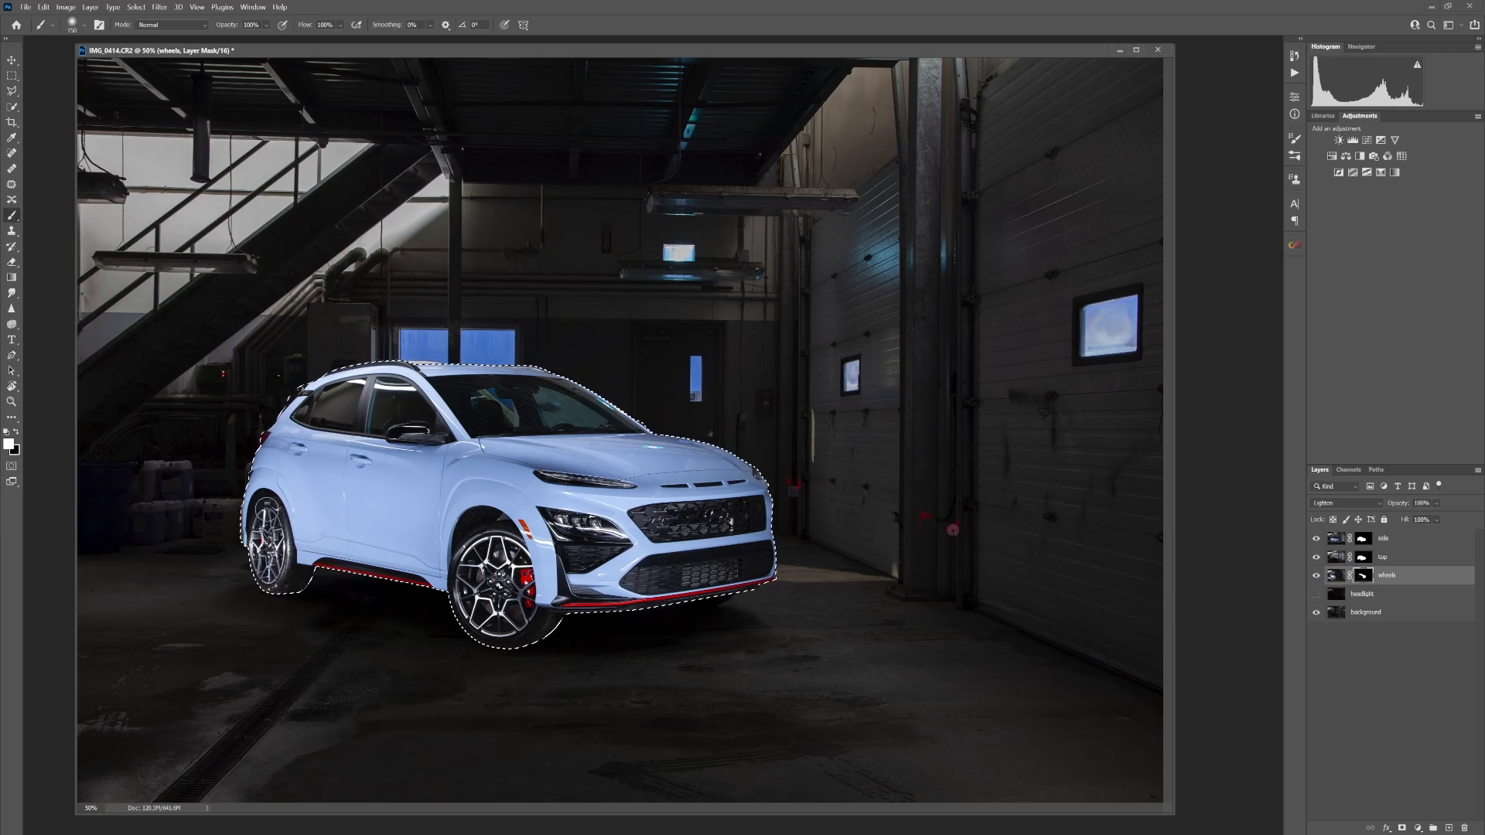
key(ctrl+d)
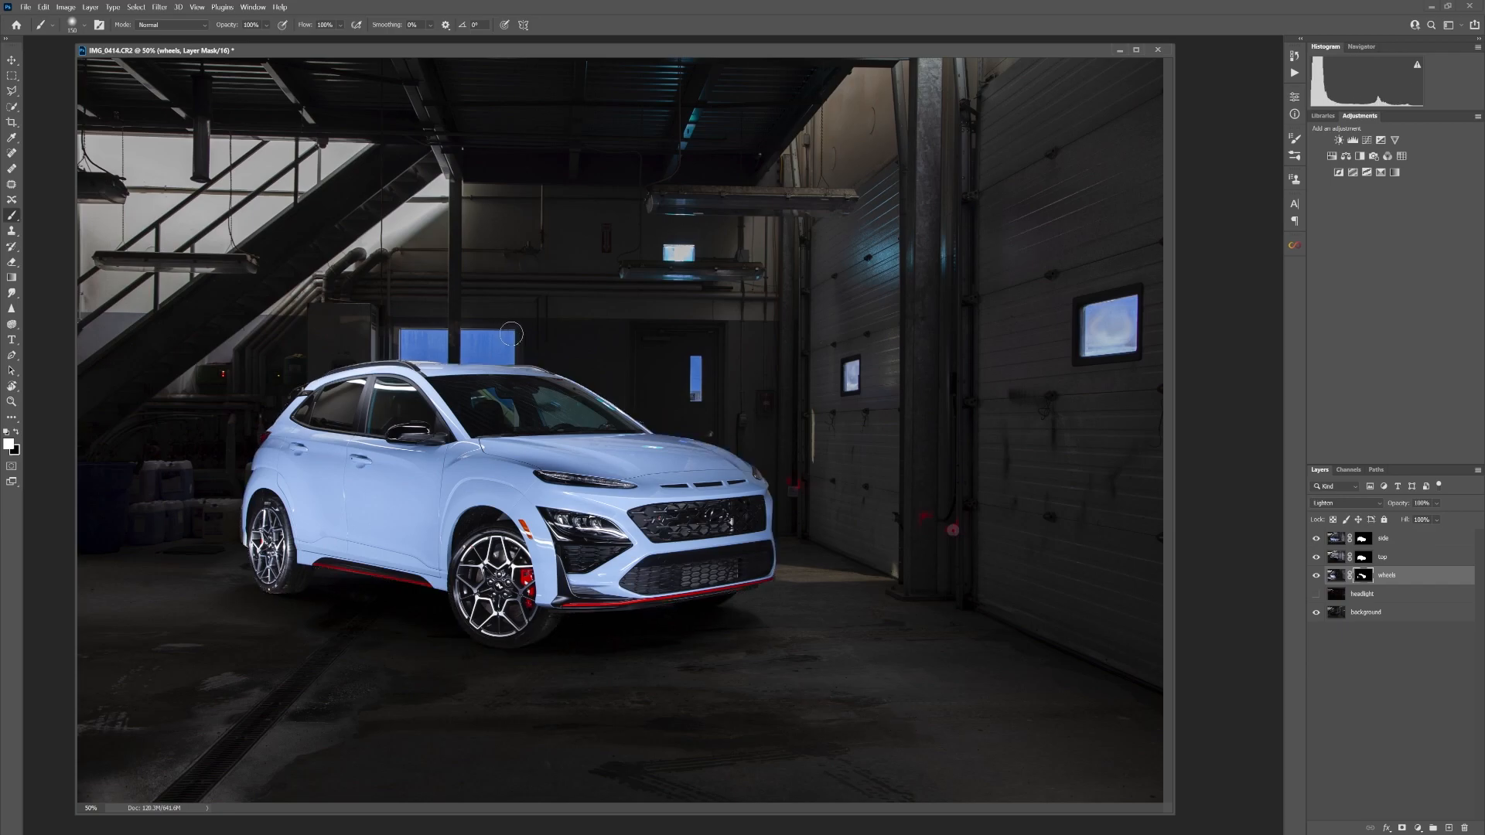
Reload the saved car selection and paint the rear wheel out of the wheels mask in black
click(137, 7)
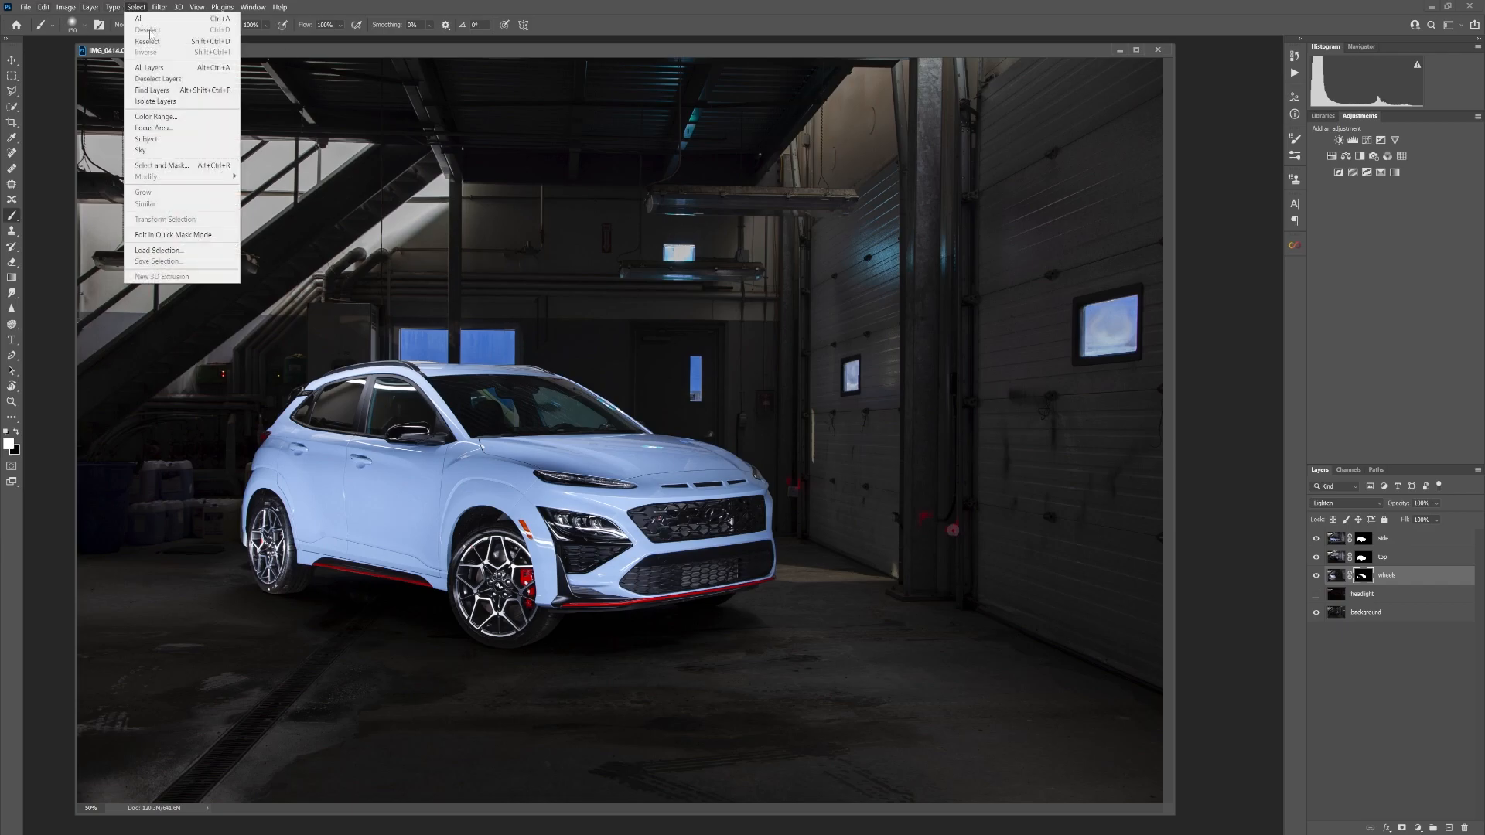
click(155, 235)
click(758, 261)
click(708, 304)
click(832, 237)
key(ctrl+plus)
key(ctrl+plus)
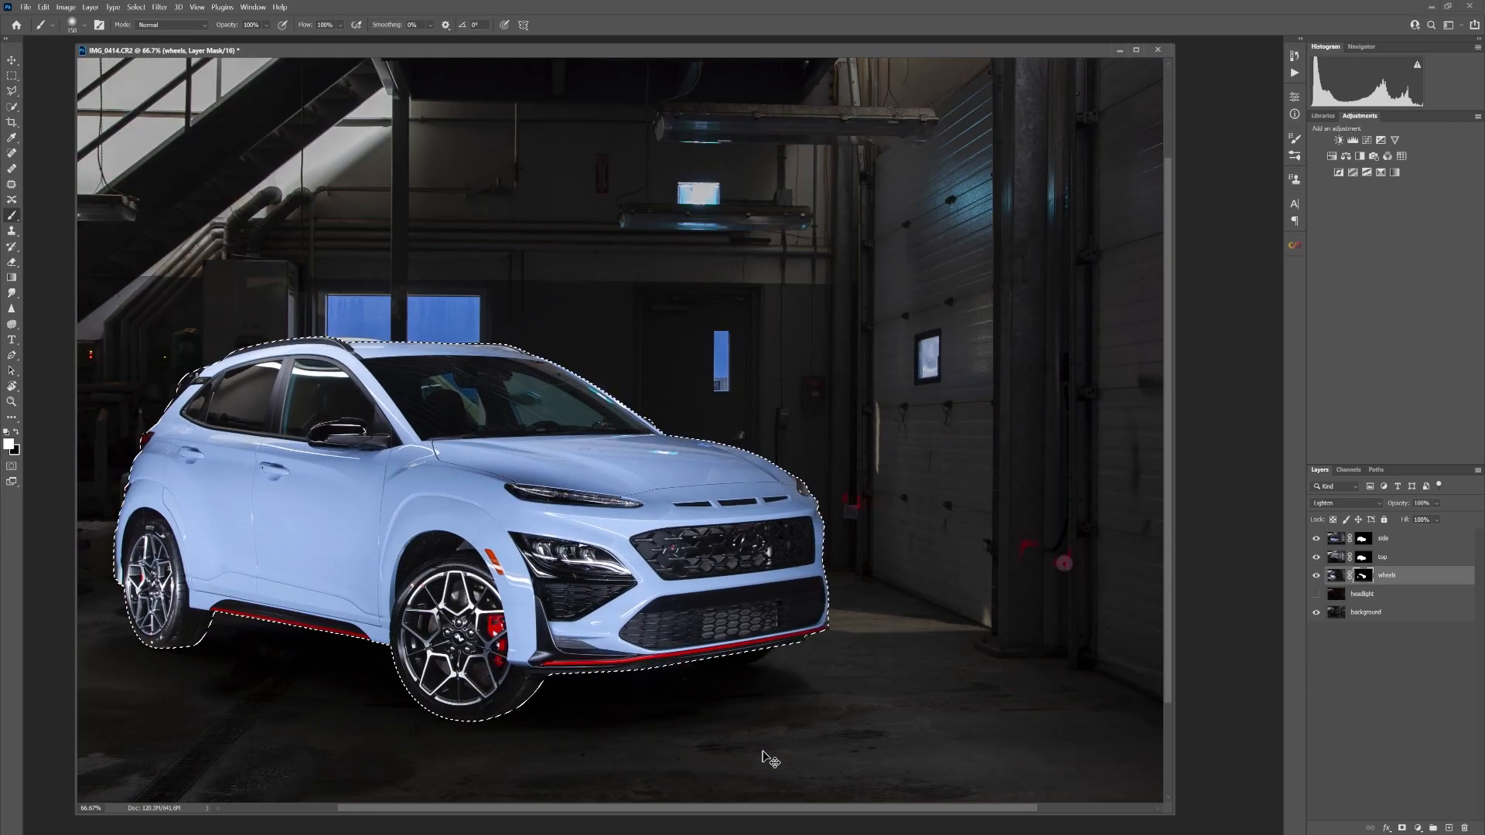
drag(945, 628, 951, 725)
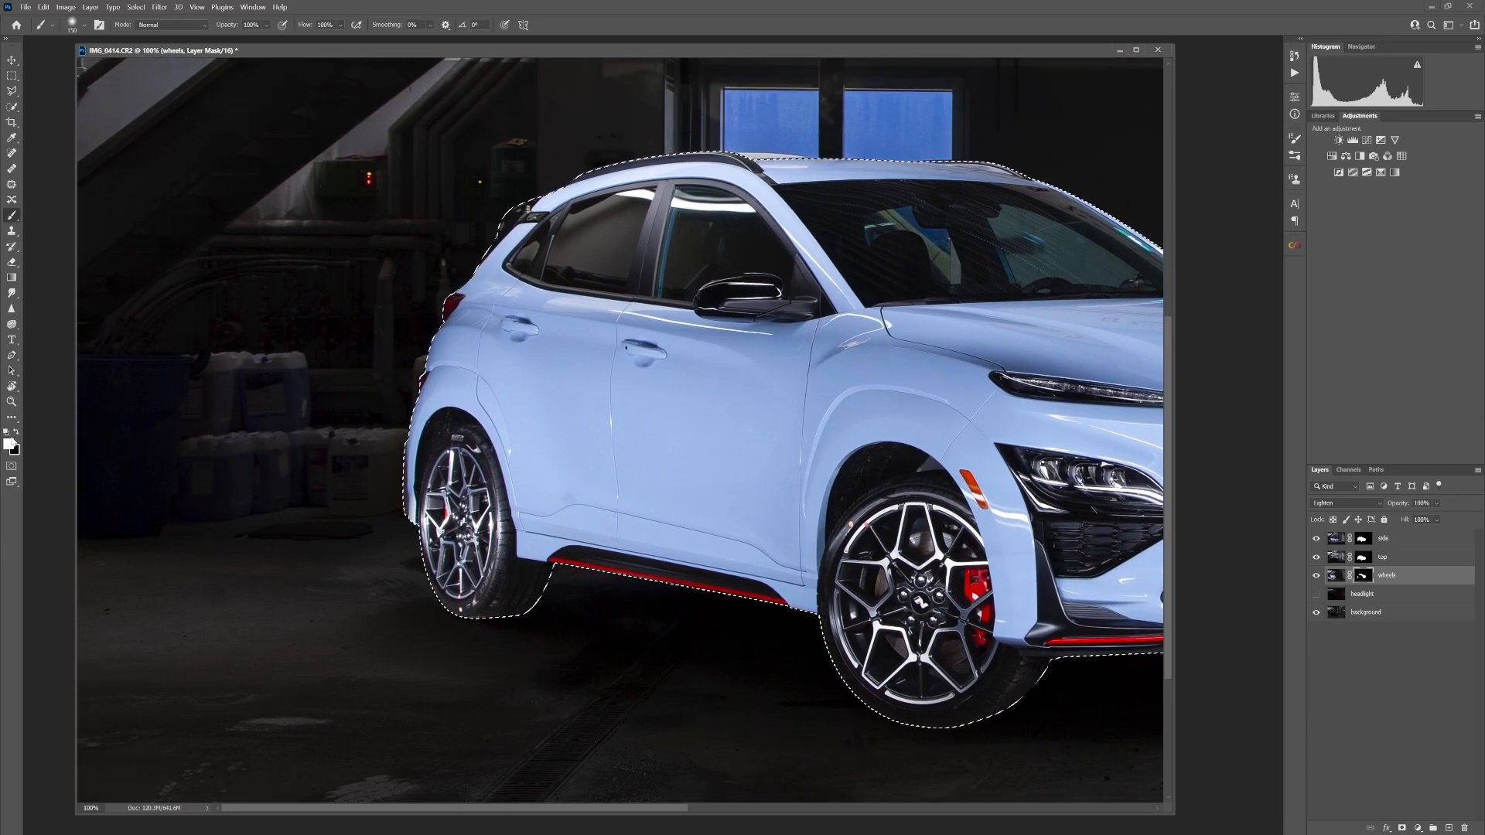
key(x)
mouse_move(443, 522)
mouse_down()
mouse_move(458, 587)
mouse_move(481, 528)
mouse_move(476, 460)
mouse_move(488, 525)
mouse_move(443, 470)
mouse_move(440, 596)
mouse_move(533, 587)
mouse_move(482, 541)
mouse_move(450, 541)
mouse_move(475, 592)
mouse_up()
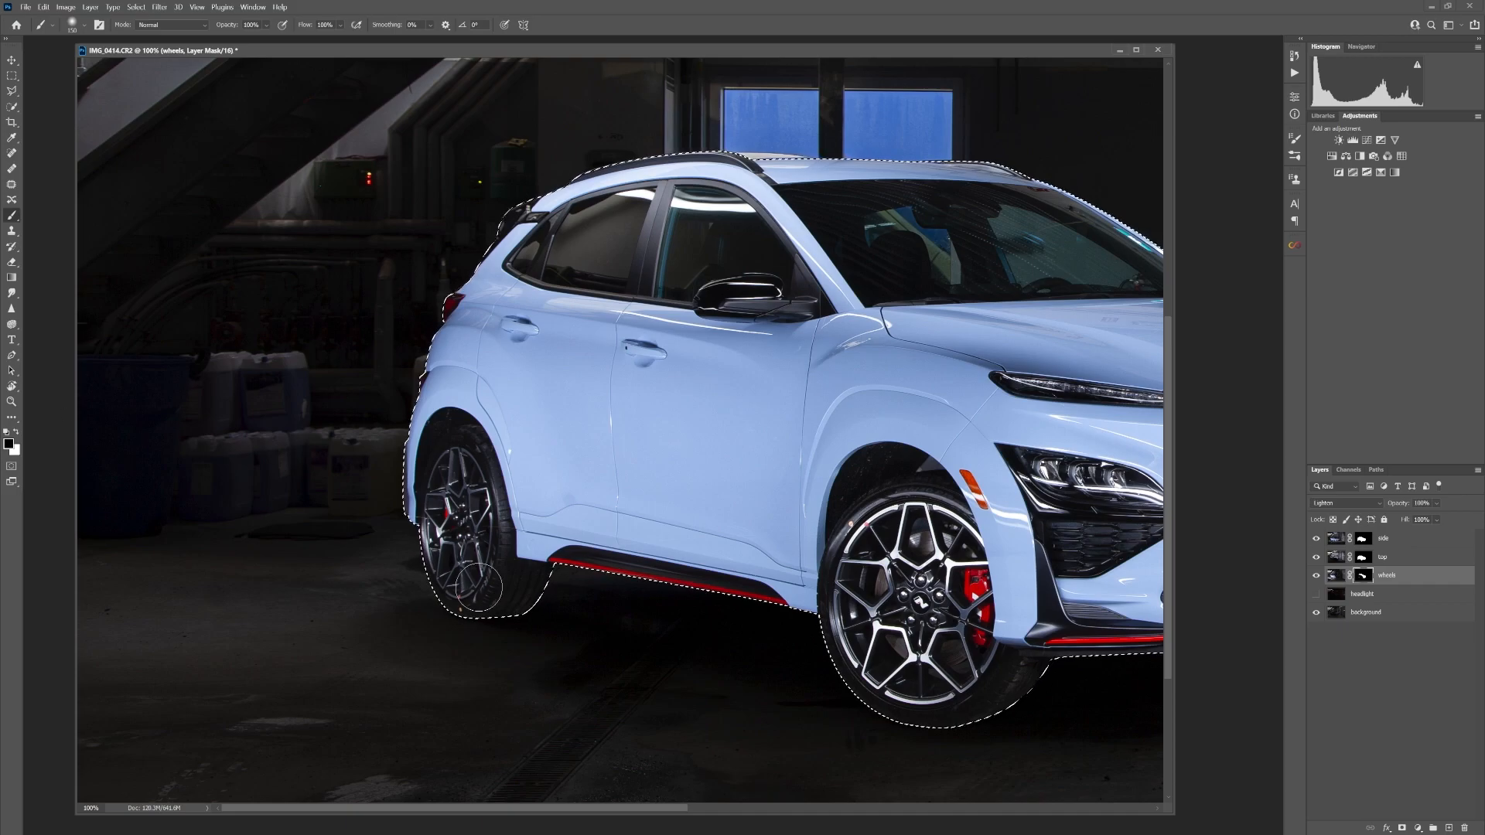
key(ctrl+d)
Trace the rear wheel's rim with a closed pen path and convert it into a selection
click(12, 356)
click(455, 447)
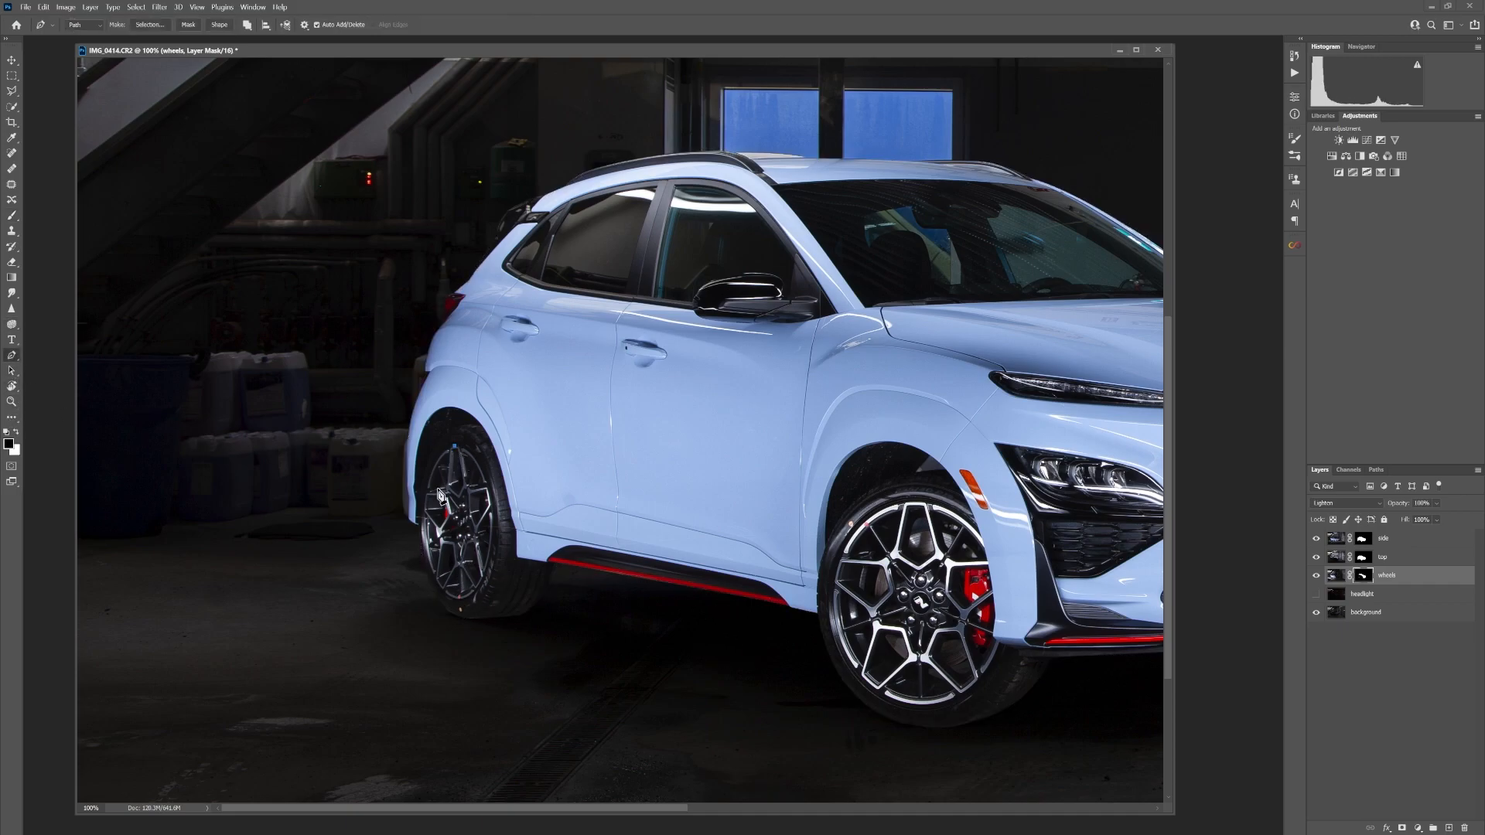
drag(425, 527, 431, 594)
click(458, 599)
click(495, 520)
drag(496, 519, 493, 460)
click(491, 447)
key(ctrl+z)
drag(492, 447, 492, 484)
click(456, 451)
right_click(460, 470)
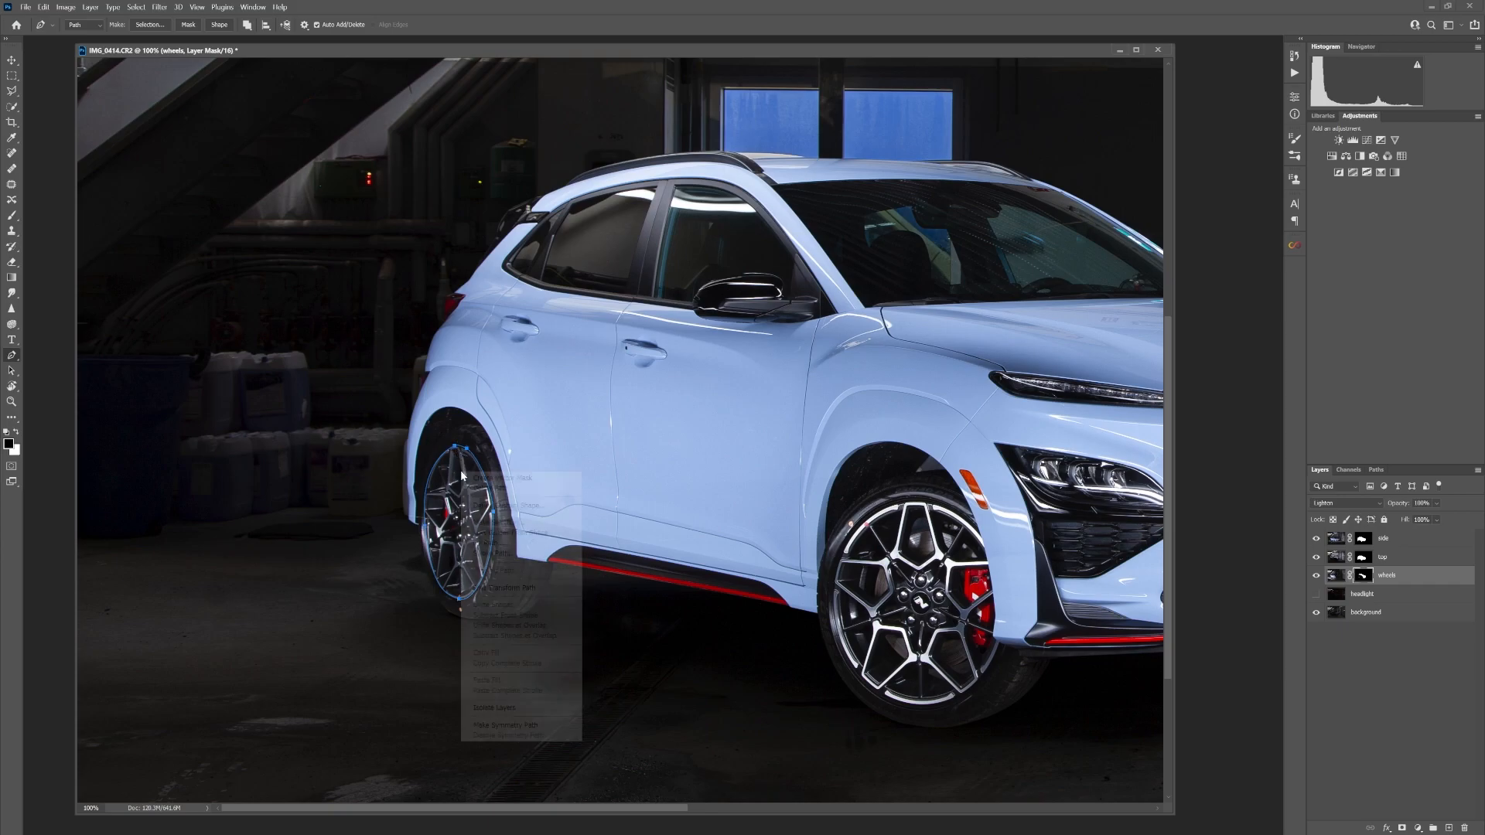
click(495, 522)
click(810, 244)
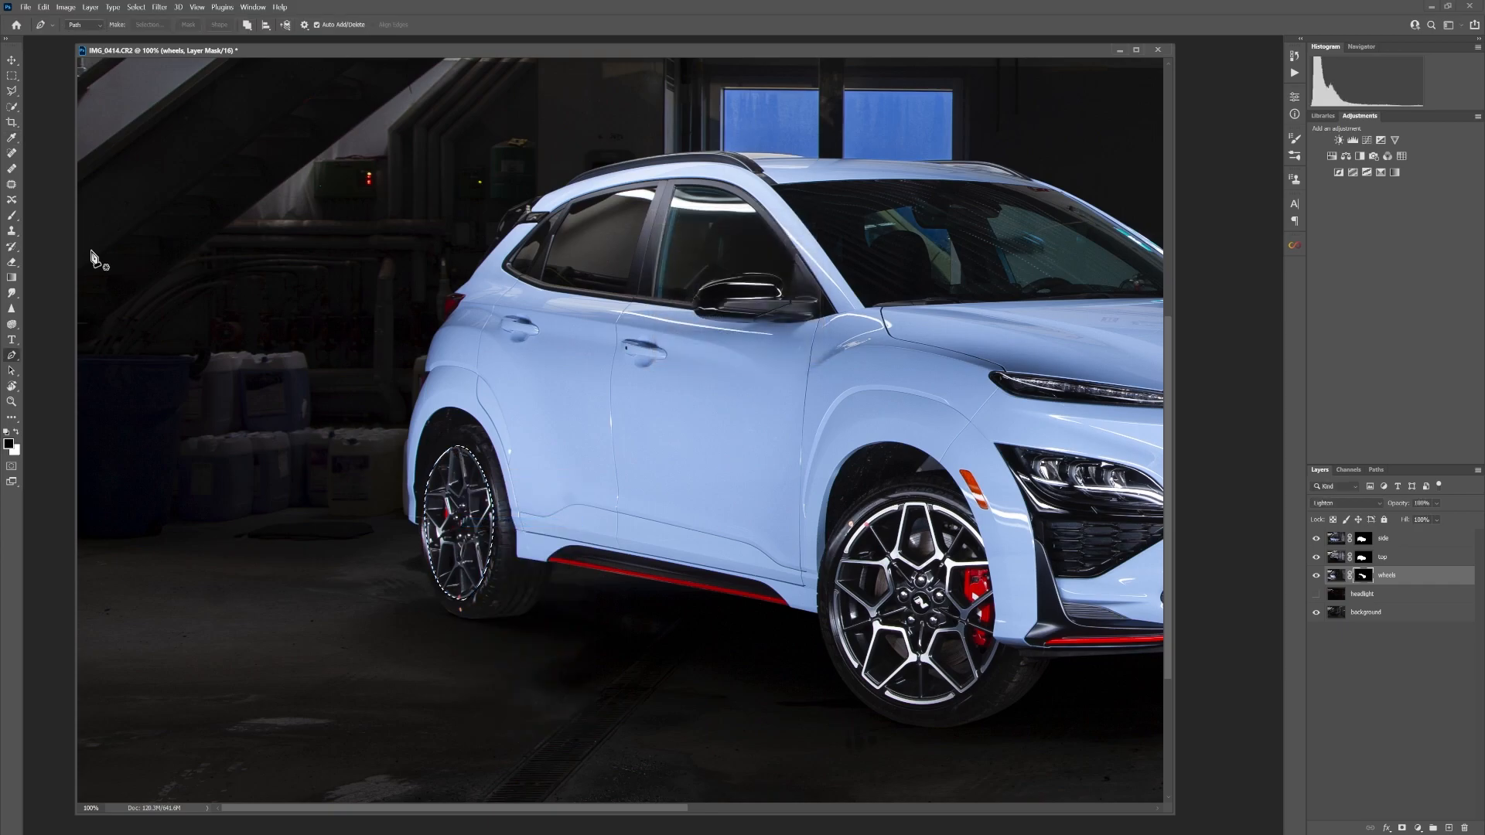
Paint the selected rear rim back into the wheels mask in white and deselect
key(b)
key(x)
mouse_move(460, 460)
mouse_down()
mouse_move(440, 548)
mouse_move(471, 552)
mouse_move(475, 508)
mouse_move(450, 465)
mouse_move(470, 548)
mouse_up()
key(ctrl+d)
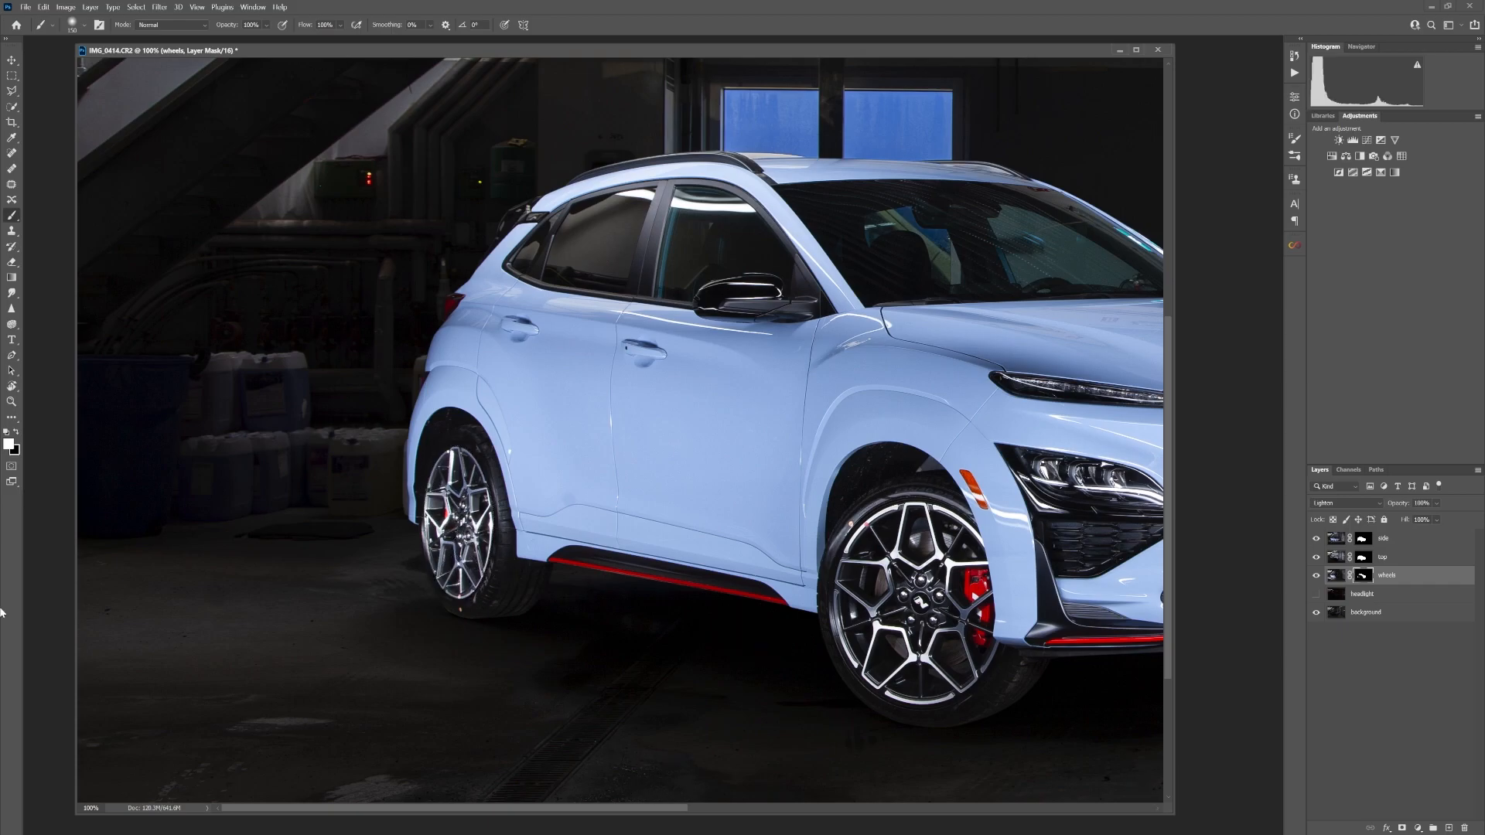
Lower the wheels layer's opacity to about 84%
key(ctrl+minus)
key(ctrl+minus)
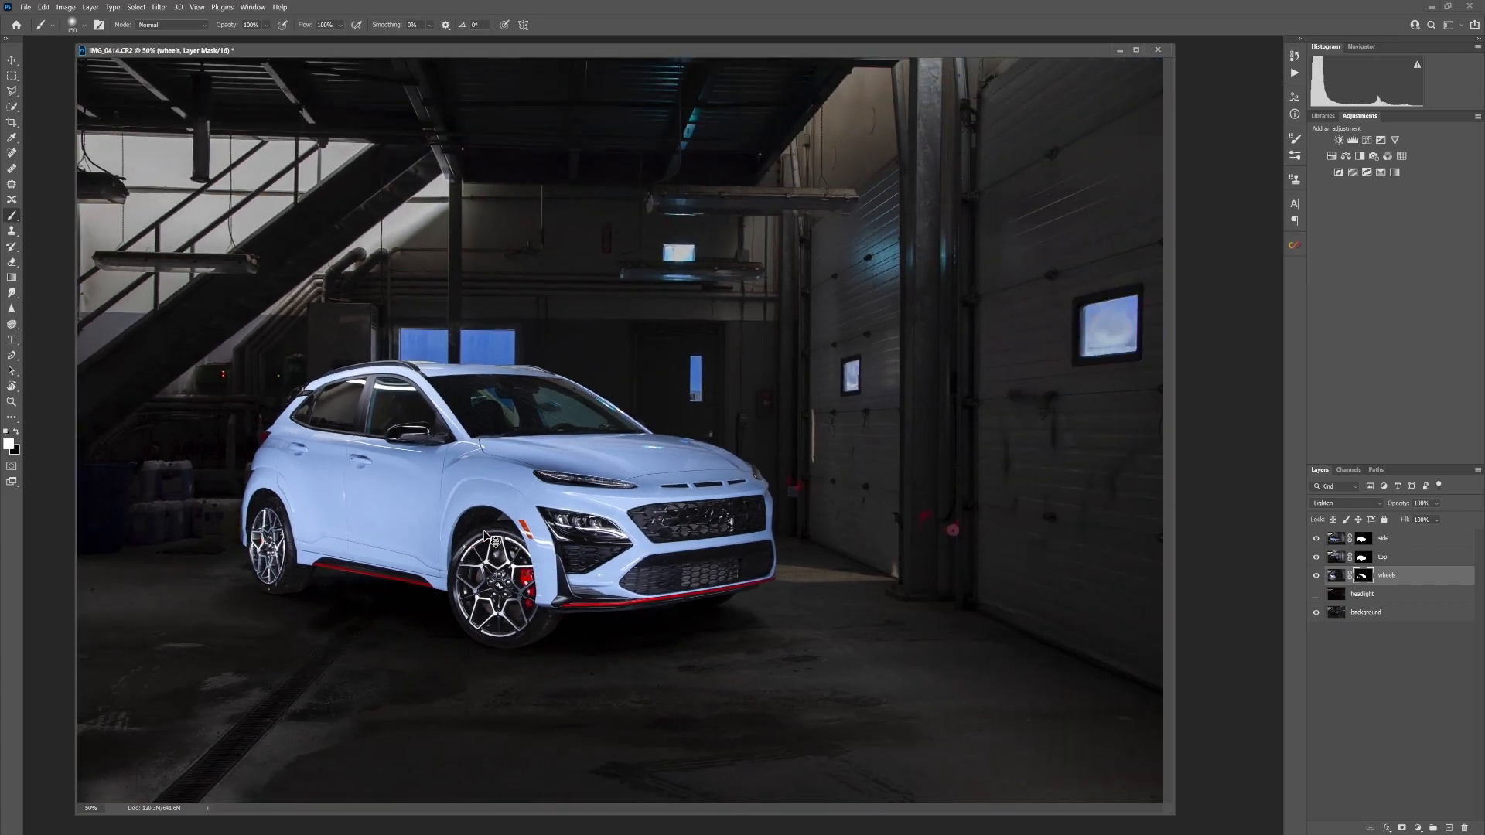
click(1436, 503)
drag(1461, 517, 1448, 520)
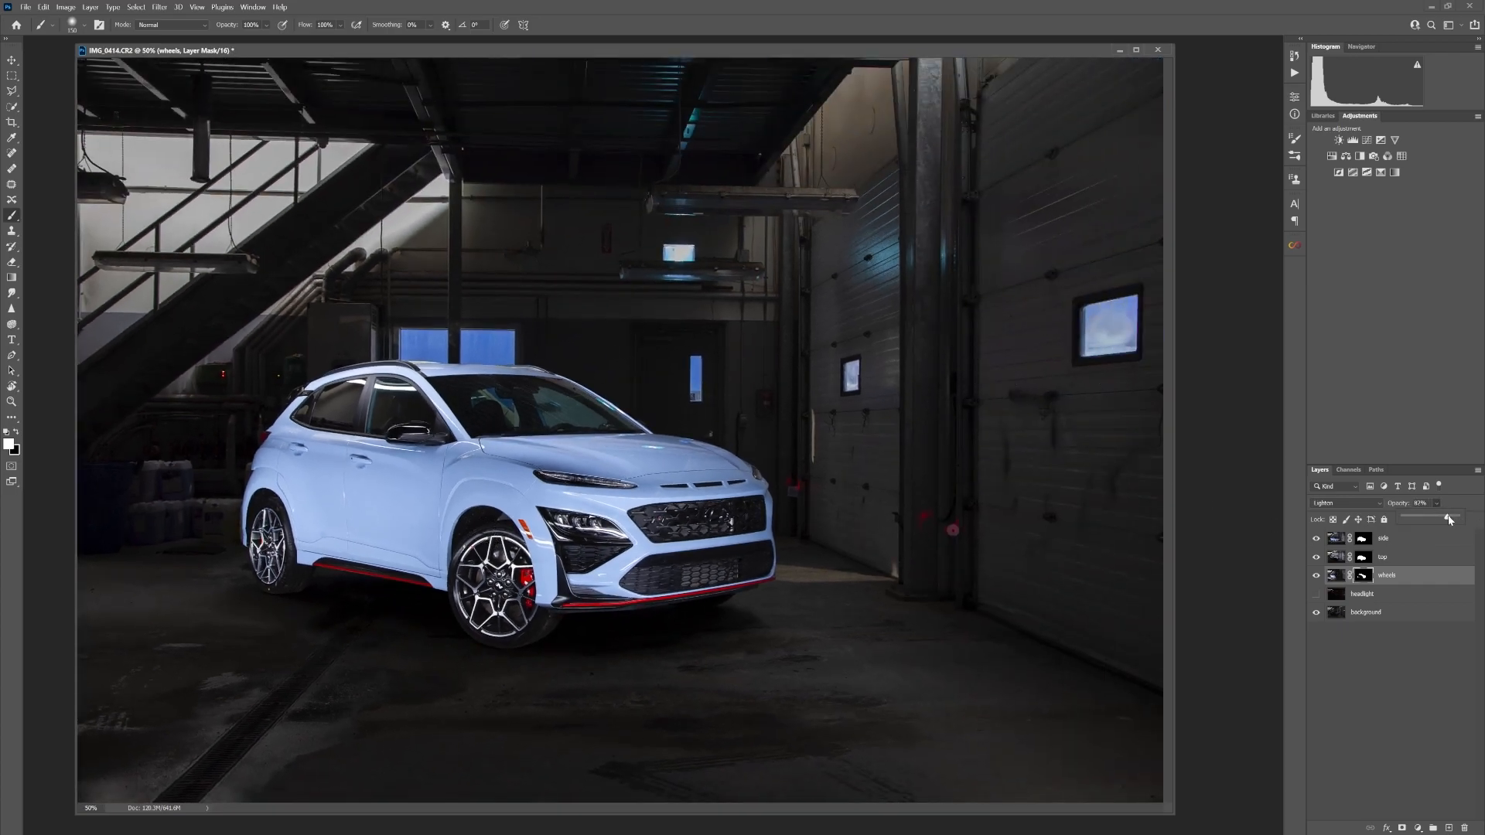
Show the headlight layer, comparing the image with and without the wheels and headlight layers
click(1316, 594)
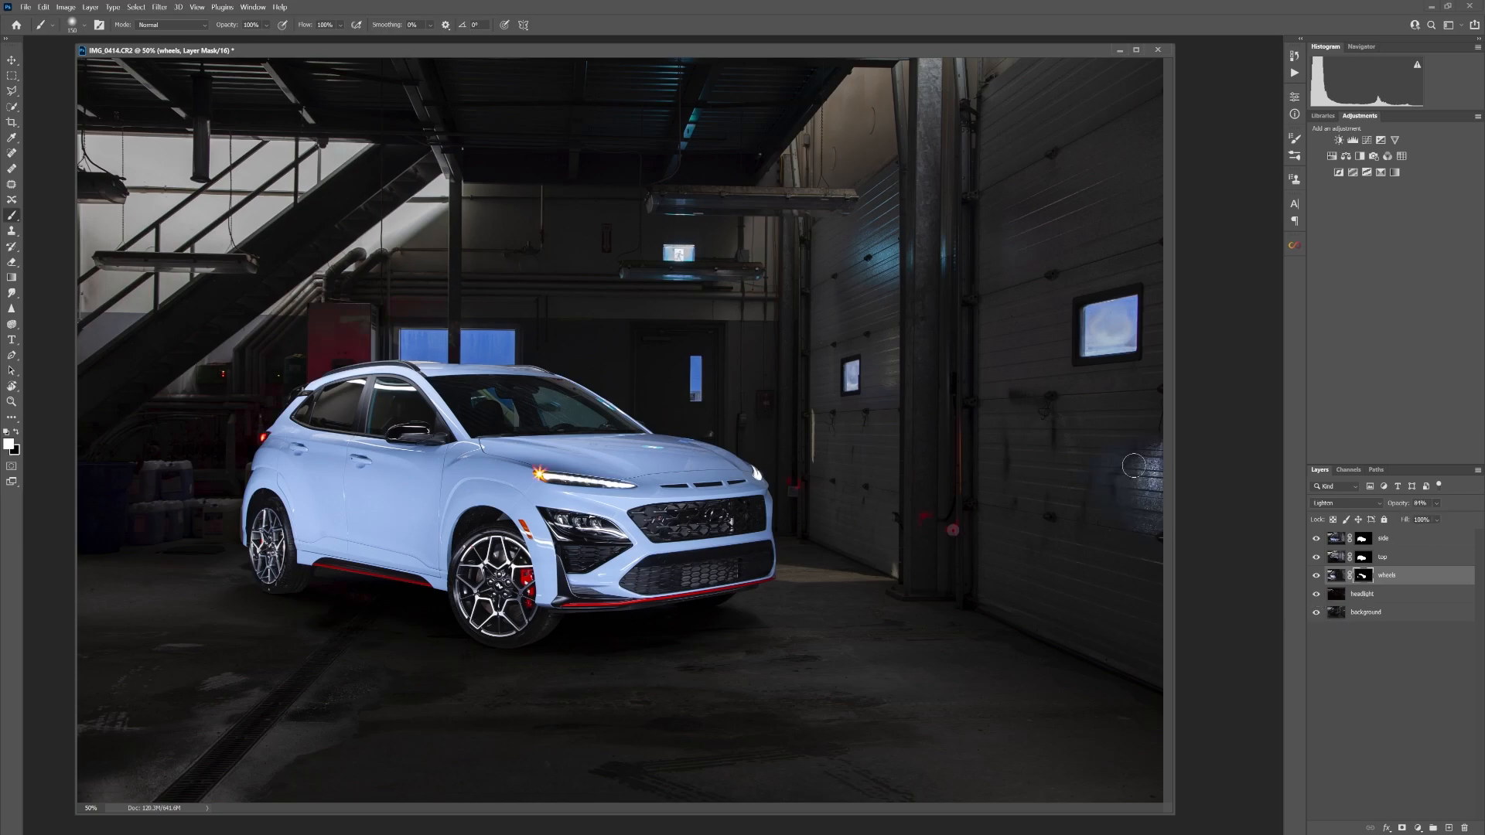
click(1317, 576)
click(1317, 576)
click(1316, 594)
click(1317, 594)
click(1317, 595)
click(1316, 595)
key(ctrl+minus)
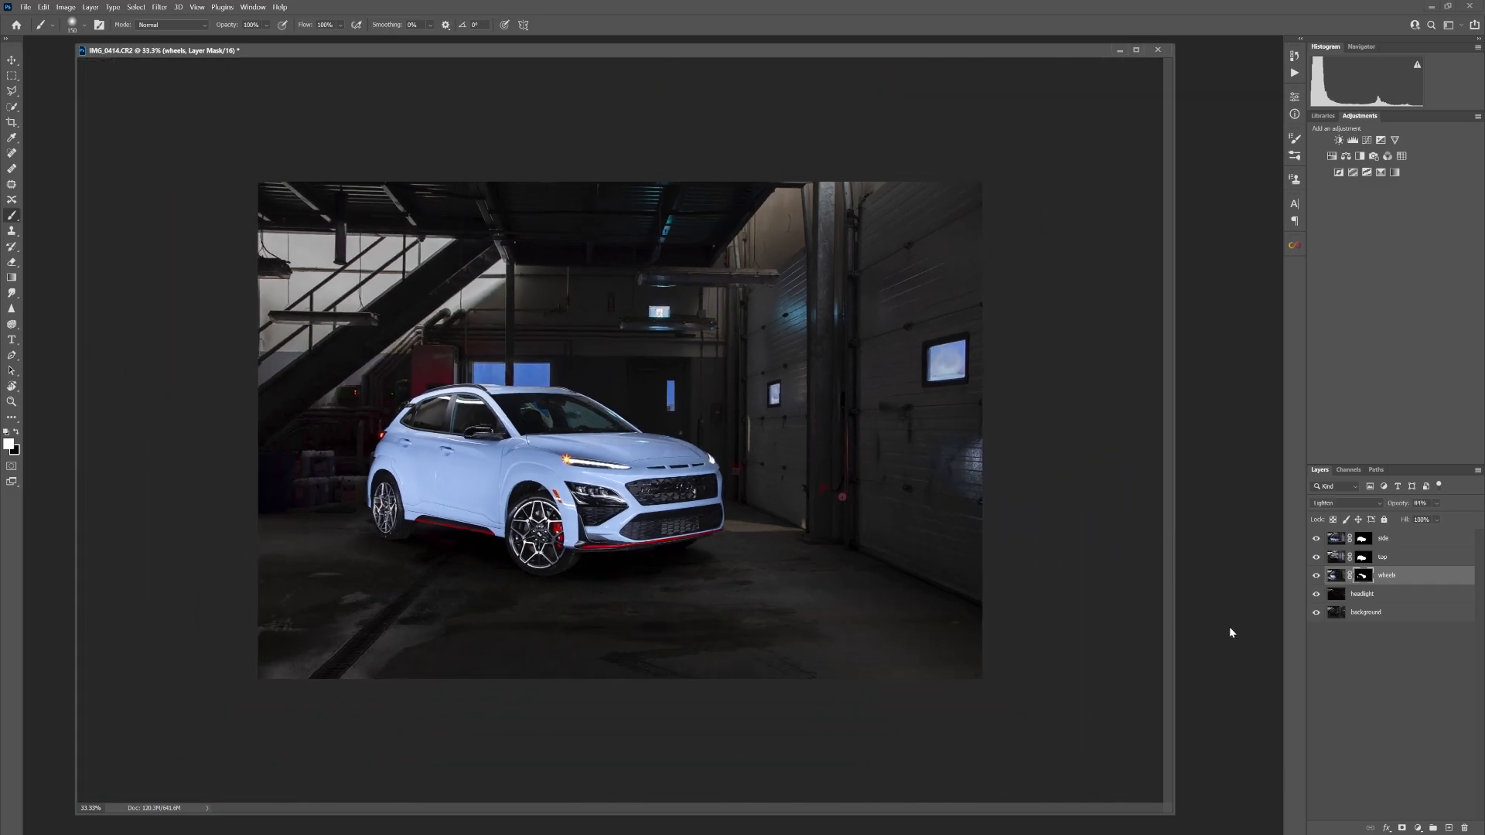
click(1317, 577)
click(1316, 577)
click(1317, 595)
click(1317, 596)
click(1317, 597)
click(1317, 597)
click(1317, 596)
click(1317, 596)
Add a mask to the headlight layer and paint out its light spill on the garage door with a larger black brush
click(1376, 596)
click(1402, 828)
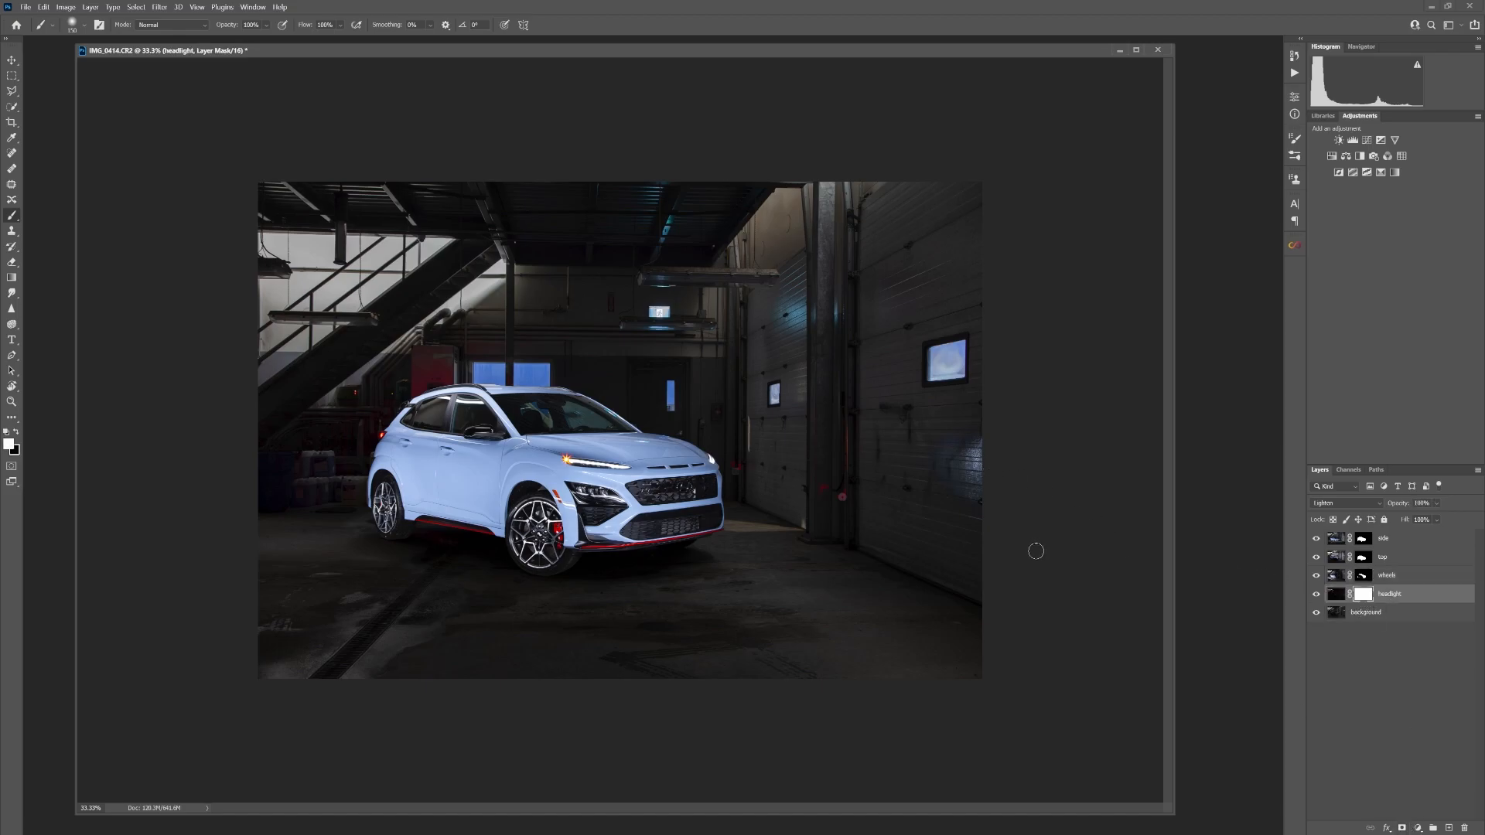
key(bracketright)
key(bracketright)
key(bracketright)
key(bracketright)
key(bracketright)
key(bracketright)
key(bracketright)
key(bracketright)
key(bracketright)
click(16, 433)
mouse_move(1031, 477)
mouse_down()
mouse_move(931, 494)
mouse_move(969, 458)
mouse_move(971, 520)
mouse_up()
click(1315, 595)
click(1315, 595)
click(1315, 595)
click(1315, 595)
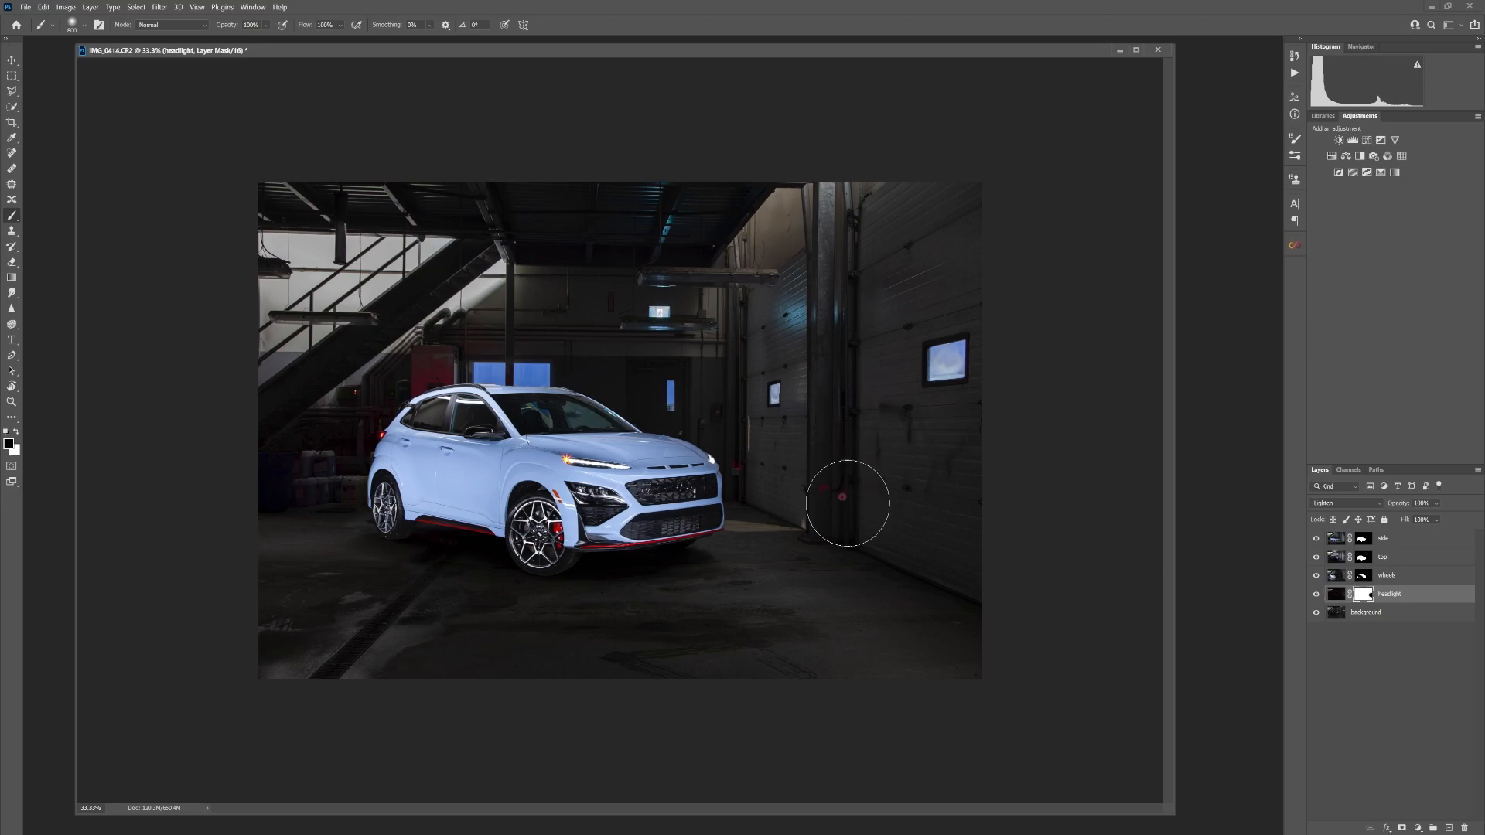
click(1316, 595)
click(1316, 595)
Compare the image with and without the side layer and lower its opacity to about 80%
click(1315, 541)
click(1316, 541)
click(1414, 539)
click(1437, 520)
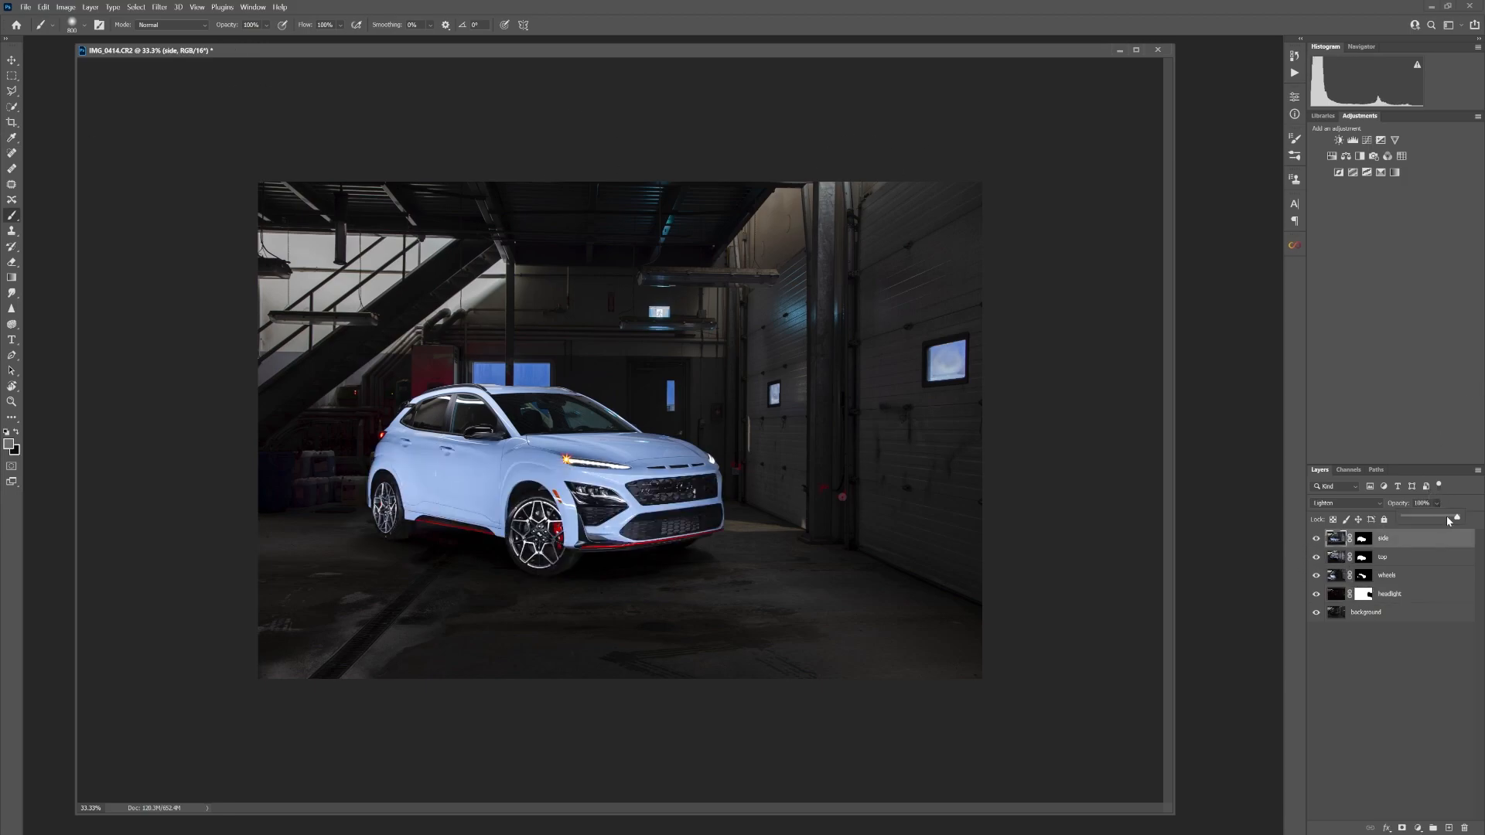
drag(1457, 519, 1452, 520)
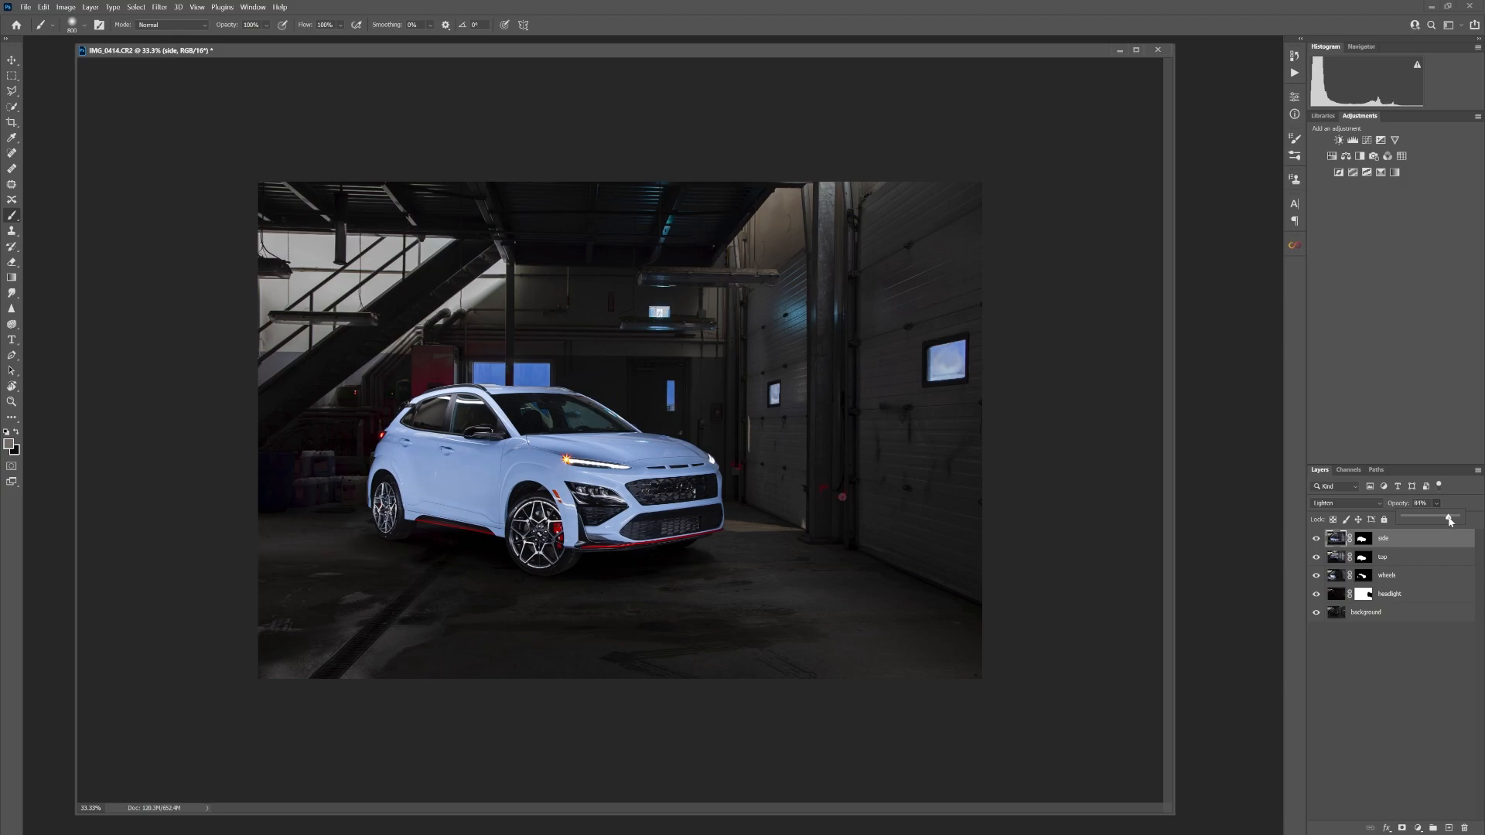
click(1316, 539)
click(1316, 539)
click(1437, 504)
Group all the layers, from side down to background, into a group named car
key(ctrl+plus)
key(ctrl+plus)
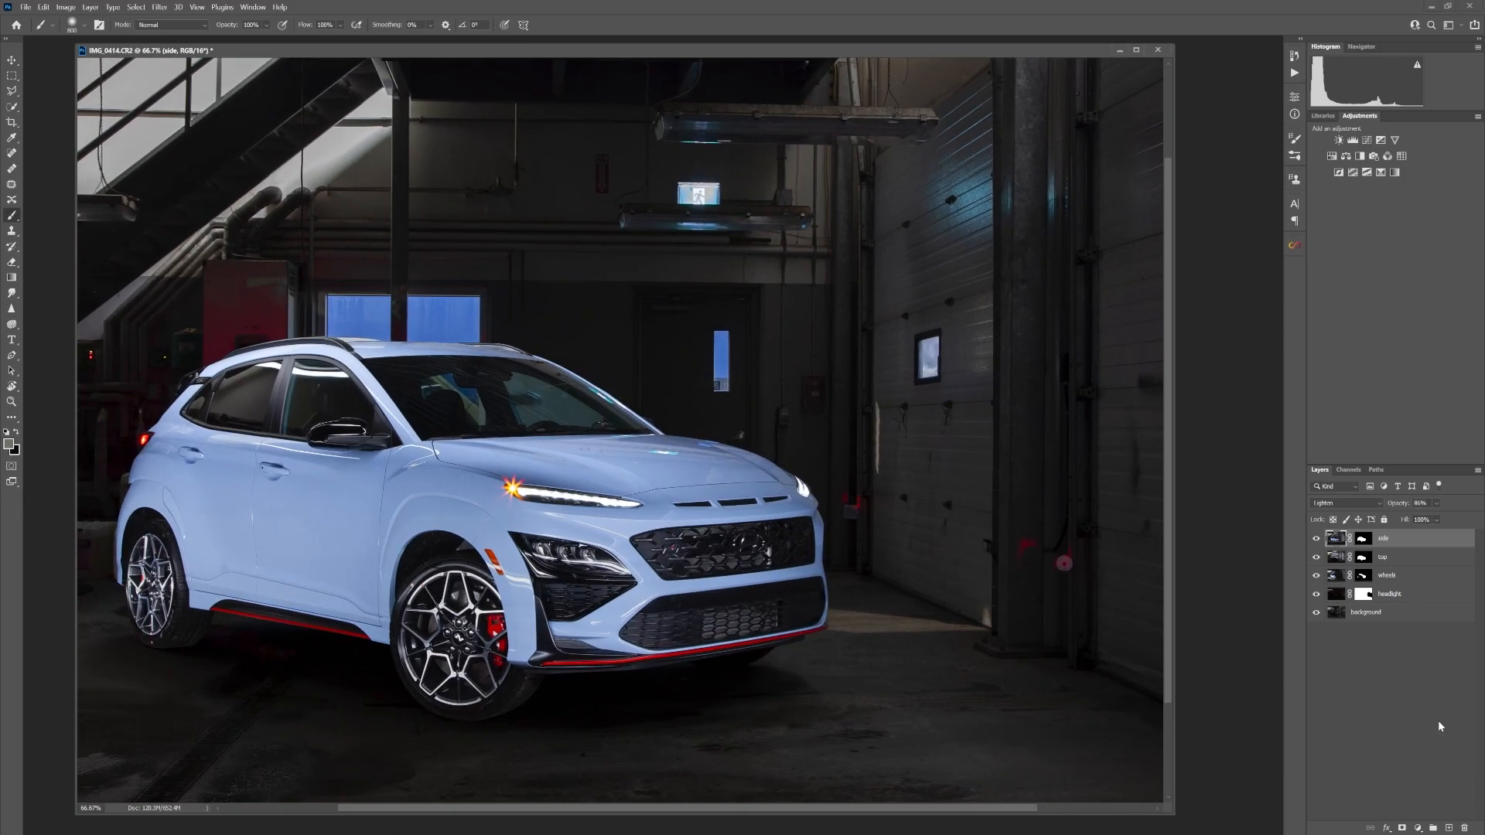
shift+click(1395, 618)
right_click(1395, 619)
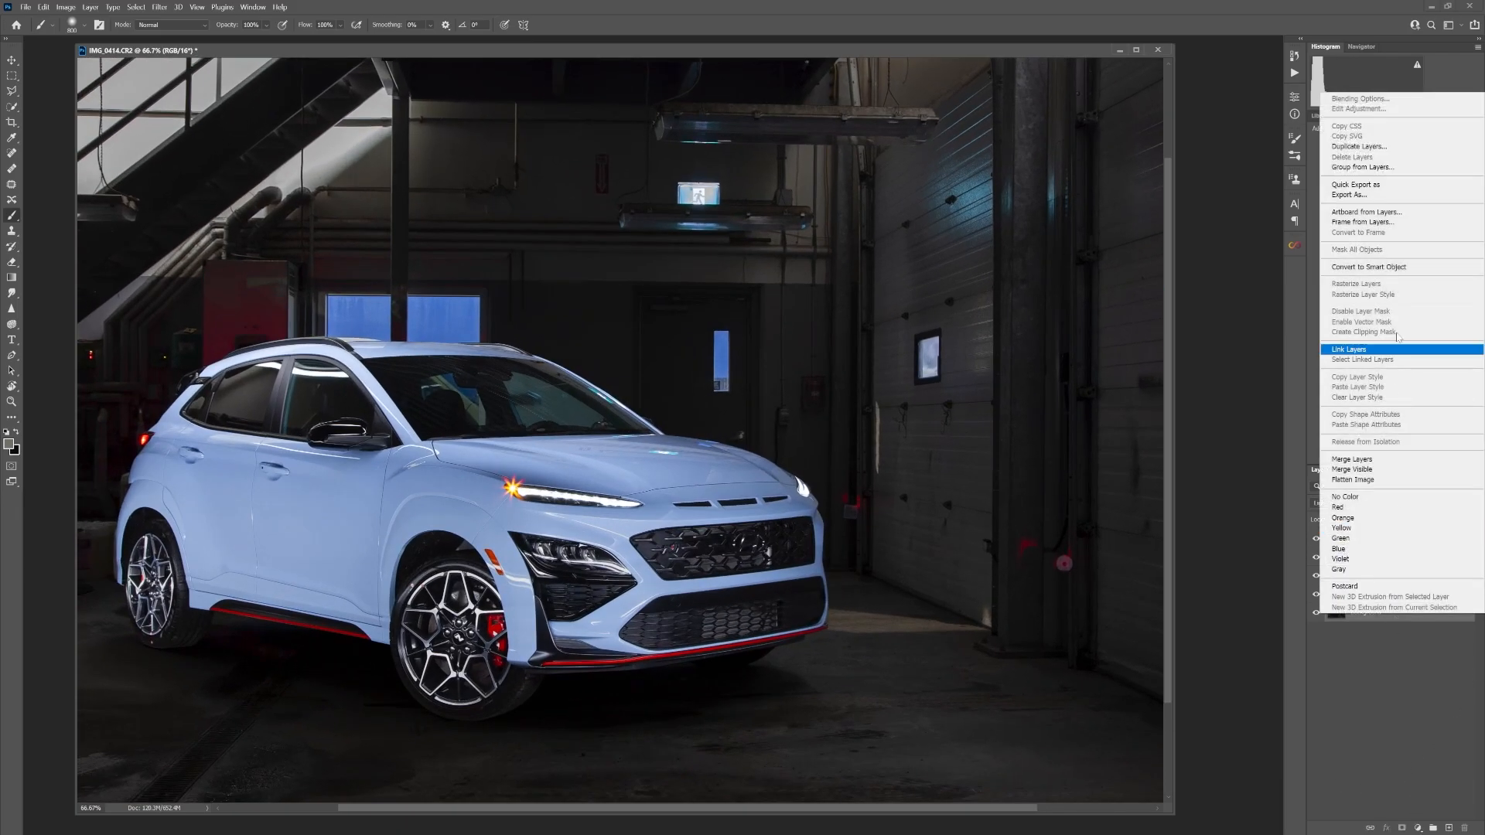
click(1385, 168)
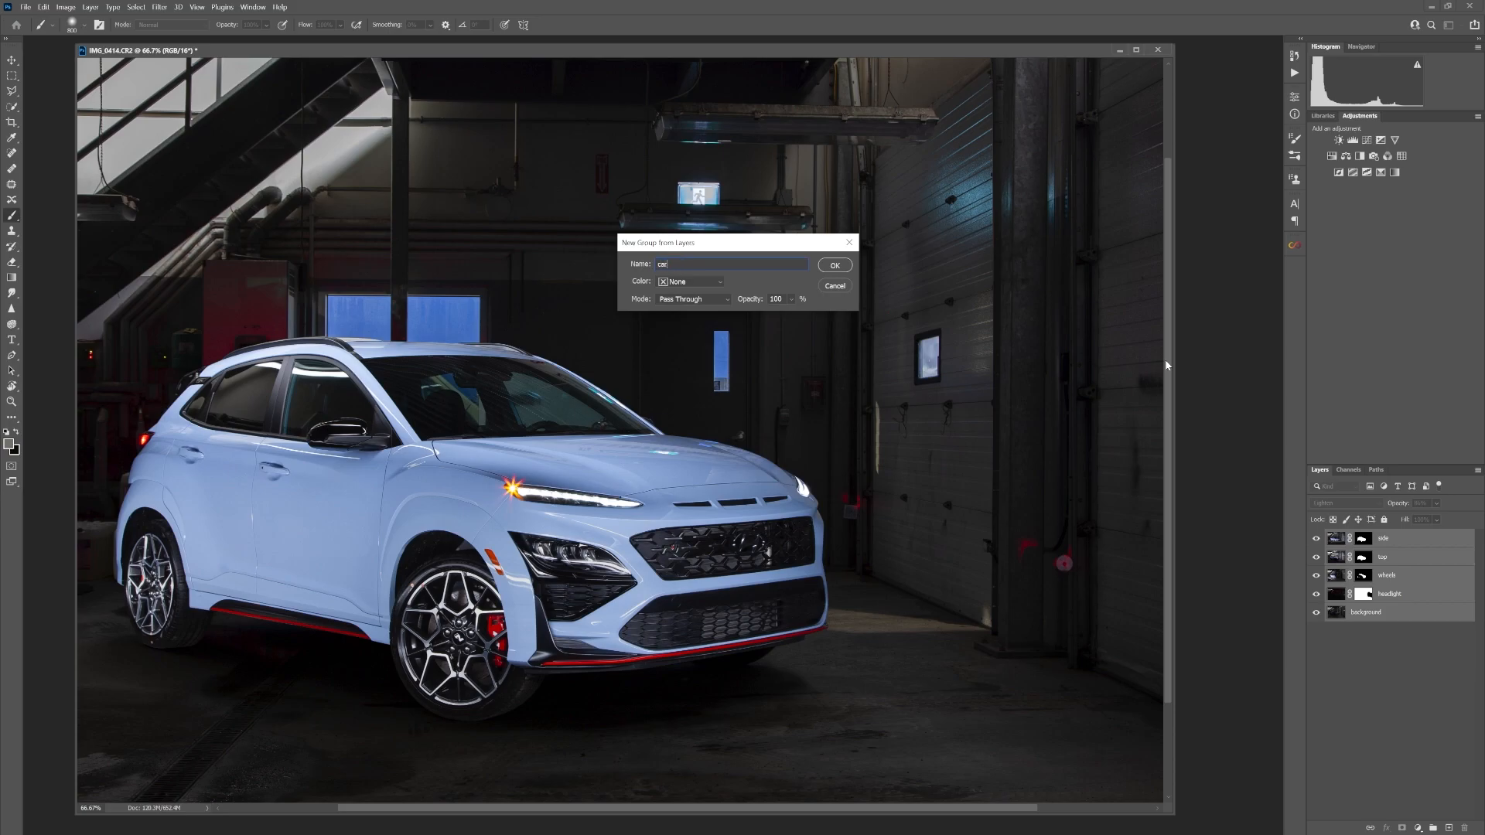
key(Return)
Create a new layer above the car group and name it cleanup
click(1450, 828)
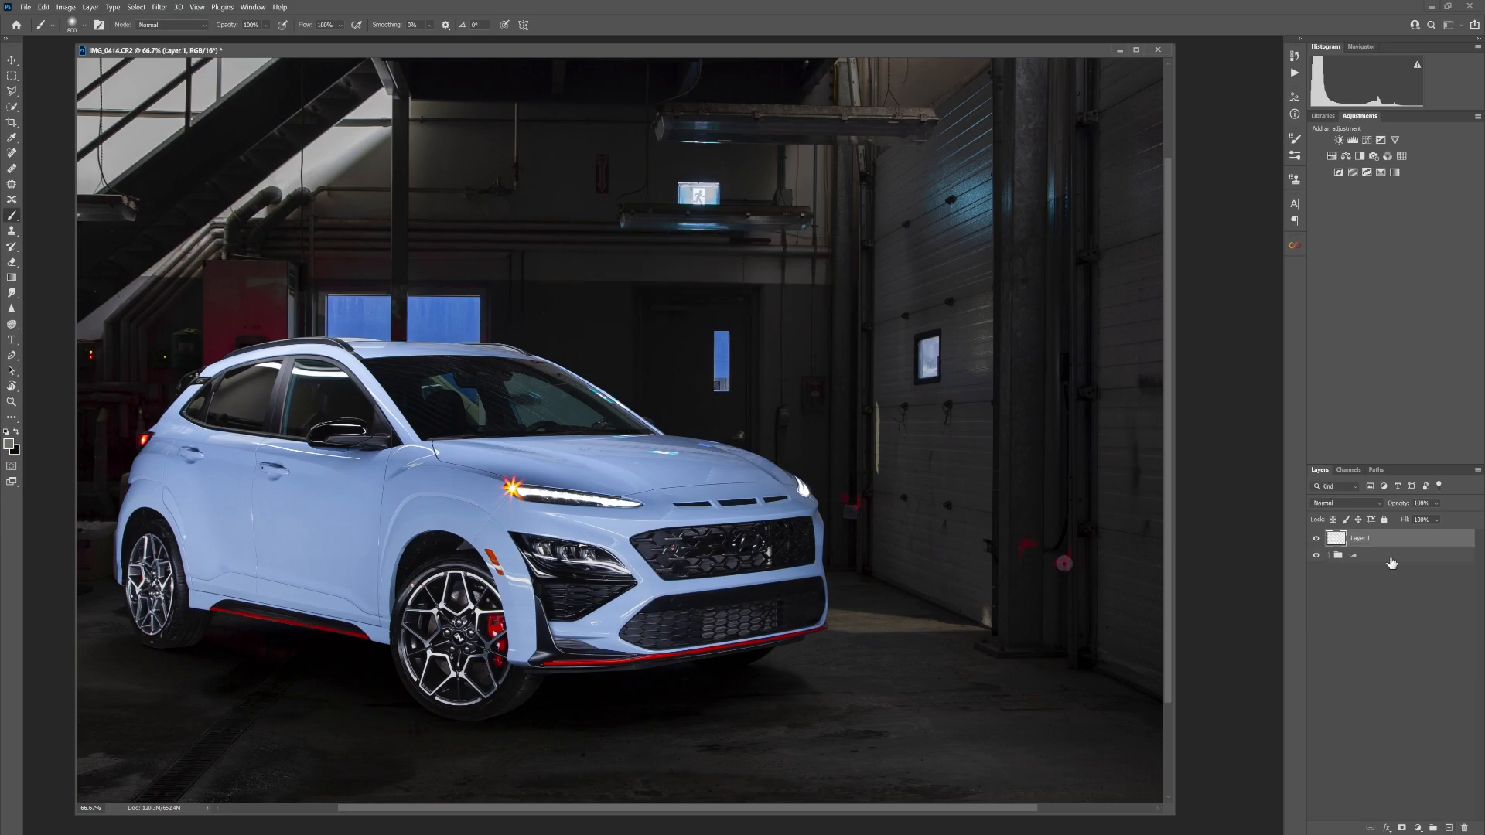
double_click(1360, 539)
text(deanup)
key(Return)
Retouch blemishes around the front wheel arch and rear wheel with the Spot Healing Brush and Clone Stamp
key(j)
drag(348, 560, 604, 507)
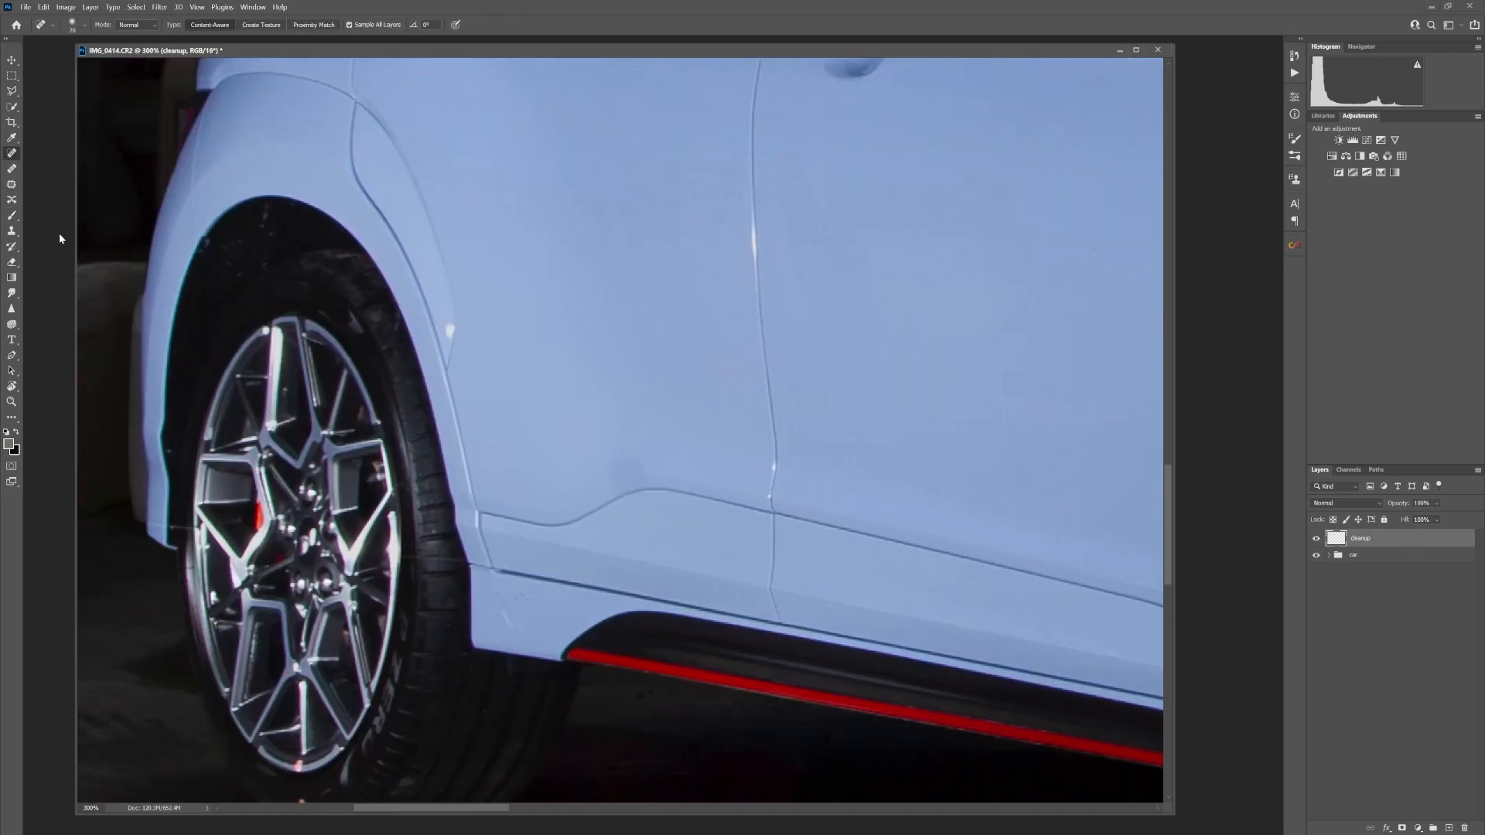
key(s)
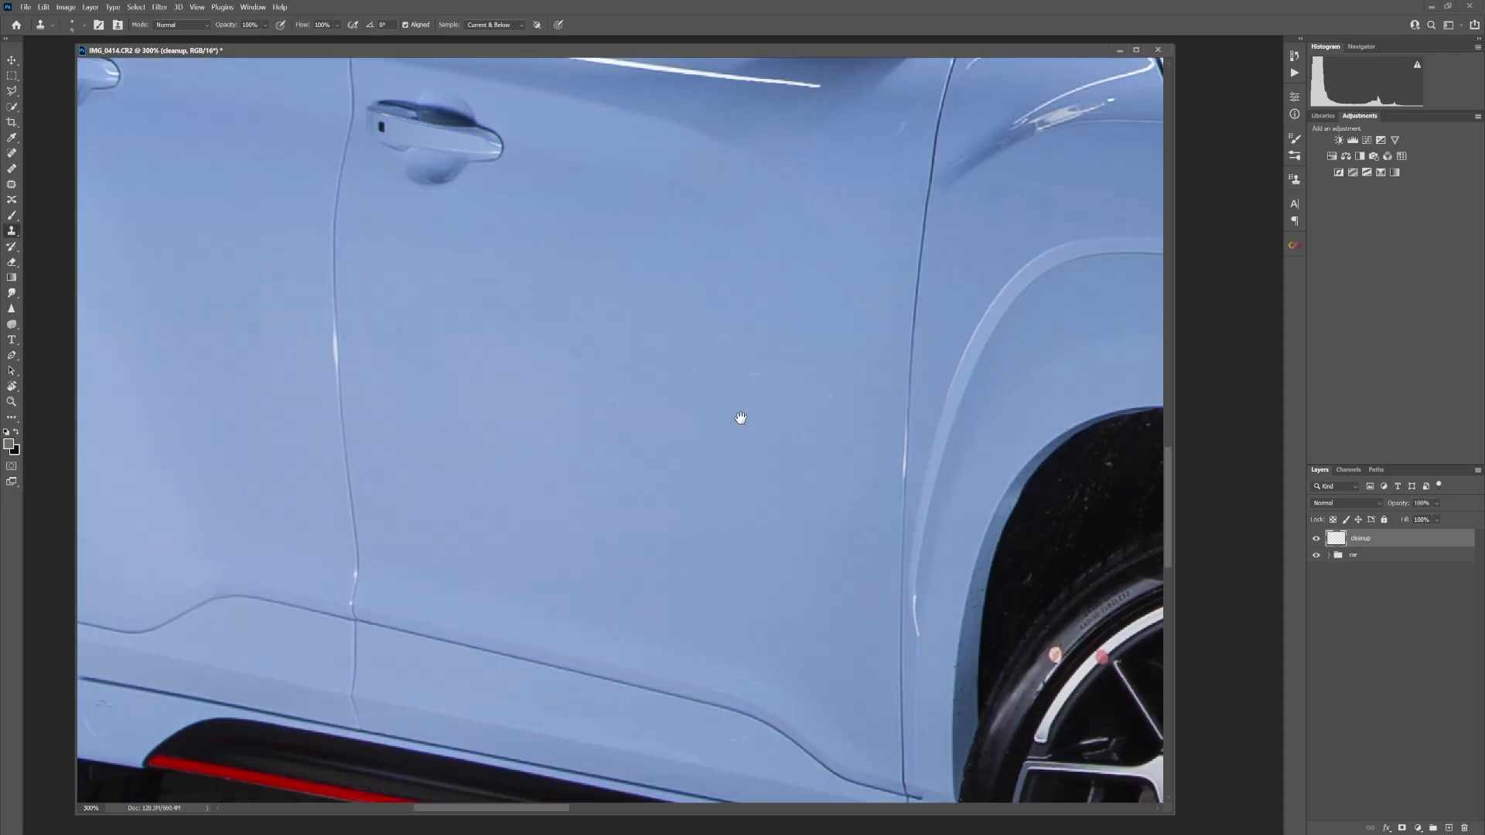
click(826, 436)
drag(678, 355, 750, 529)
Heal the marks and specks on the car's doors and body panels with the Spot Healing Brush
drag(941, 351, 979, 323)
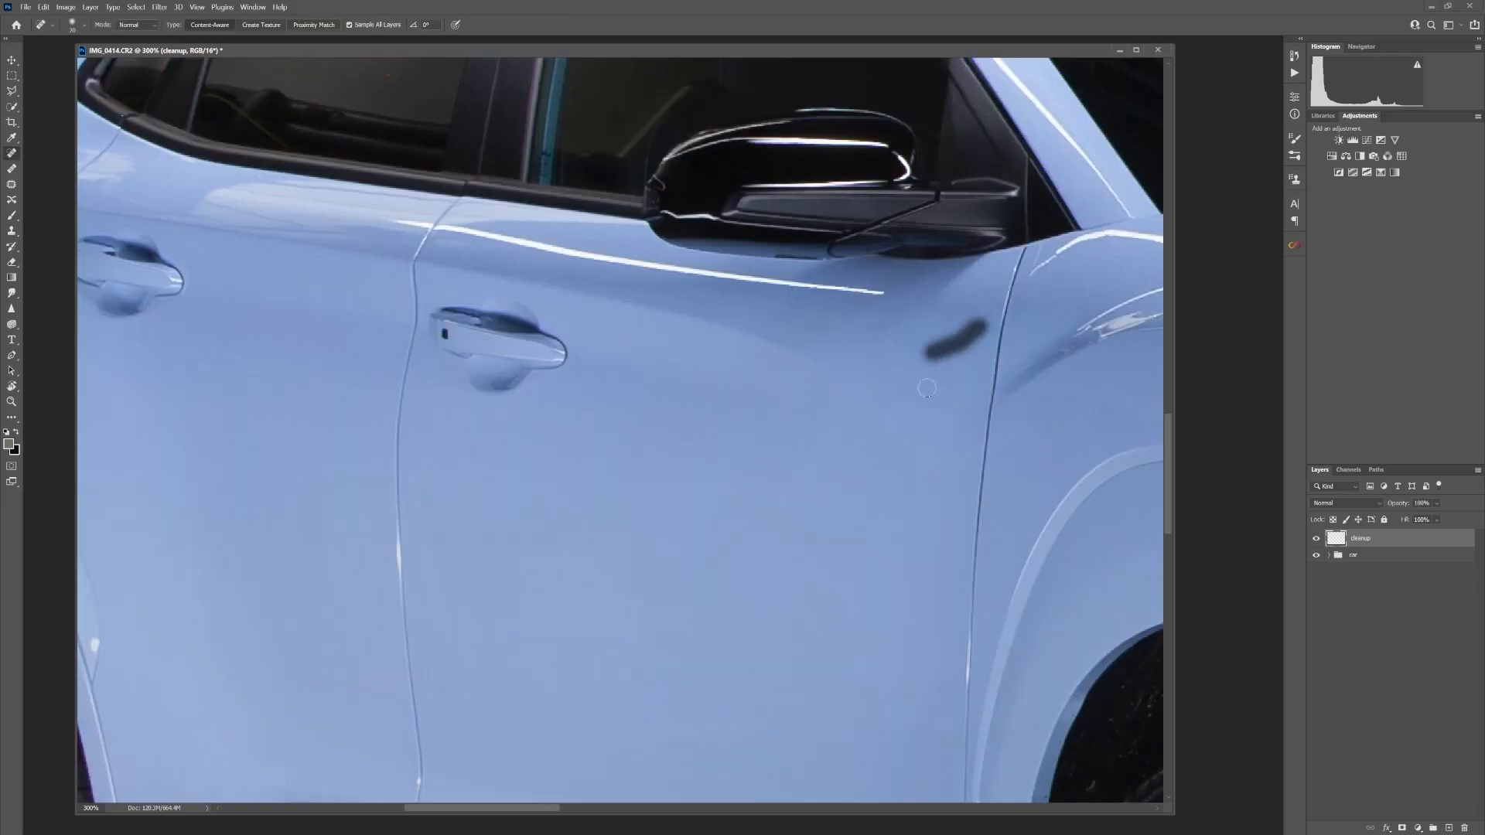
drag(657, 285, 889, 560)
drag(620, 338, 364, 457)
drag(1029, 468, 542, 464)
mouse_move(1137, 464)
mouse_down()
mouse_move(829, 460)
mouse_move(657, 86)
mouse_up()
mouse_move(1021, 774)
mouse_down()
mouse_move(842, 415)
mouse_move(433, 409)
mouse_up()
drag(967, 418, 497, 417)
Heal small specks along the front bumper and lower grille with a smaller Spot Healing Brush
key(bracketleft)
key(bracketleft)
key(bracketleft)
drag(502, 515, 775, 382)
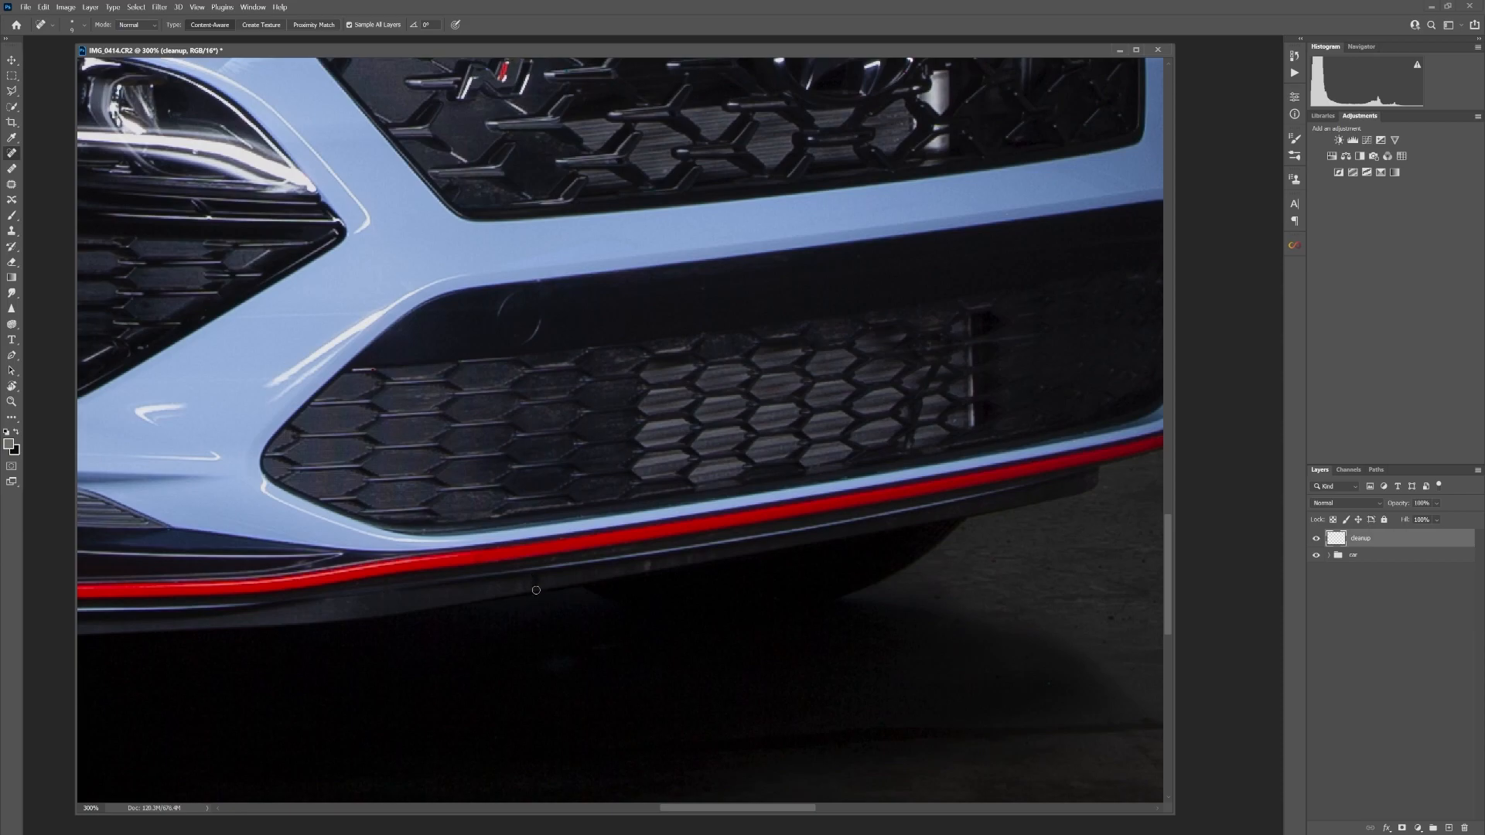
drag(536, 581, 1130, 563)
Clone out the remaining marks around the front bumper, front wheel and side skirt
key(s)
mouse_move(477, 242)
mouse_down()
mouse_move(693, 656)
mouse_move(1122, 781)
mouse_up()
mouse_move(108, 506)
mouse_down()
mouse_move(1094, 724)
mouse_move(592, 265)
mouse_up()
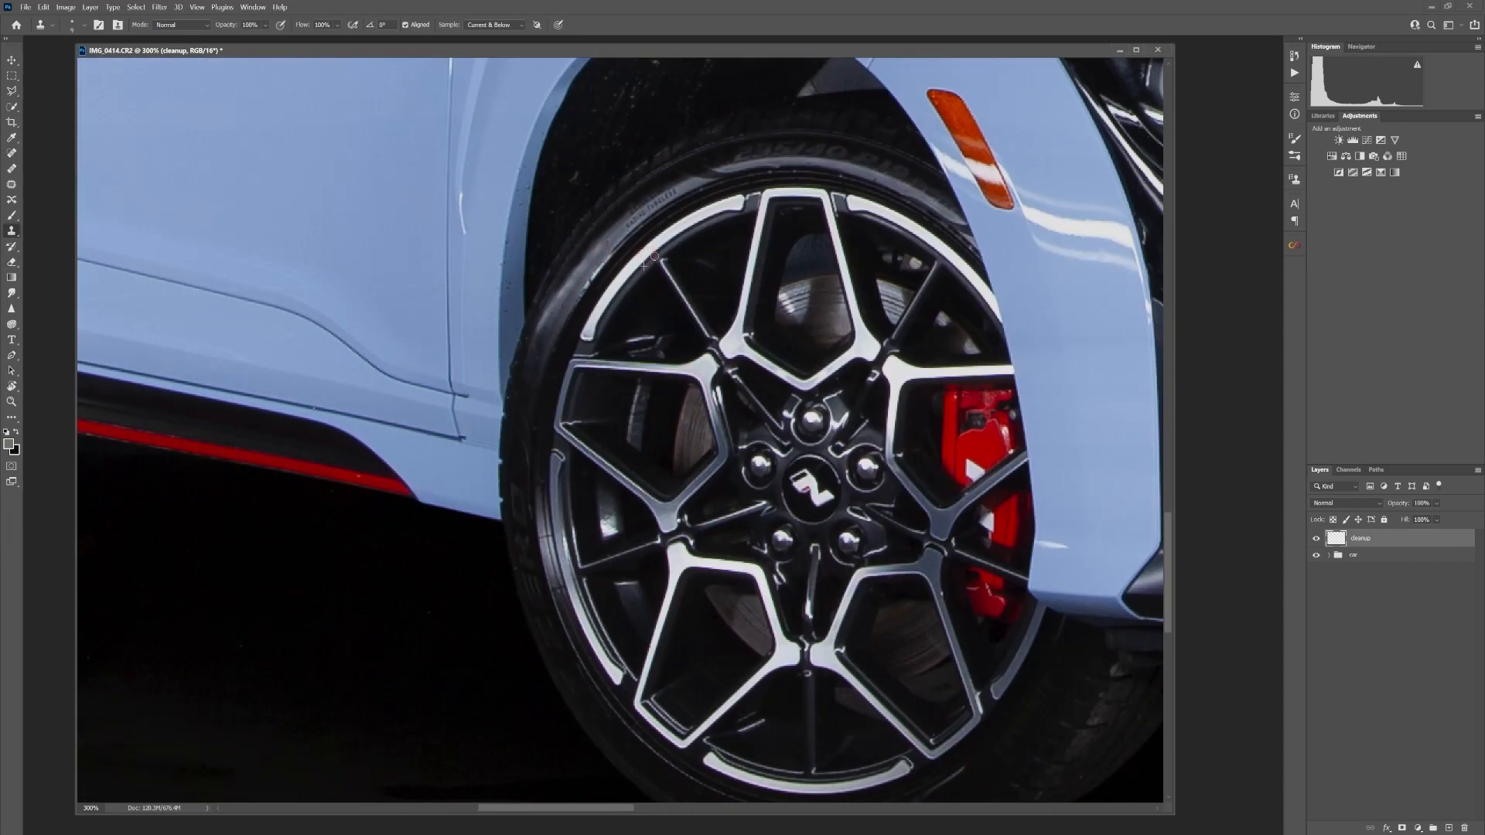
drag(1041, 544, 1066, 546)
drag(201, 400, 694, 466)
Trace the bottom edge of the rear wheel's rim with a pen path and convert it into a selection
click(12, 356)
click(549, 619)
click(593, 619)
right_click(557, 624)
click(596, 398)
key(Return)
Retouch the selected bottom edge of the rear wheel's rim with a colour sampled from the front wheel, and deselect
click(11, 216)
alt+click(597, 613)
key(ctrl+minus)
key(ctrl+minus)
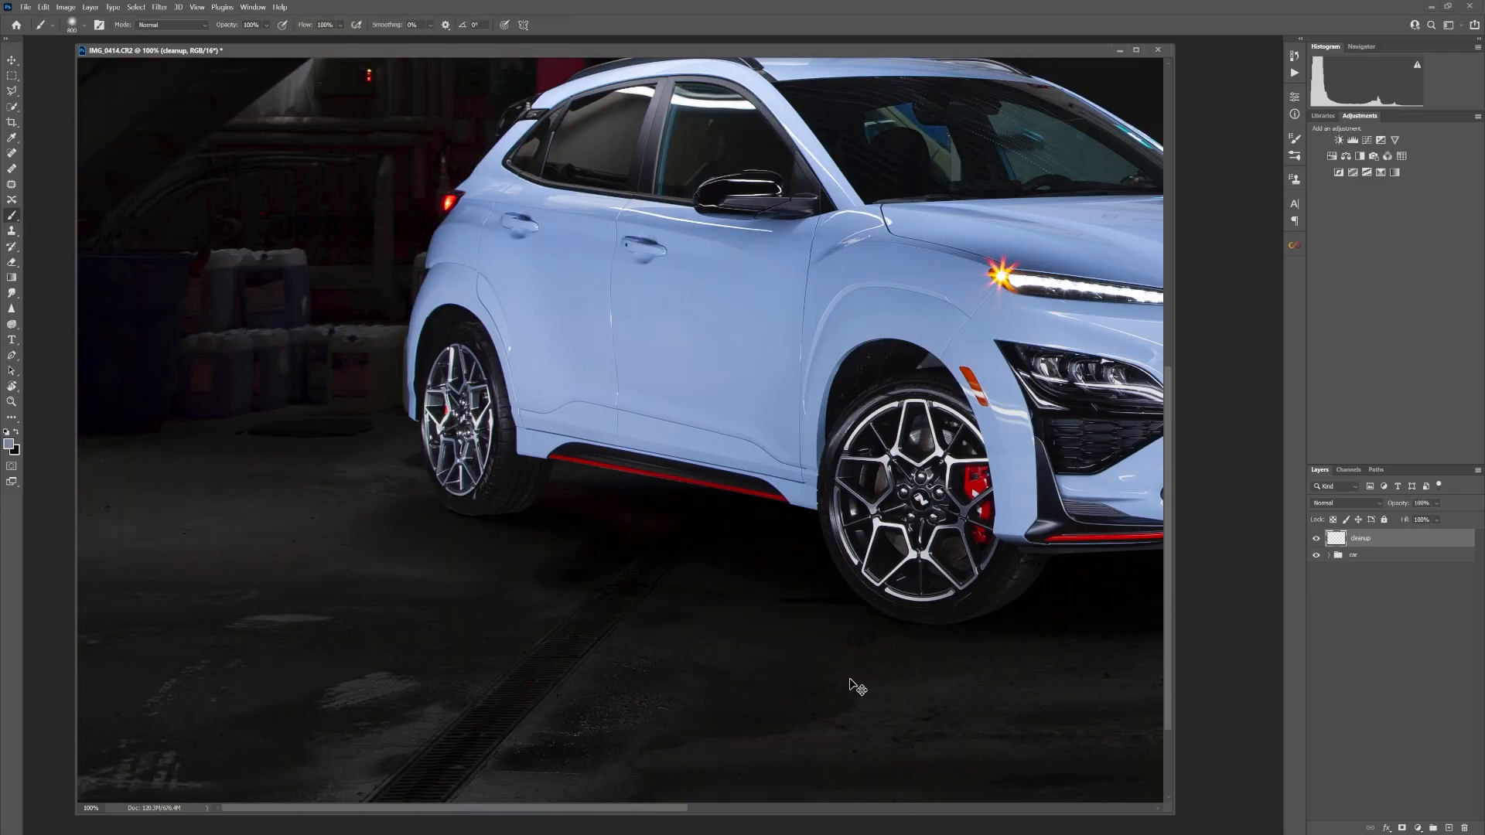
key(ctrl+plus)
key(ctrl+plus)
key(ctrl+plus)
click(11, 231)
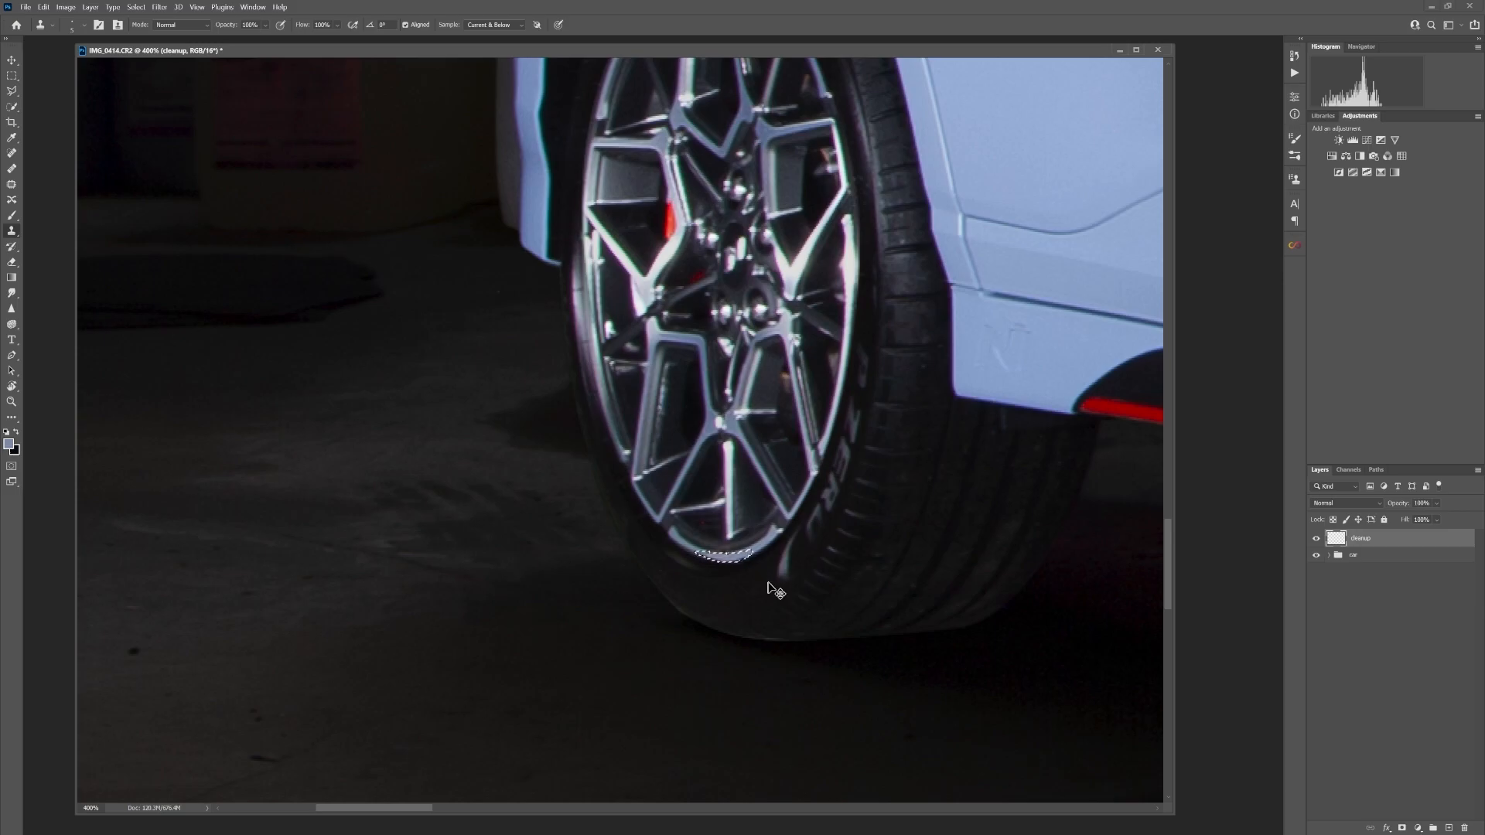
key(ctrl+d)
Heal a remaining speck on the car with the Spot Healing Brush and check the bodywork up to the hood
drag(851, 256, 375, 676)
key(j)
click(453, 405)
mouse_move(1082, 136)
mouse_down()
mouse_move(1057, 148)
mouse_move(568, 761)
mouse_up()
drag(1083, 310, 305, 232)
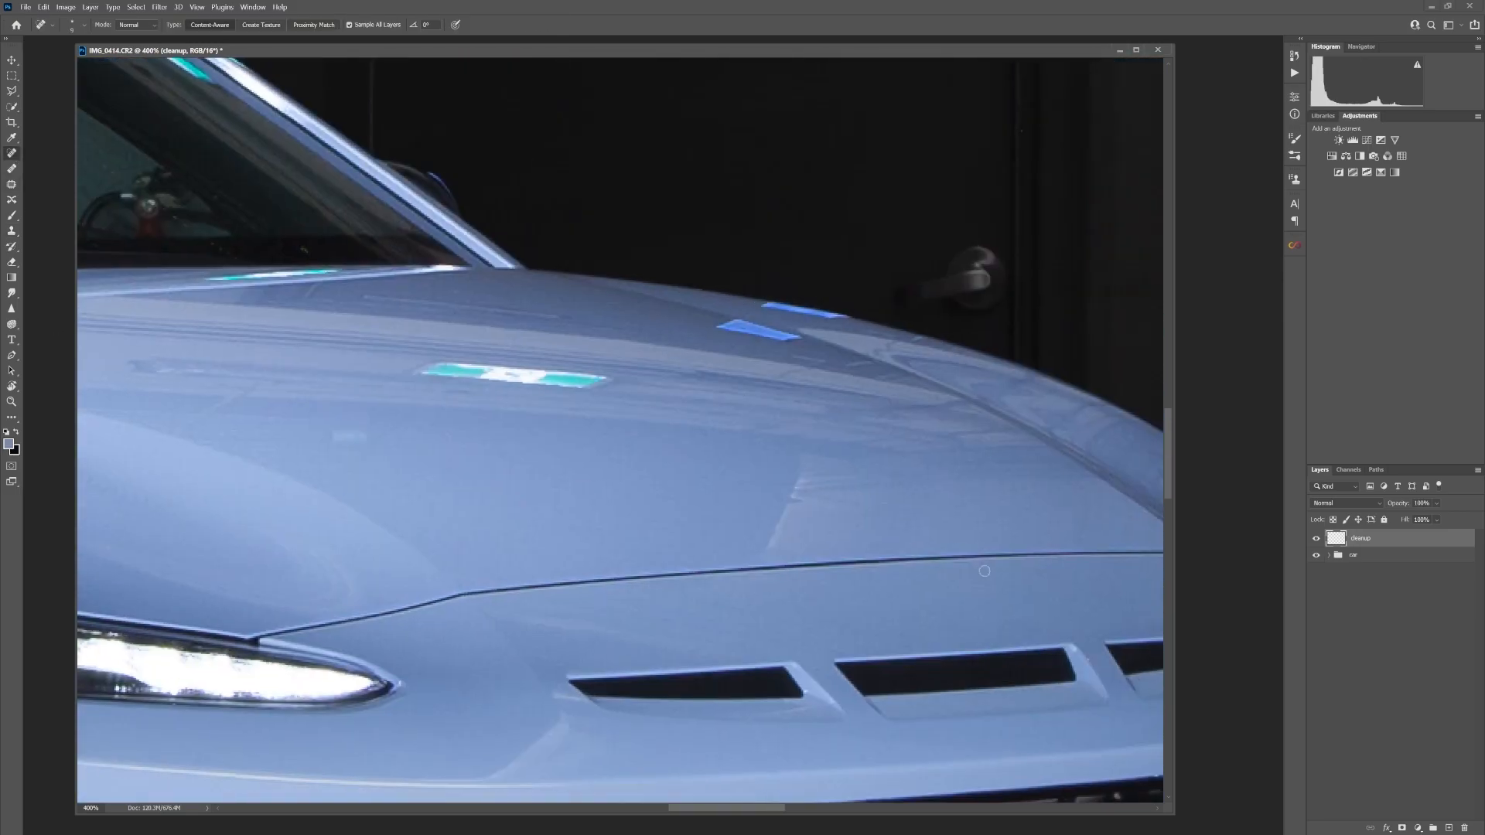
key(ctrl+minus)
key(ctrl+minus)
key(ctrl+minus)
key(ctrl+minus)
key(ctrl+minus)
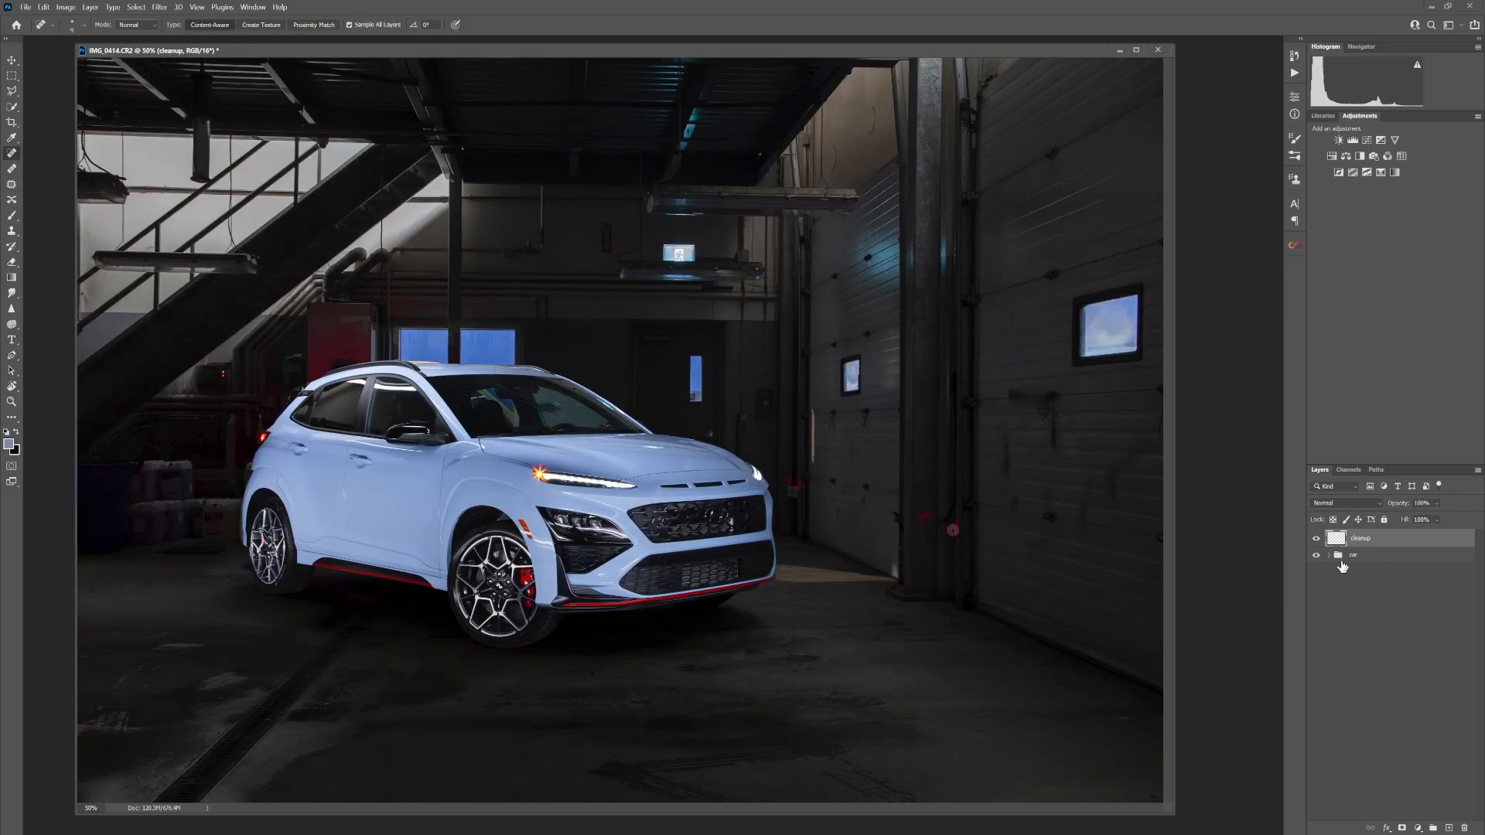
Expand the car group and compare the image with the side layer hidden and shown
click(1328, 555)
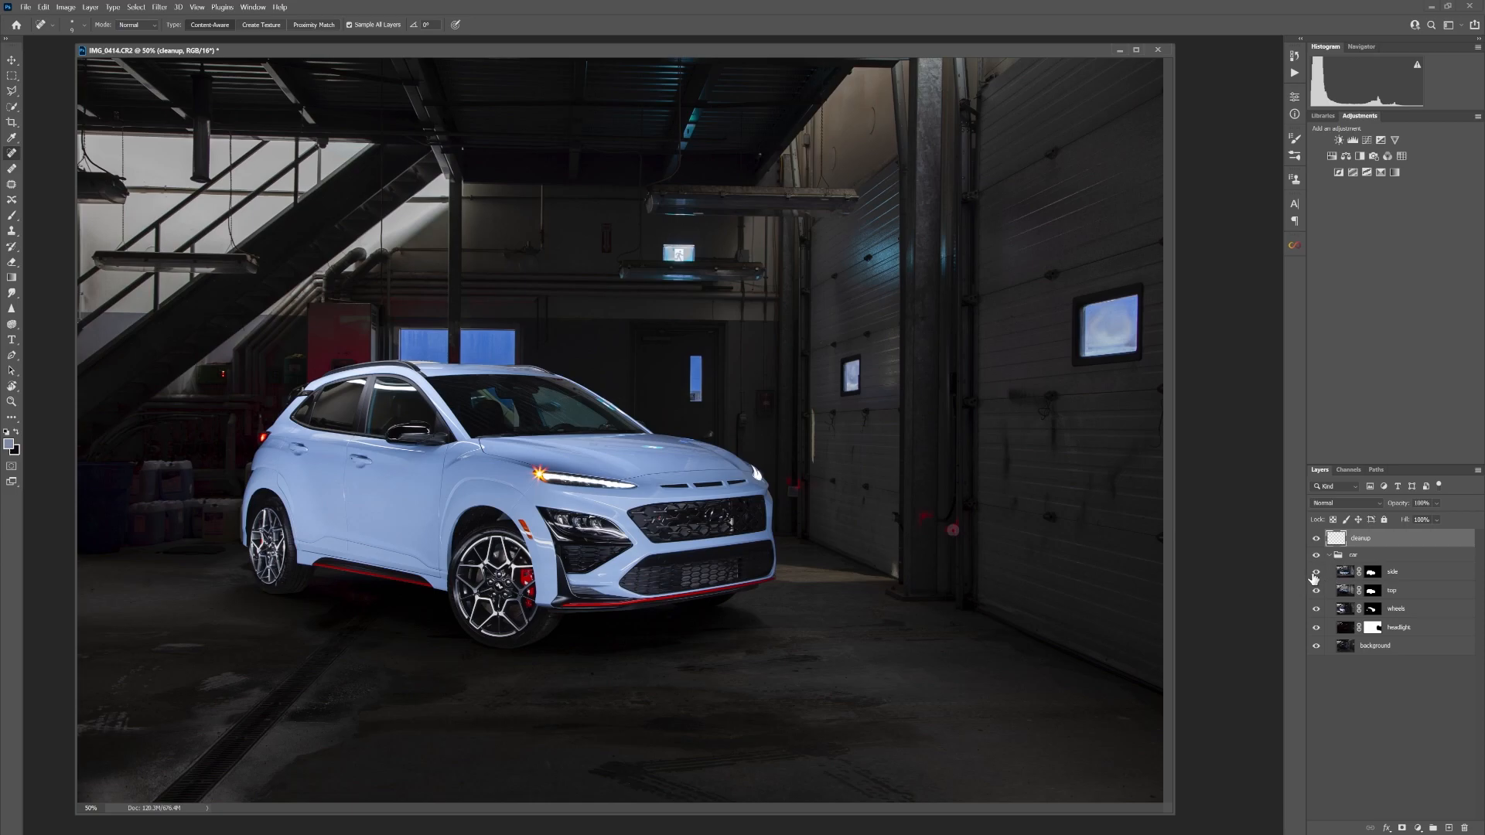
click(1317, 575)
click(1317, 575)
click(1317, 575)
click(1317, 574)
Touch up the side layer's mask around the front wheel, first with black and then with white using an enlarged soft brush
click(1372, 574)
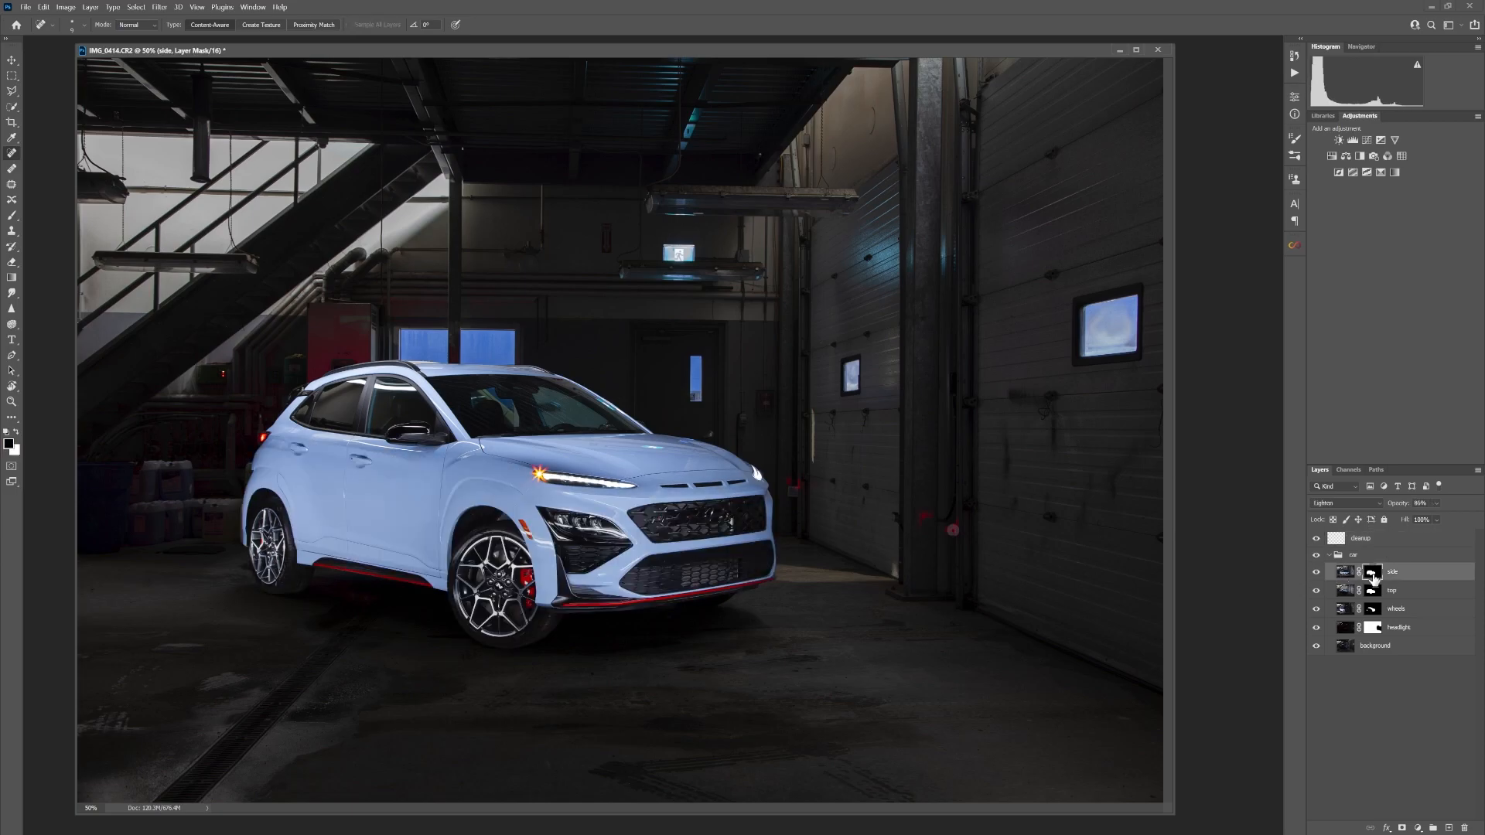
click(12, 215)
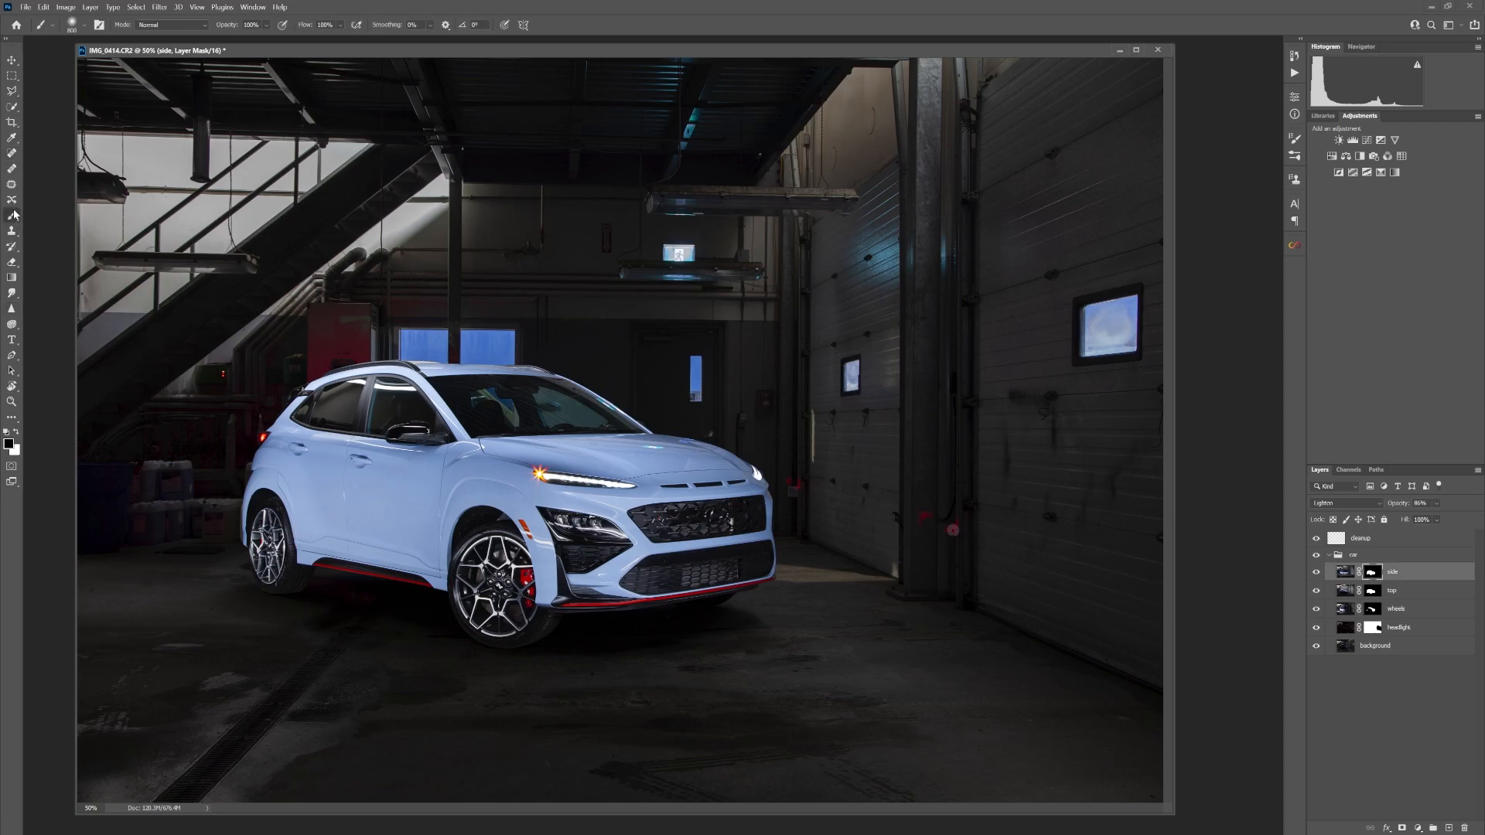
click(531, 636)
click(16, 433)
key(bracketright)
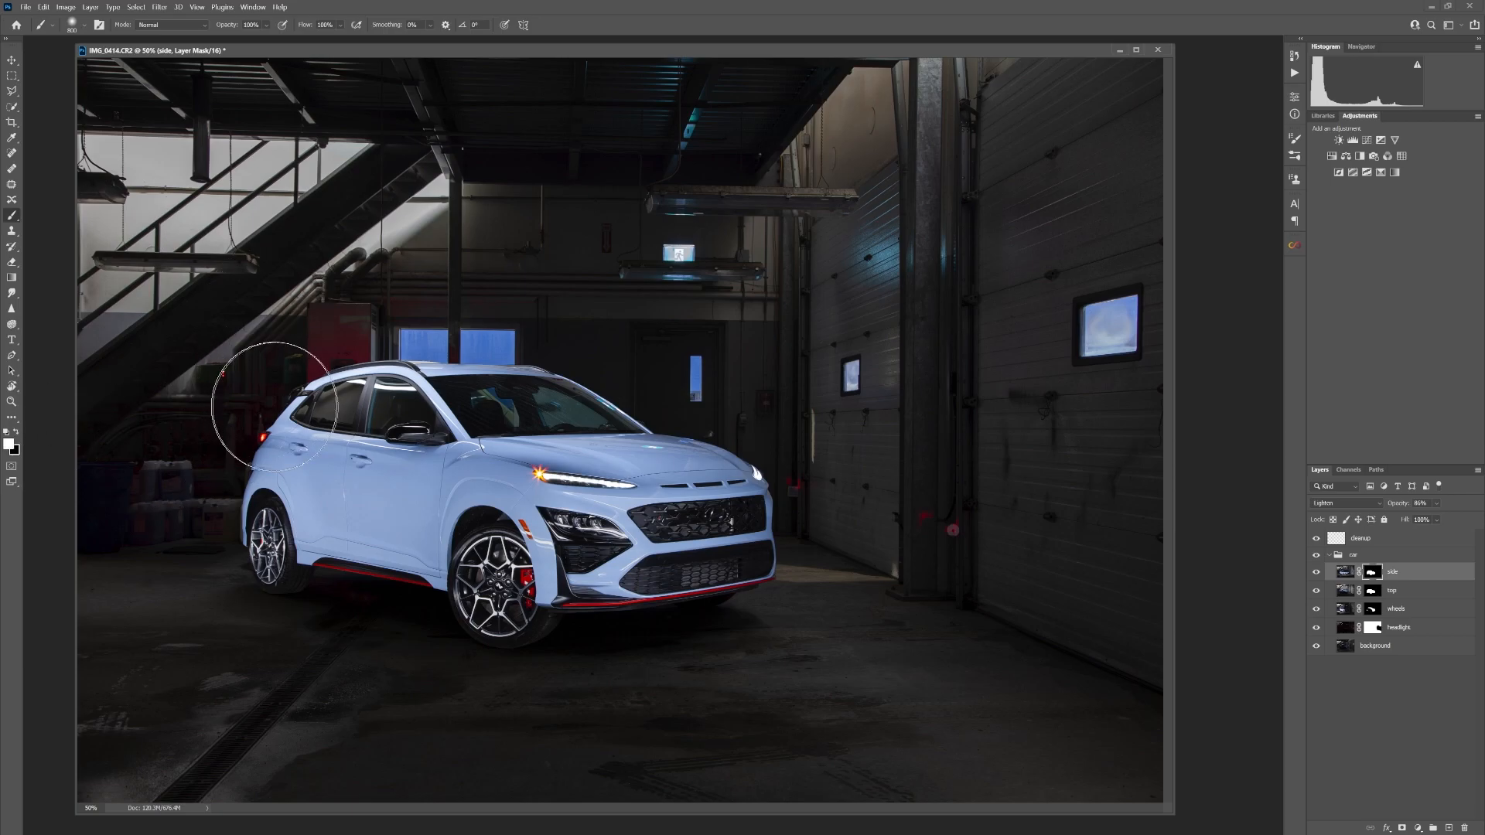
key(bracketright)
key(bracketright)
key(bracketright)
key(bracketright)
key(bracketright)
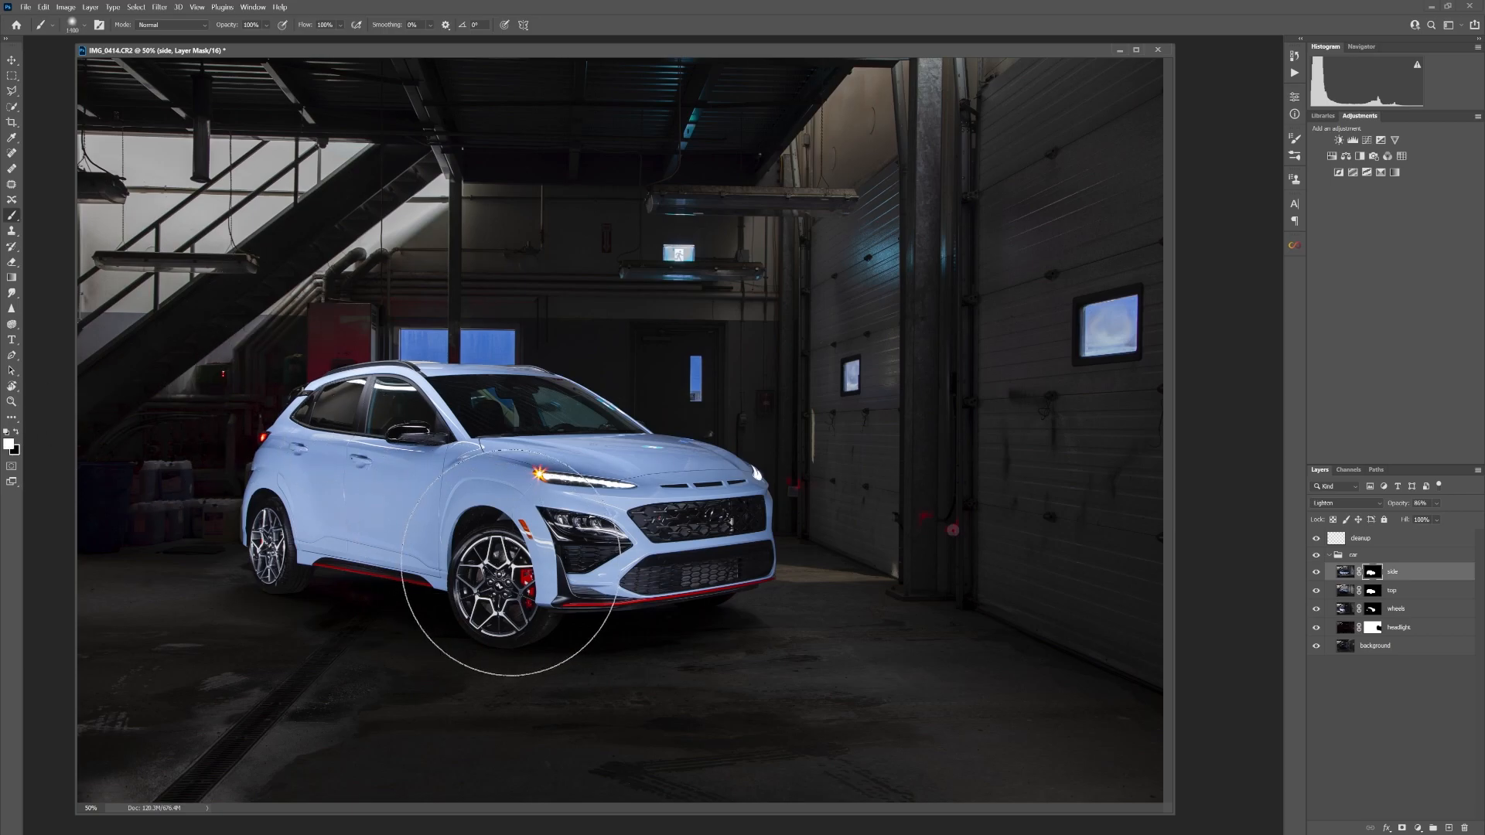
drag(506, 569, 573, 557)
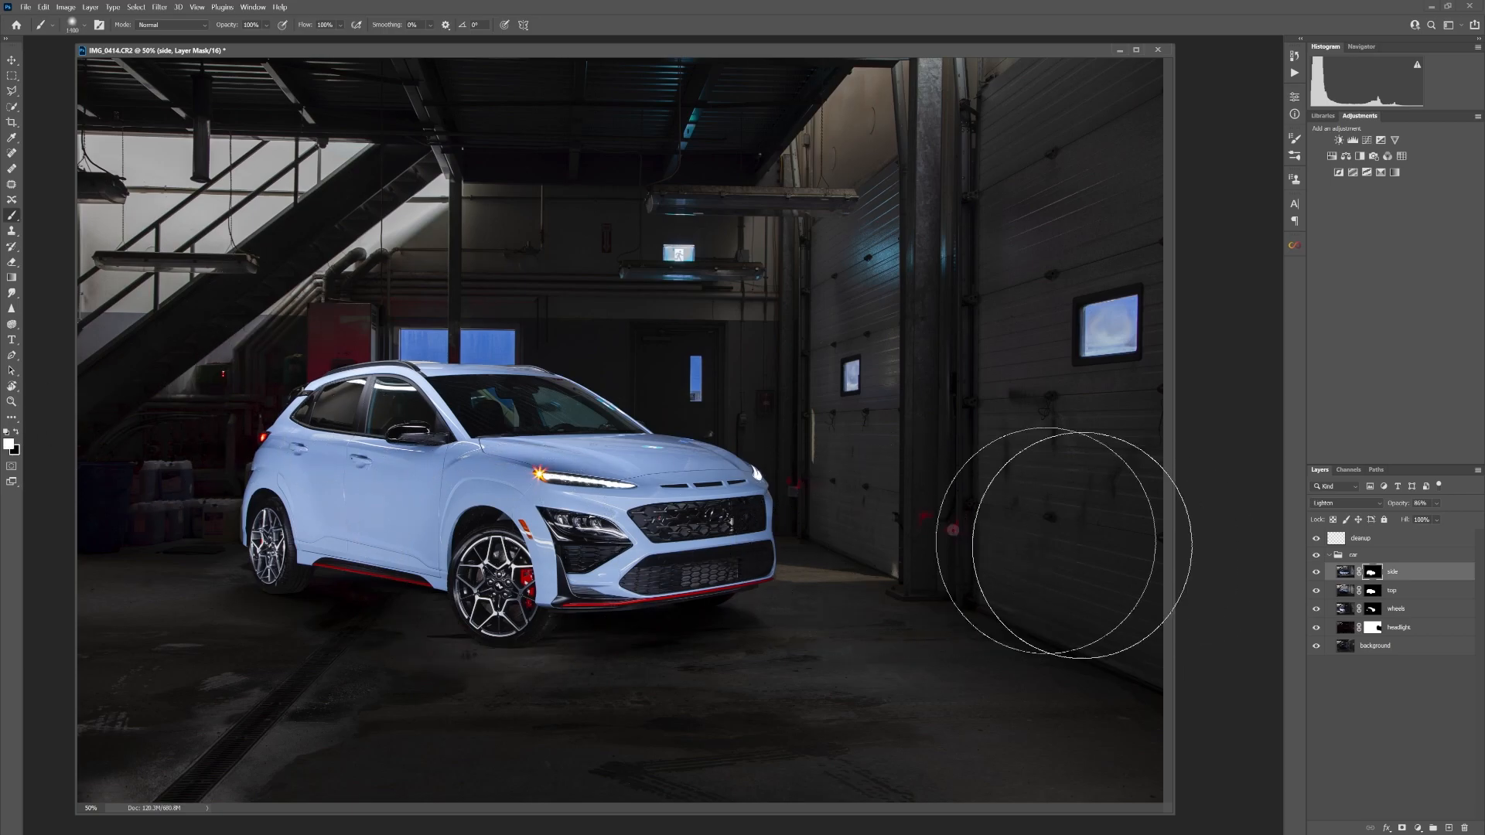
Paint white on the side layer's mask near the rear wheel and lower front bumper with a smaller soft brush
key(bracketleft)
key(bracketleft)
key(bracketleft)
key(bracketleft)
key(bracketleft)
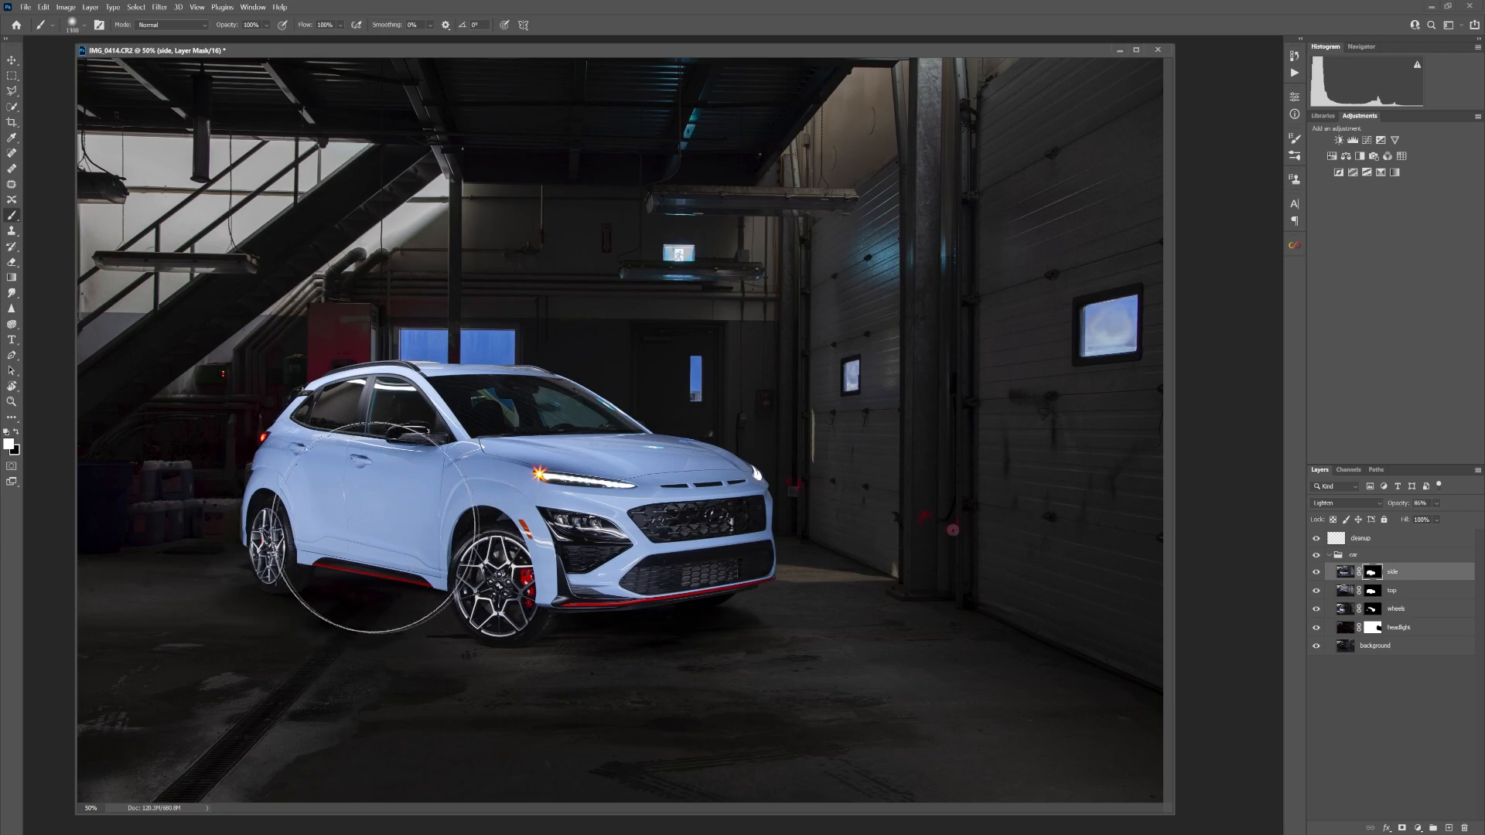
click(293, 550)
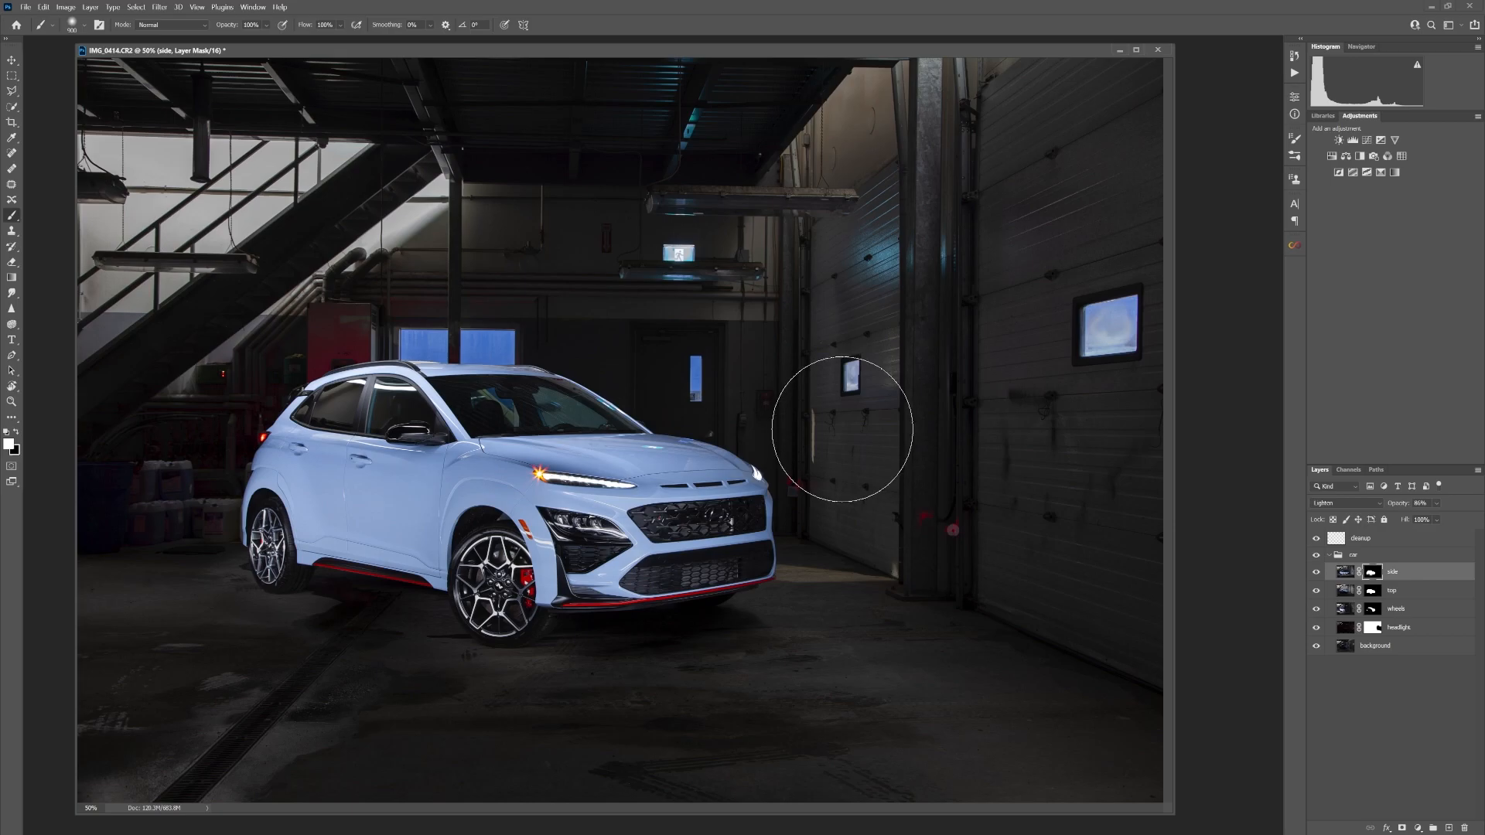
click(699, 560)
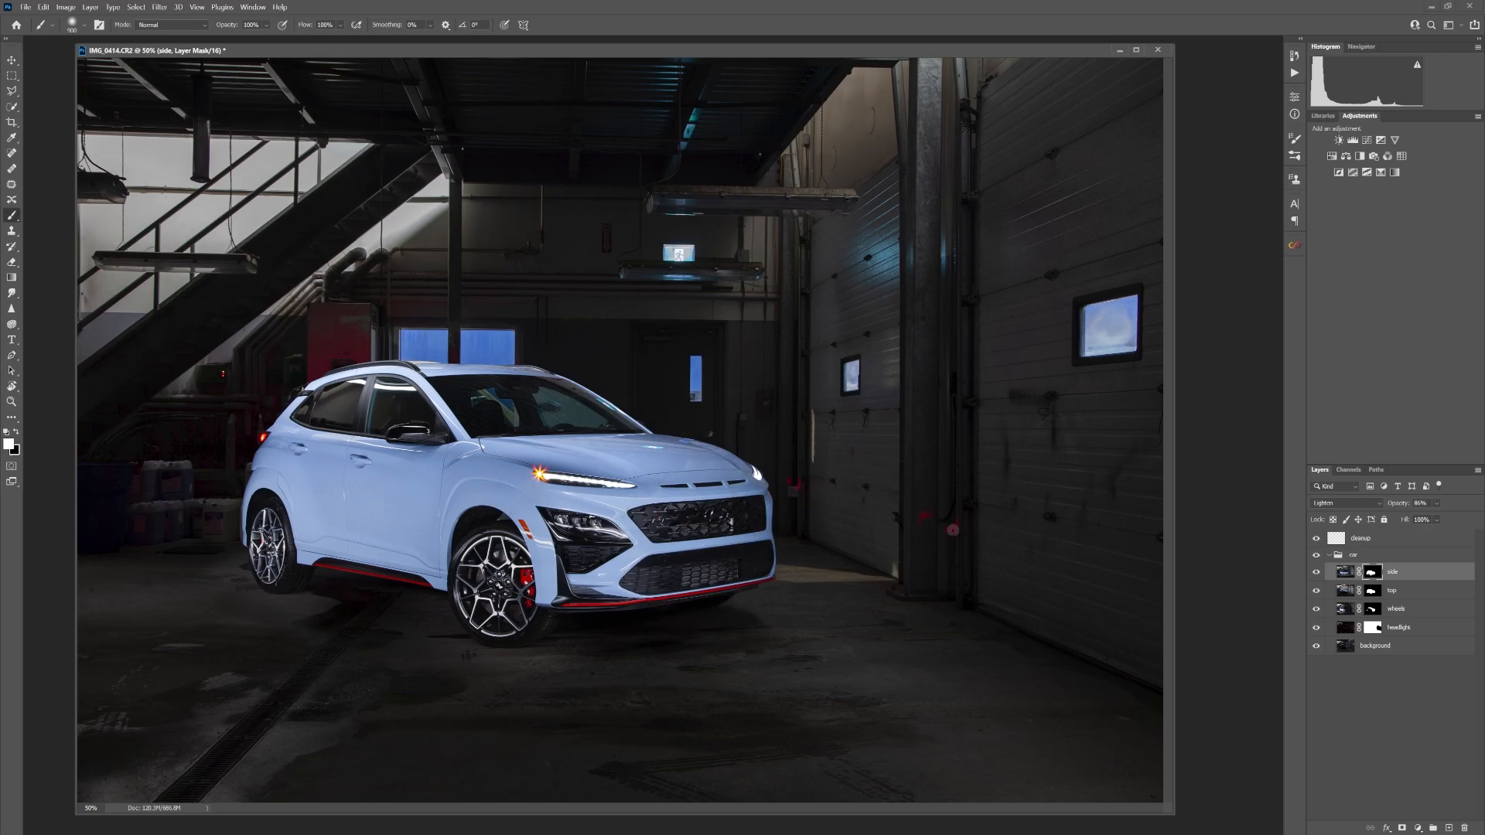
key(ctrl+minus)
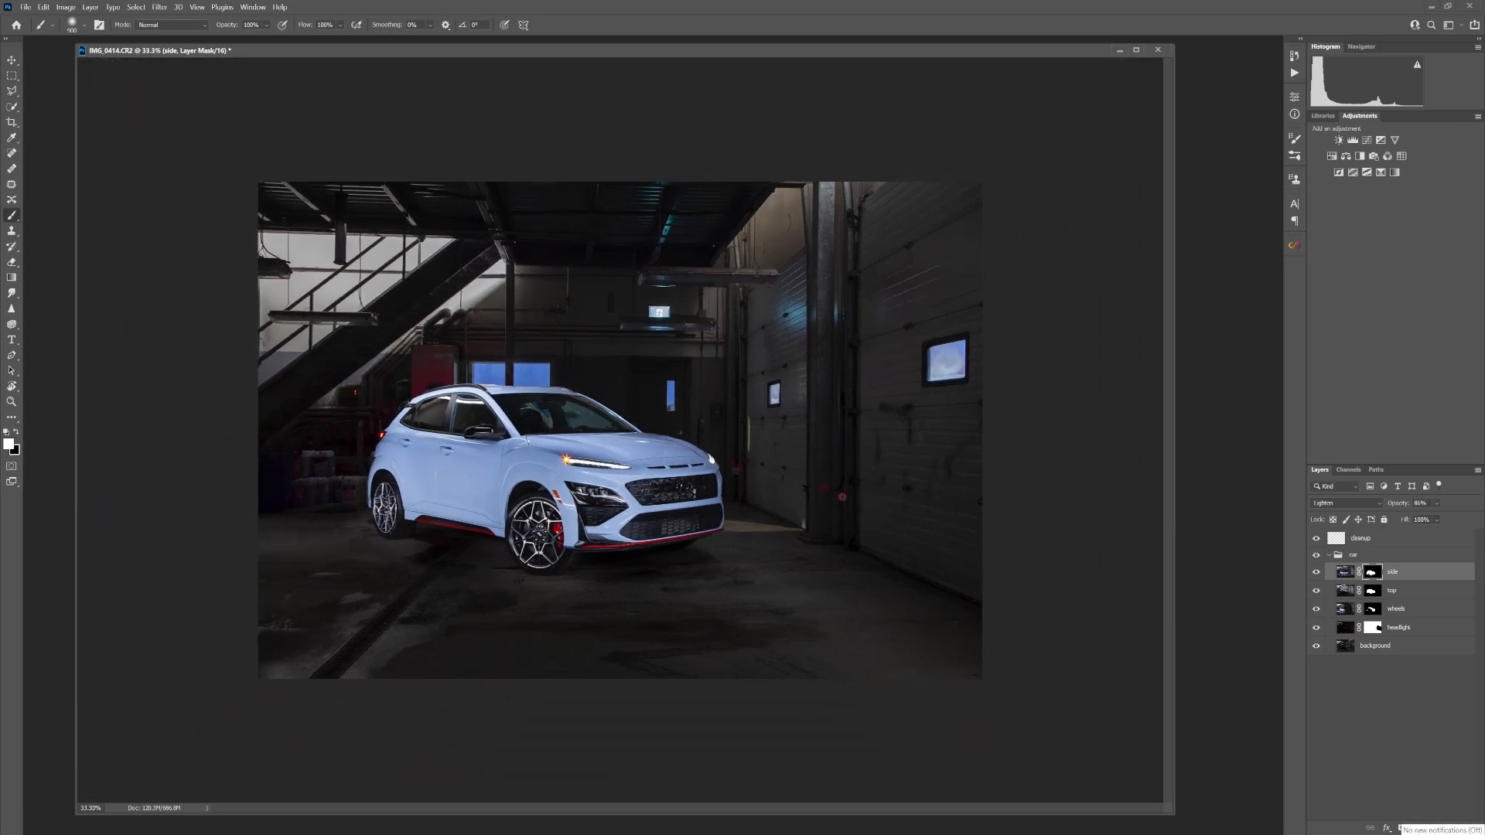
key(ctrl+plus)
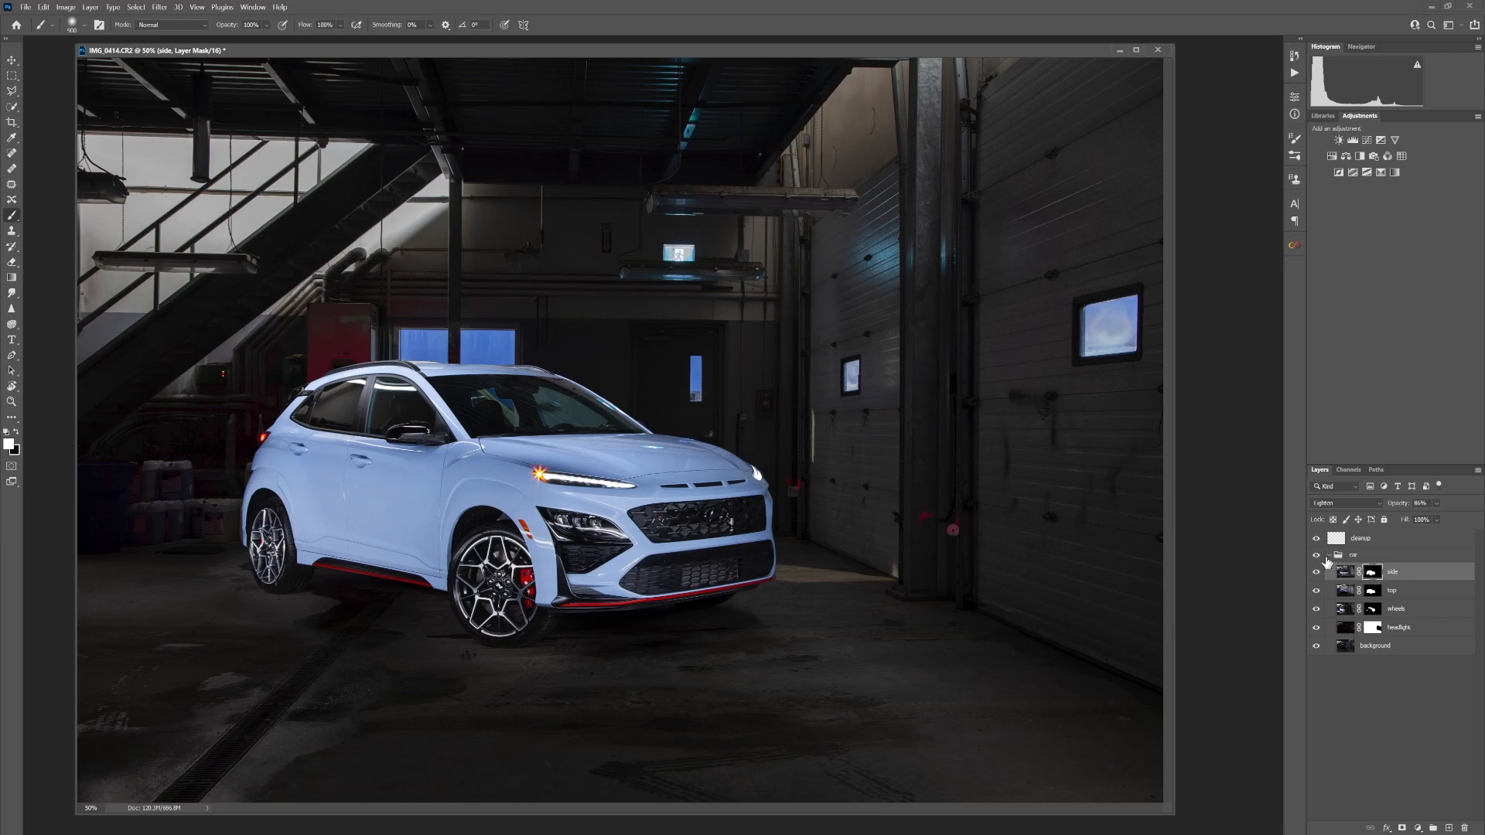
Collapse the car group and create a new layer named smoke above the cleanup layer
click(1328, 559)
click(1330, 556)
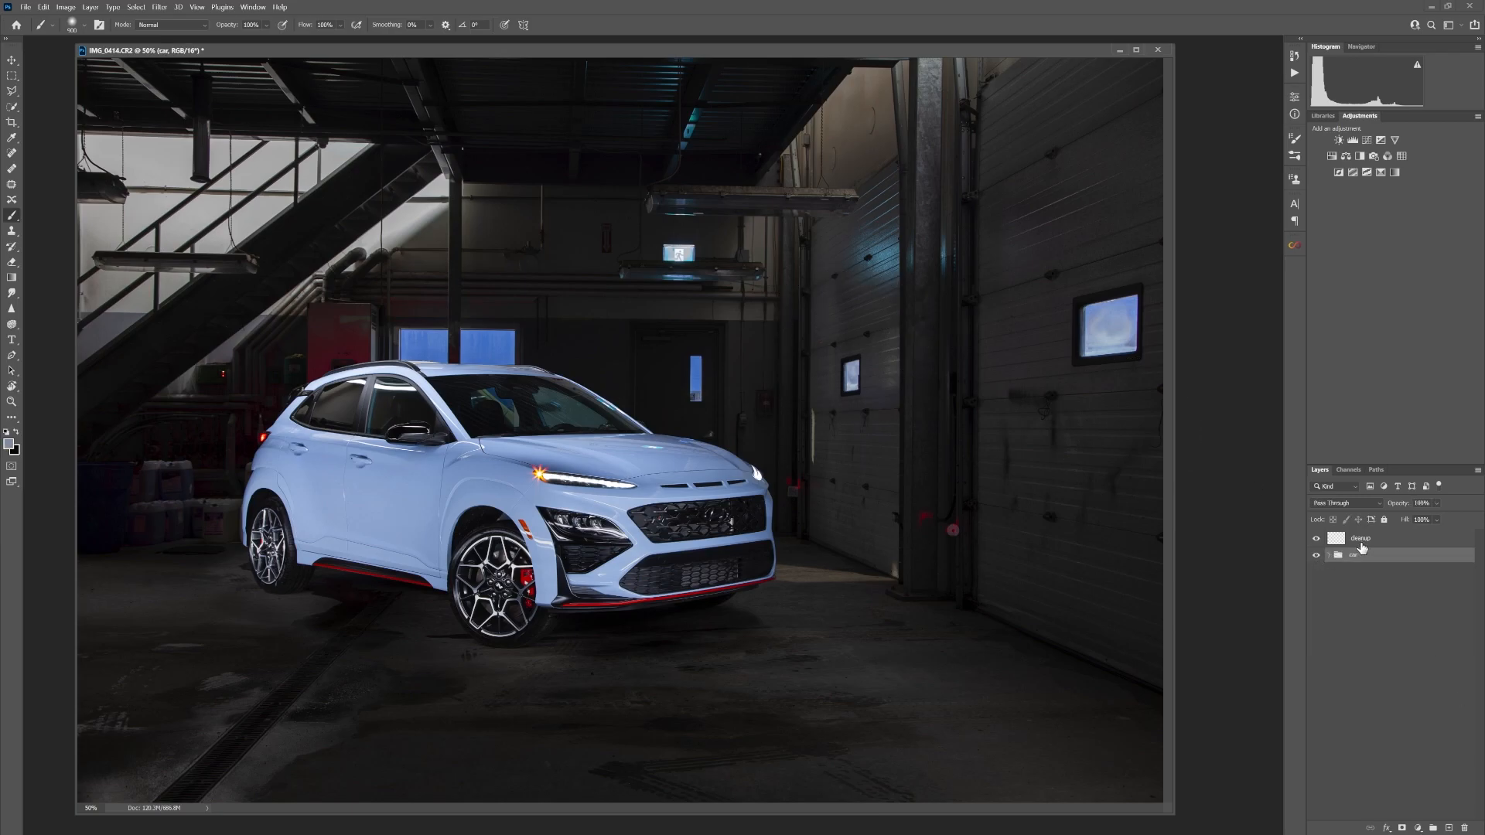
click(1366, 543)
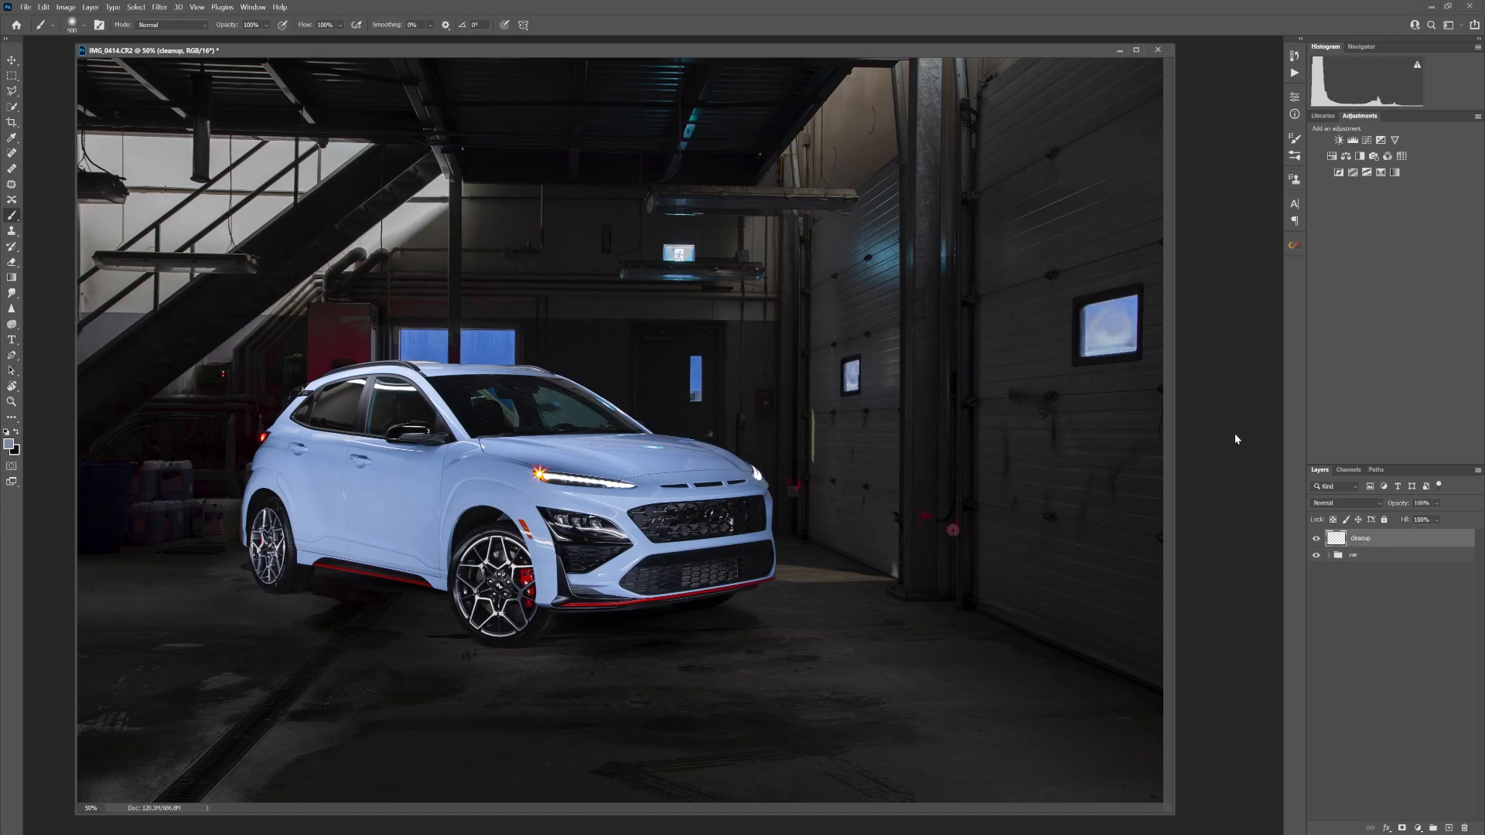
click(1449, 828)
text(smoke)
key(Return)
Choose a smoke-shaped brush and set the foreground colour to orange for painting on the smoke layer
click(85, 25)
click(63, 138)
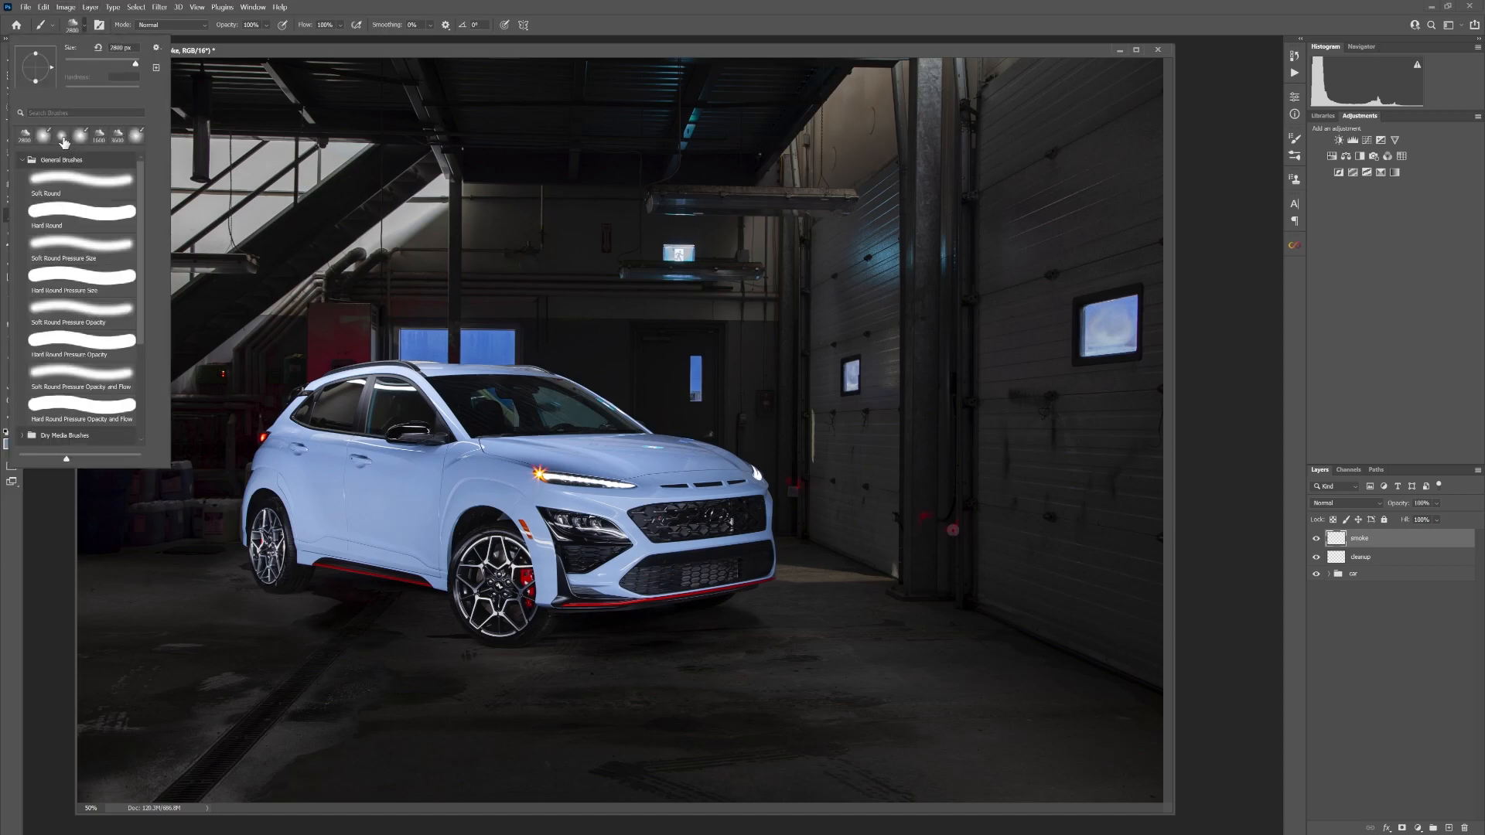
click(375, 54)
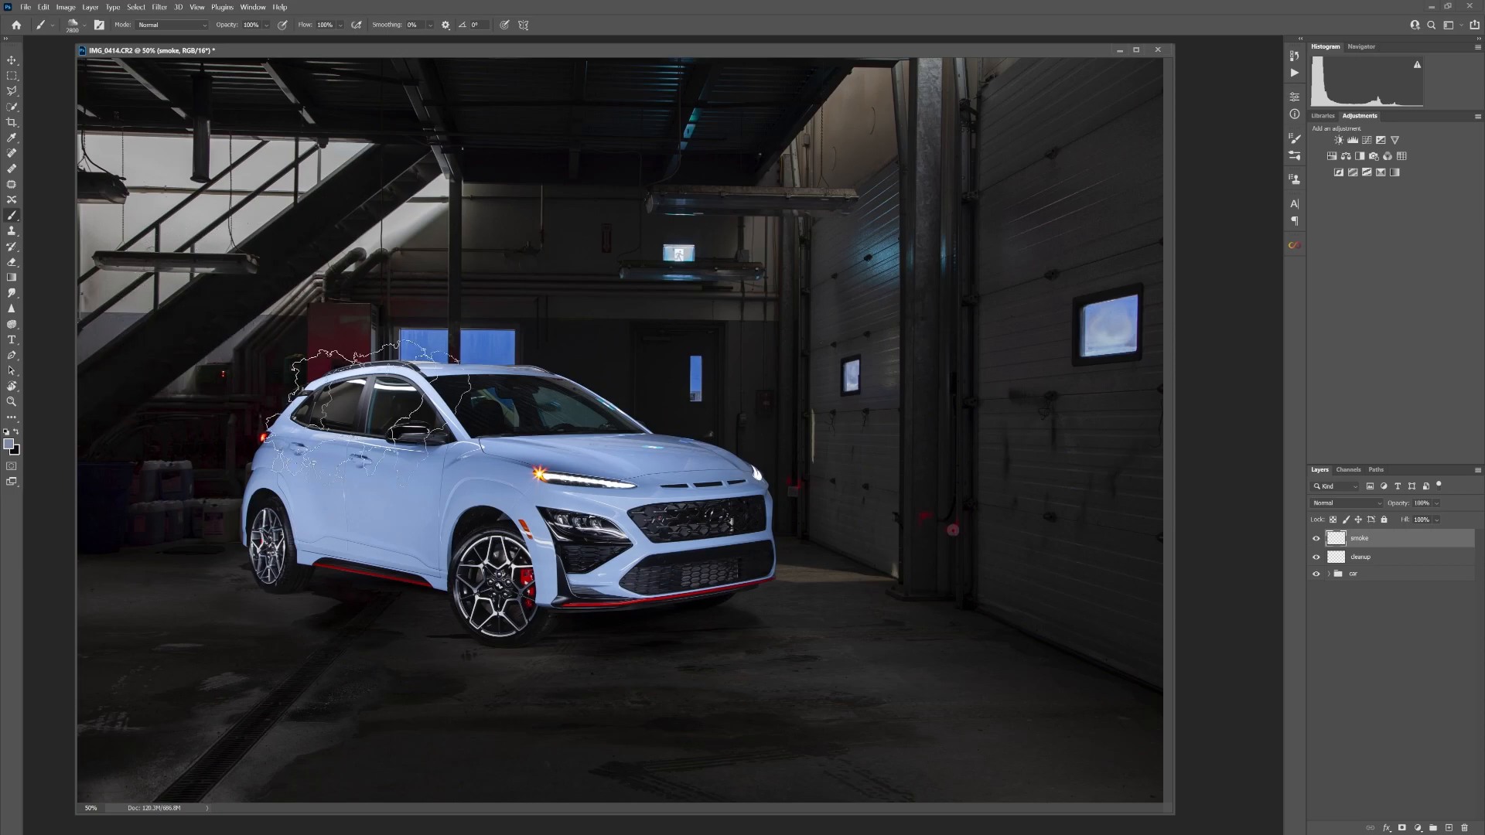
alt+click(268, 430)
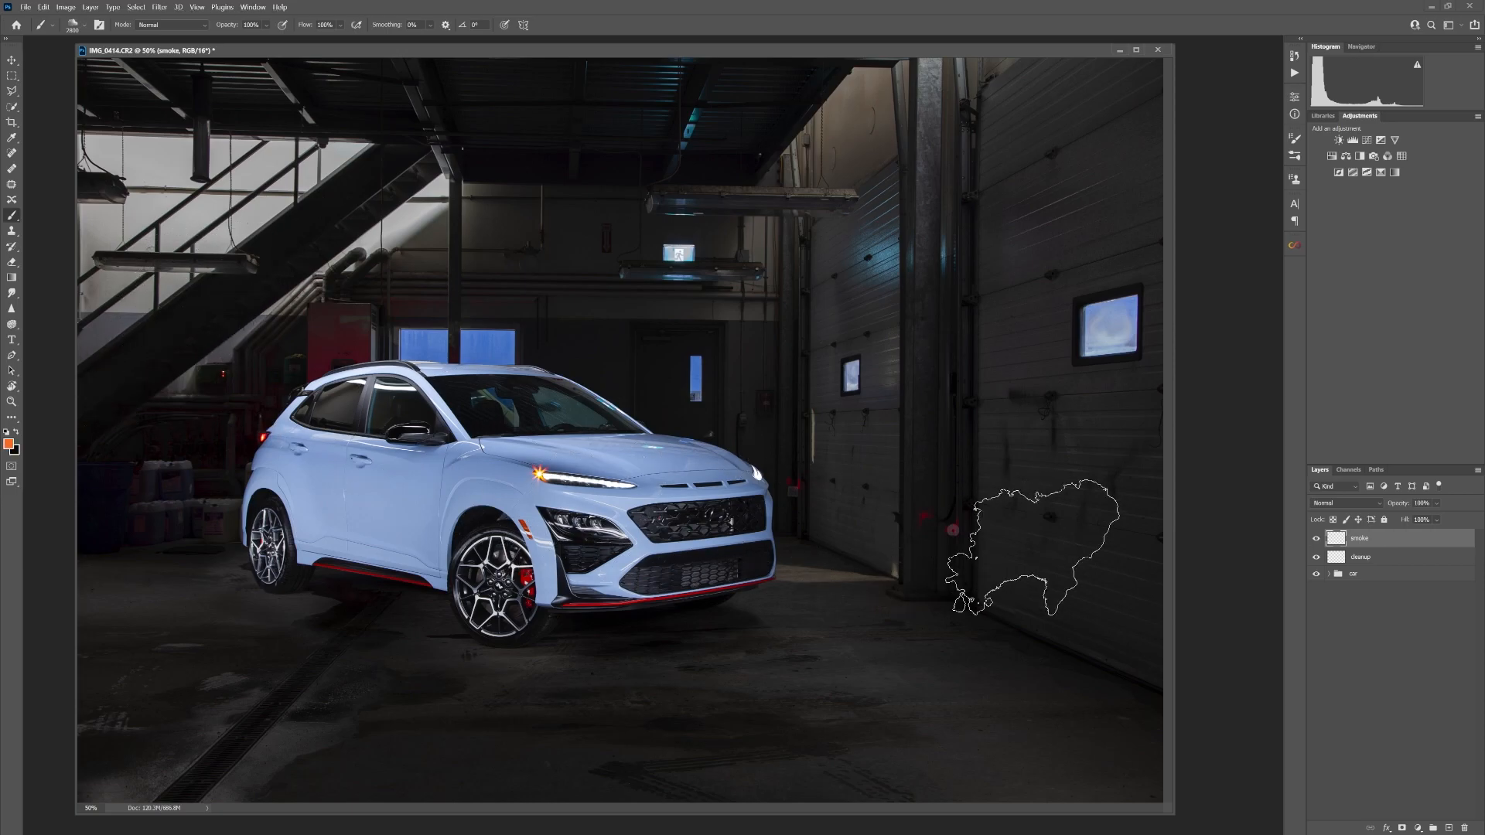
key(ctrl+minus)
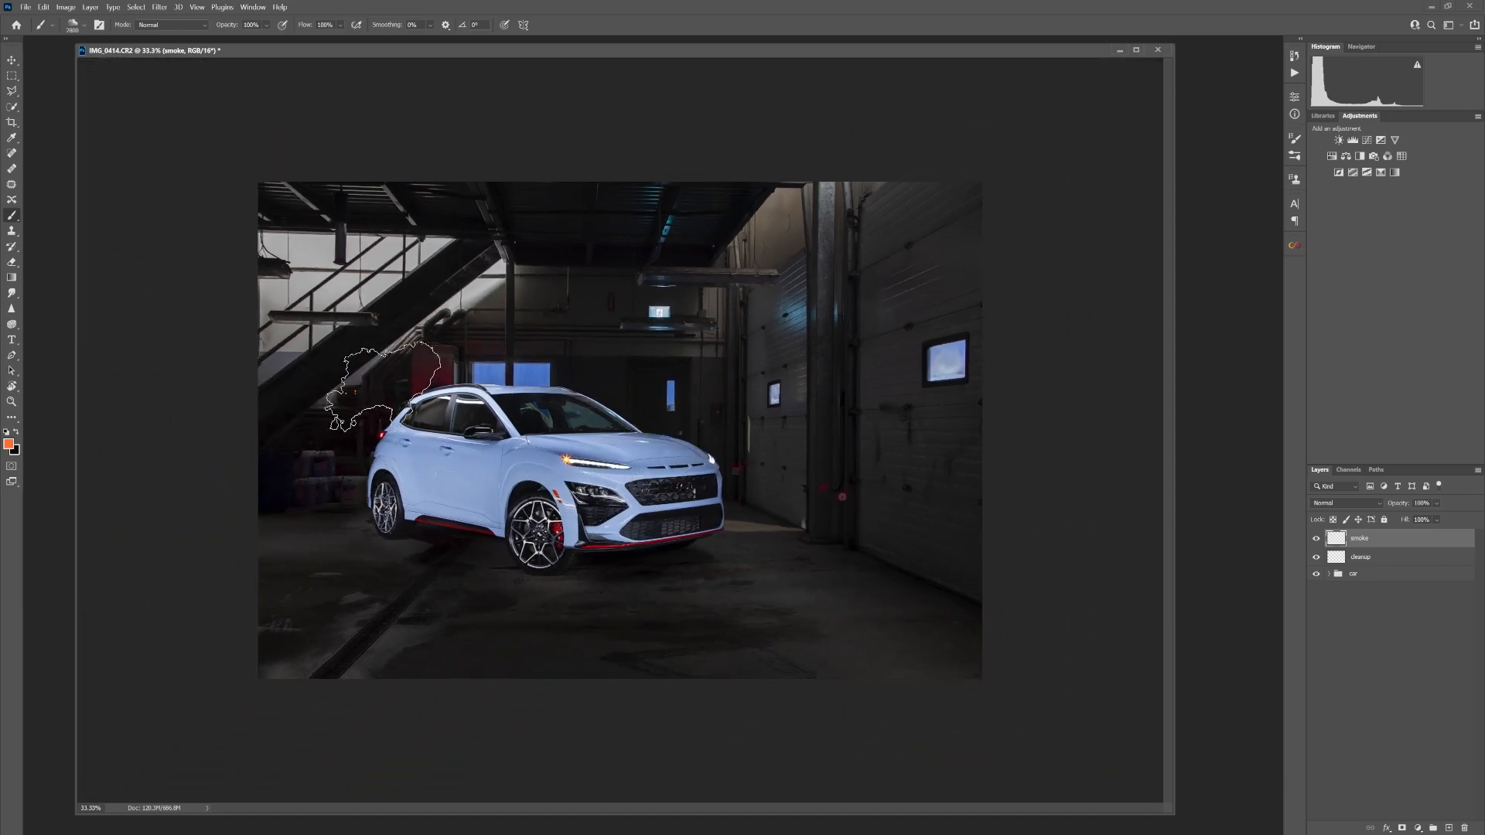
Stamp overlapping puffs of orange smoke behind the car's rear, out to the image's left edge and over the roof, undoing misplaced puffs
click(383, 386)
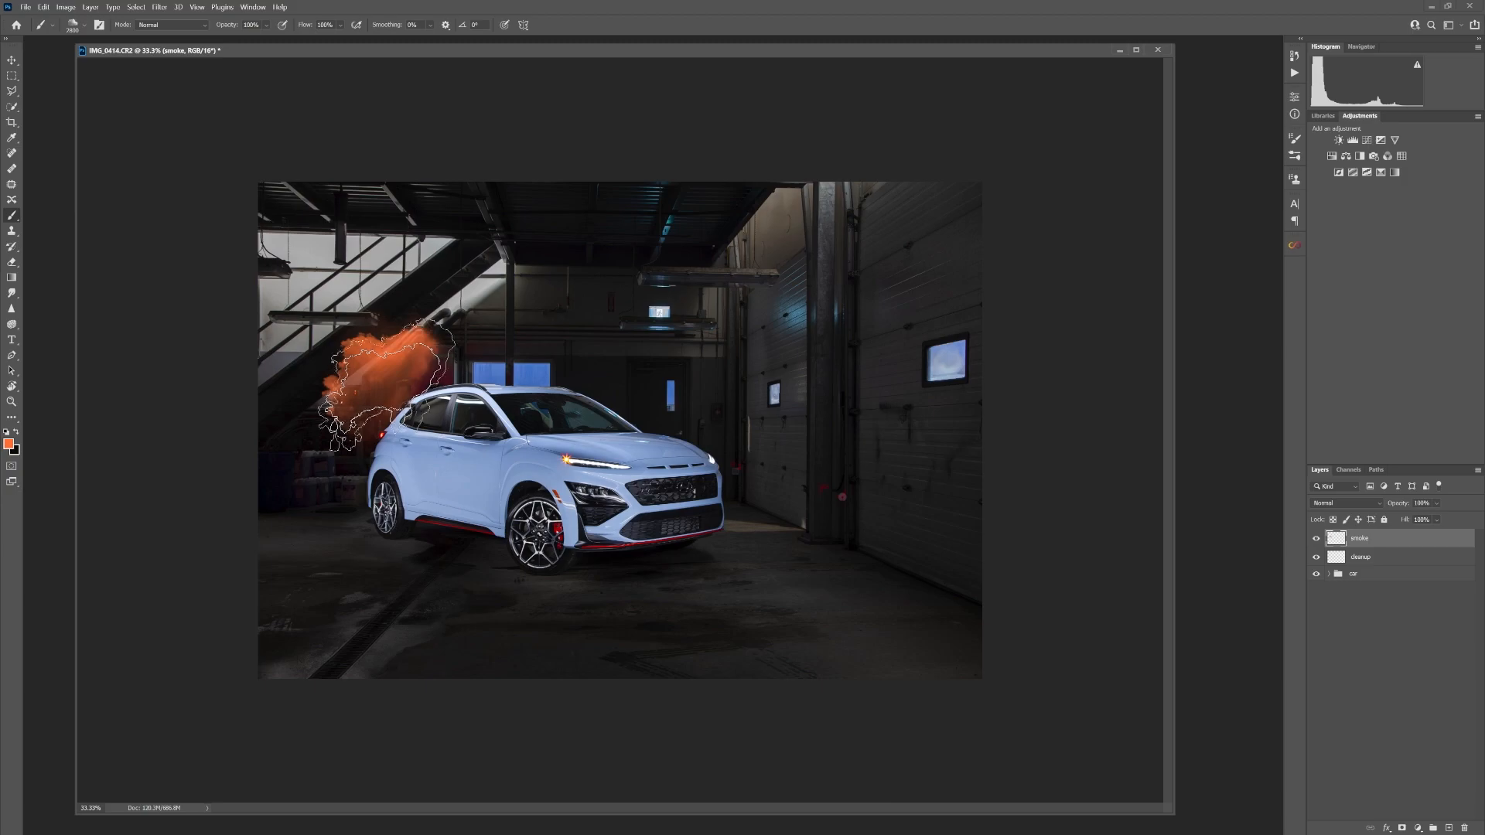
click(338, 466)
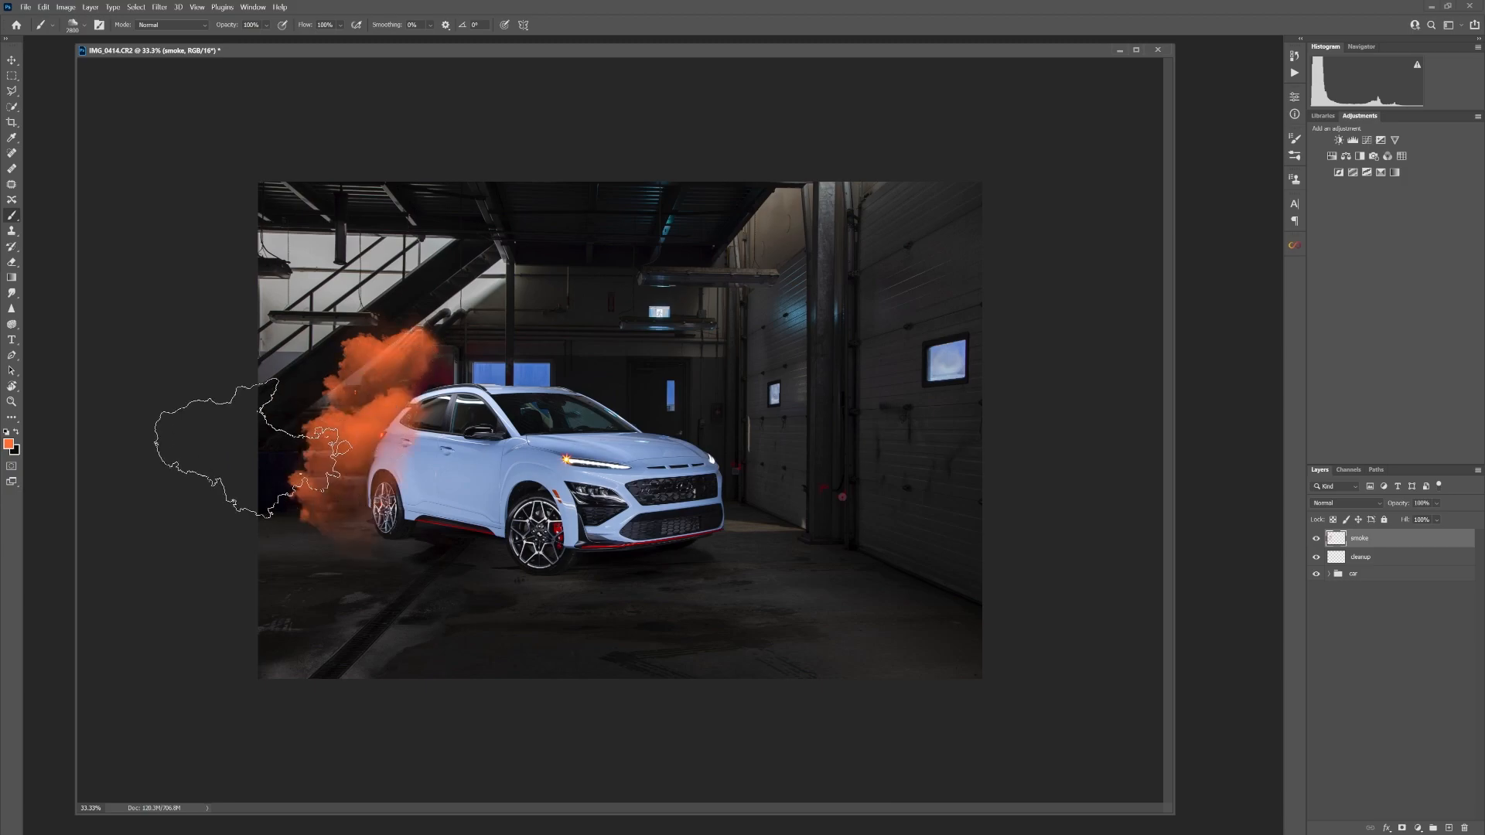
click(278, 433)
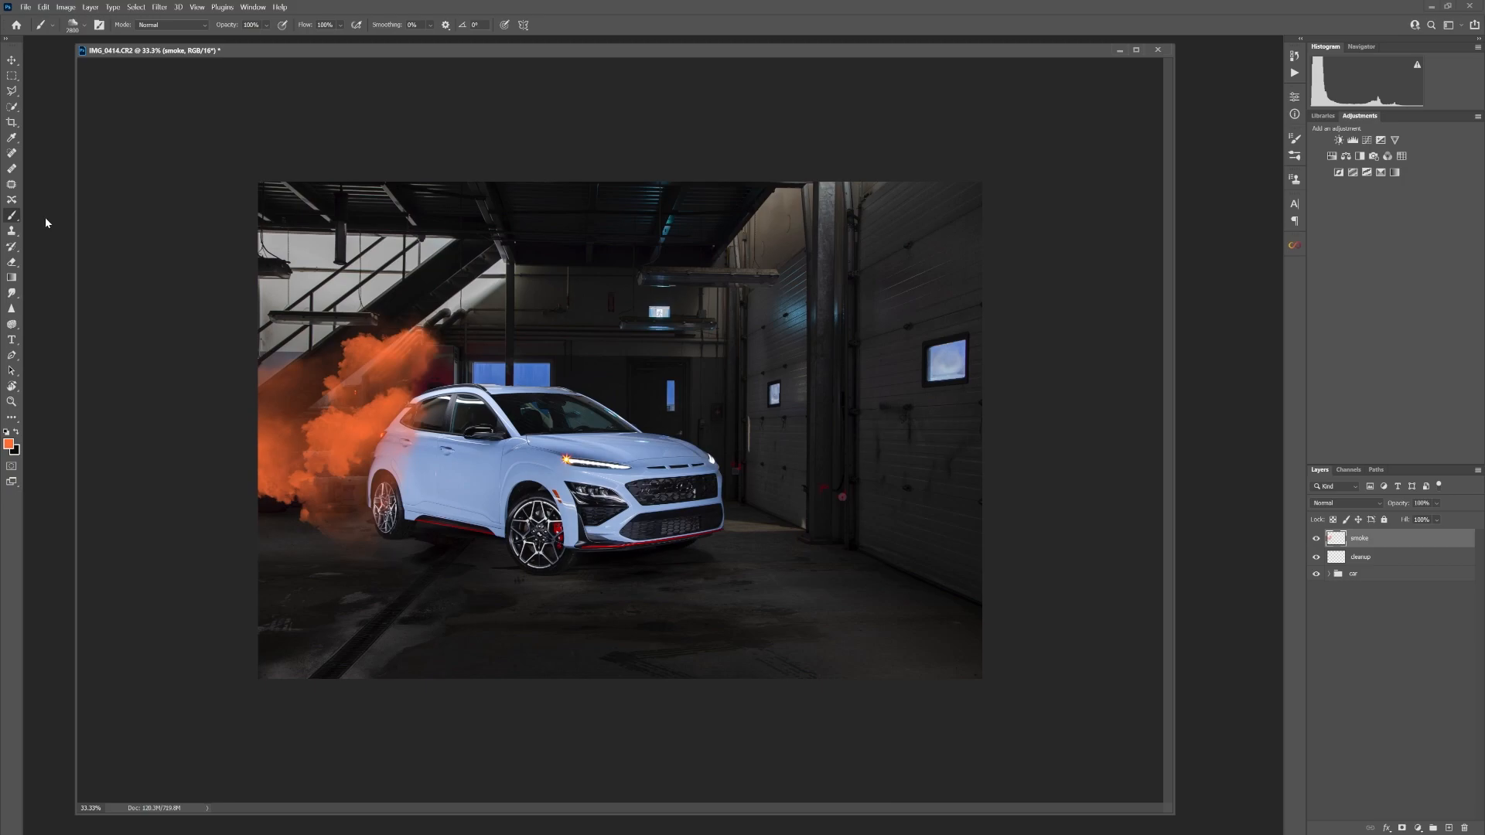
key(ctrl+z)
click(217, 453)
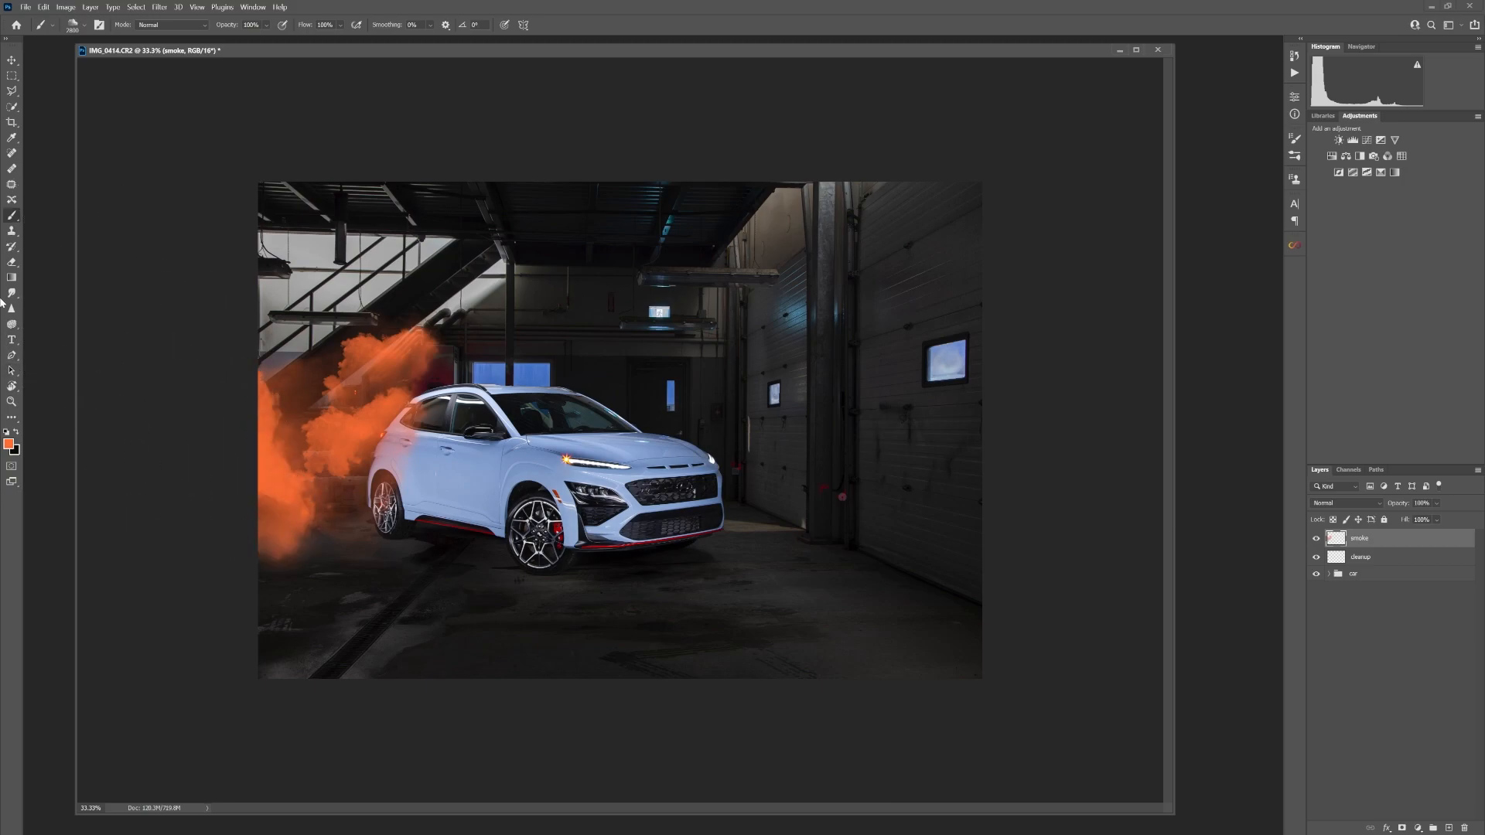
key(ctrl+z)
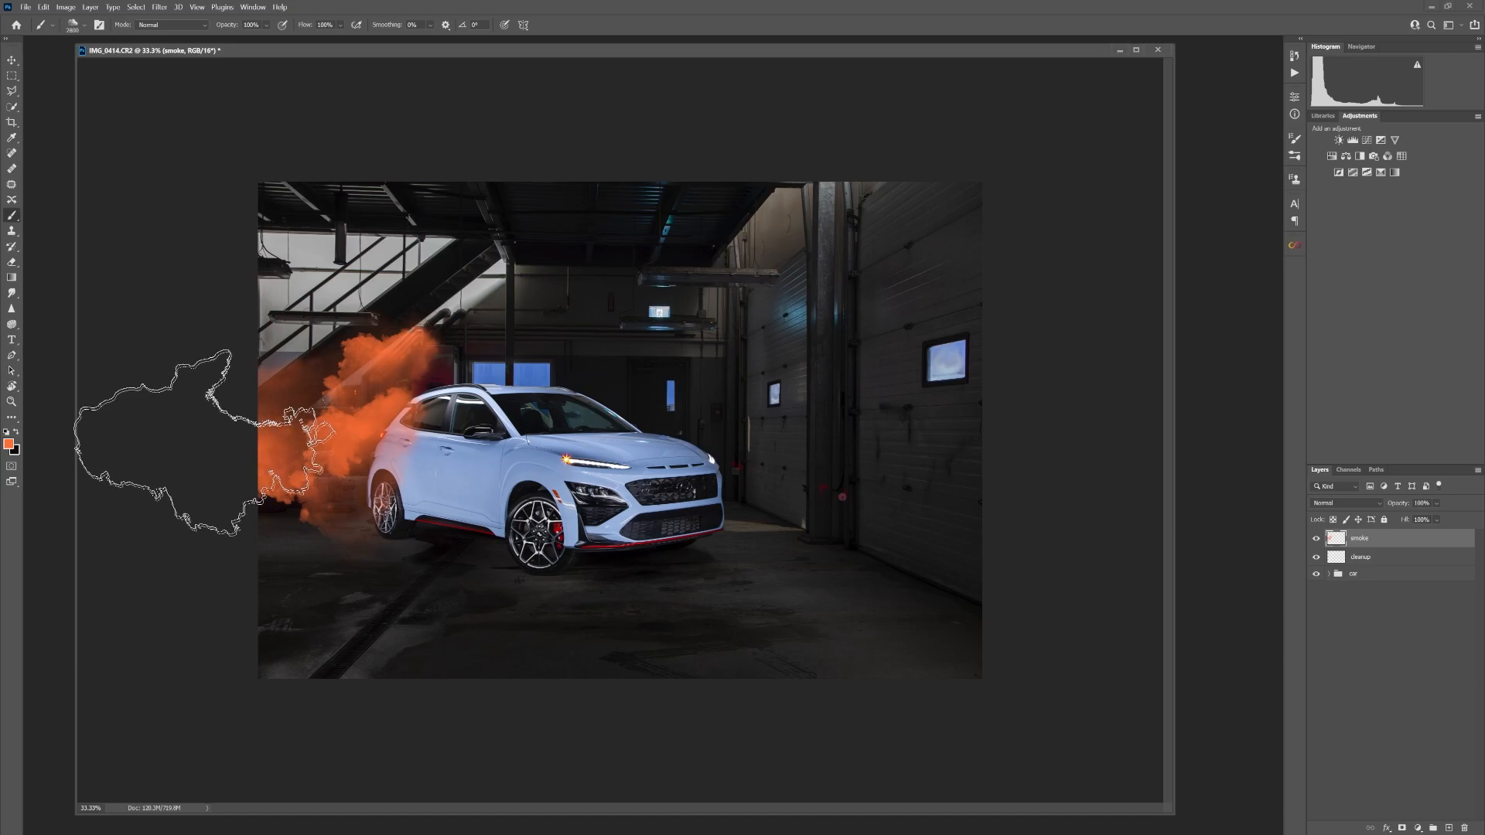
click(185, 478)
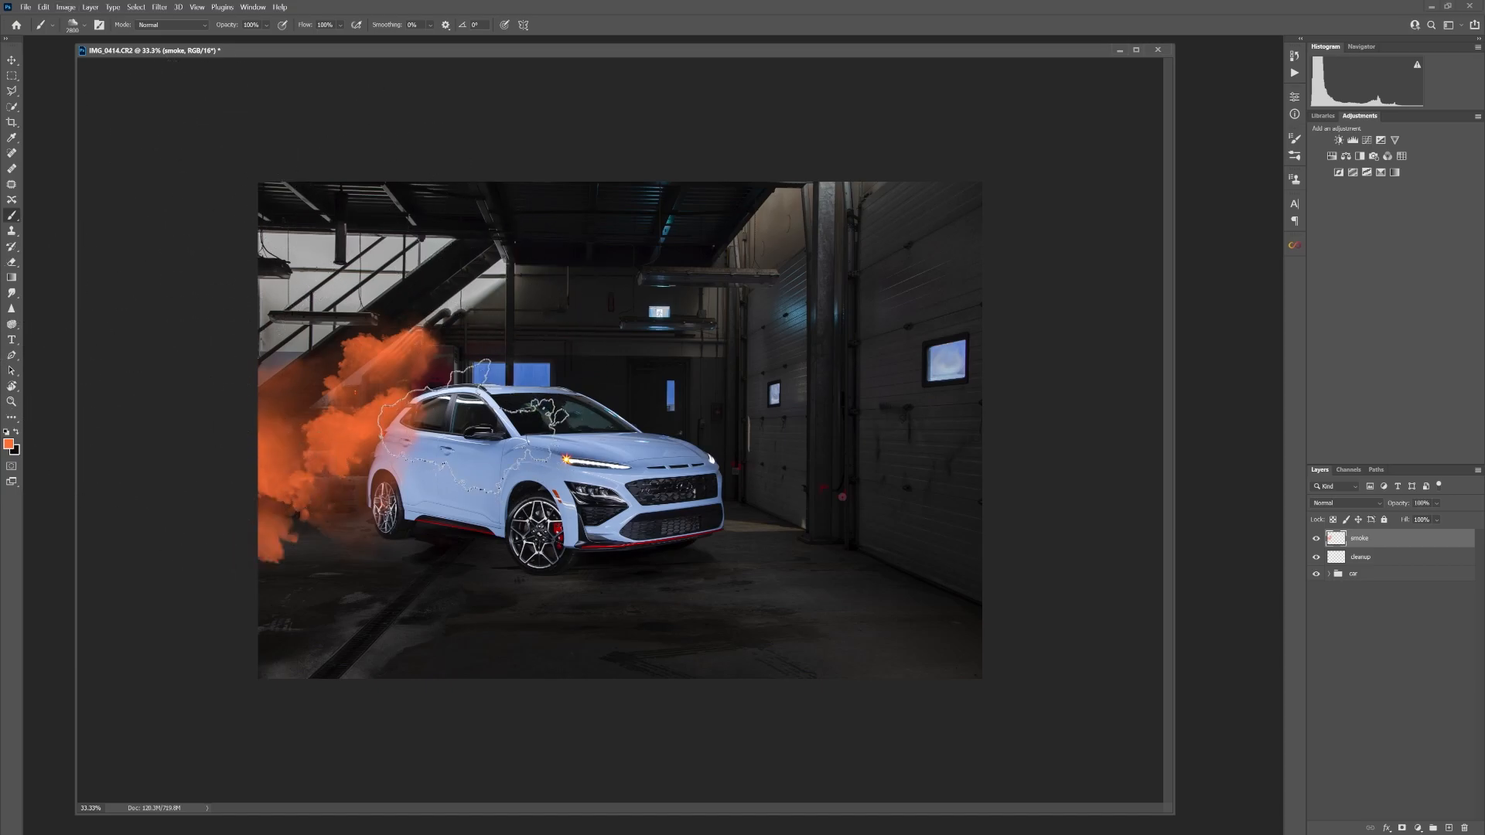
click(472, 418)
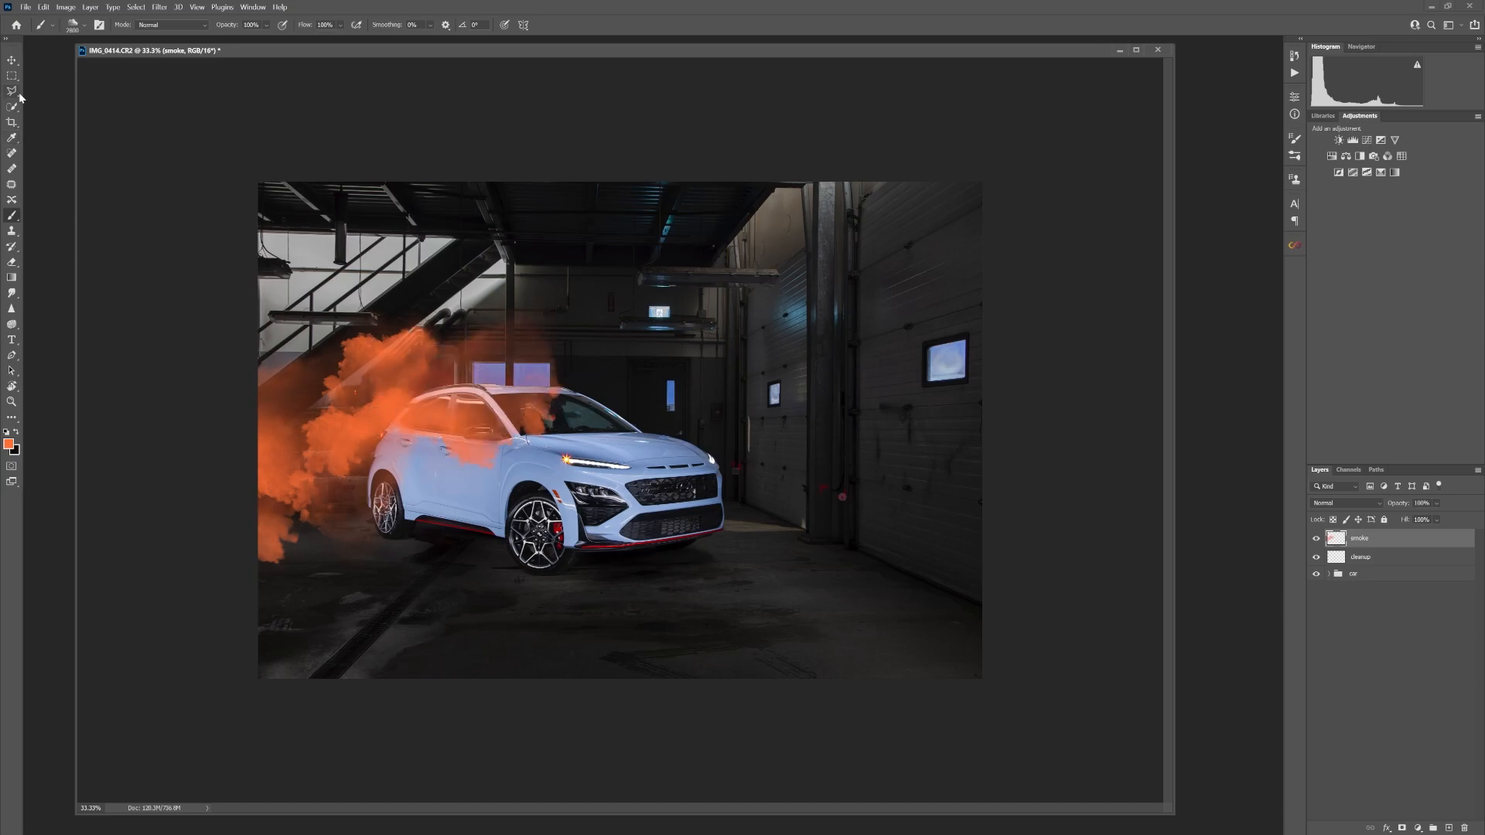
Apply a Gaussian Blur with a radius of 401.3 pixels to the smoke layer
click(160, 7)
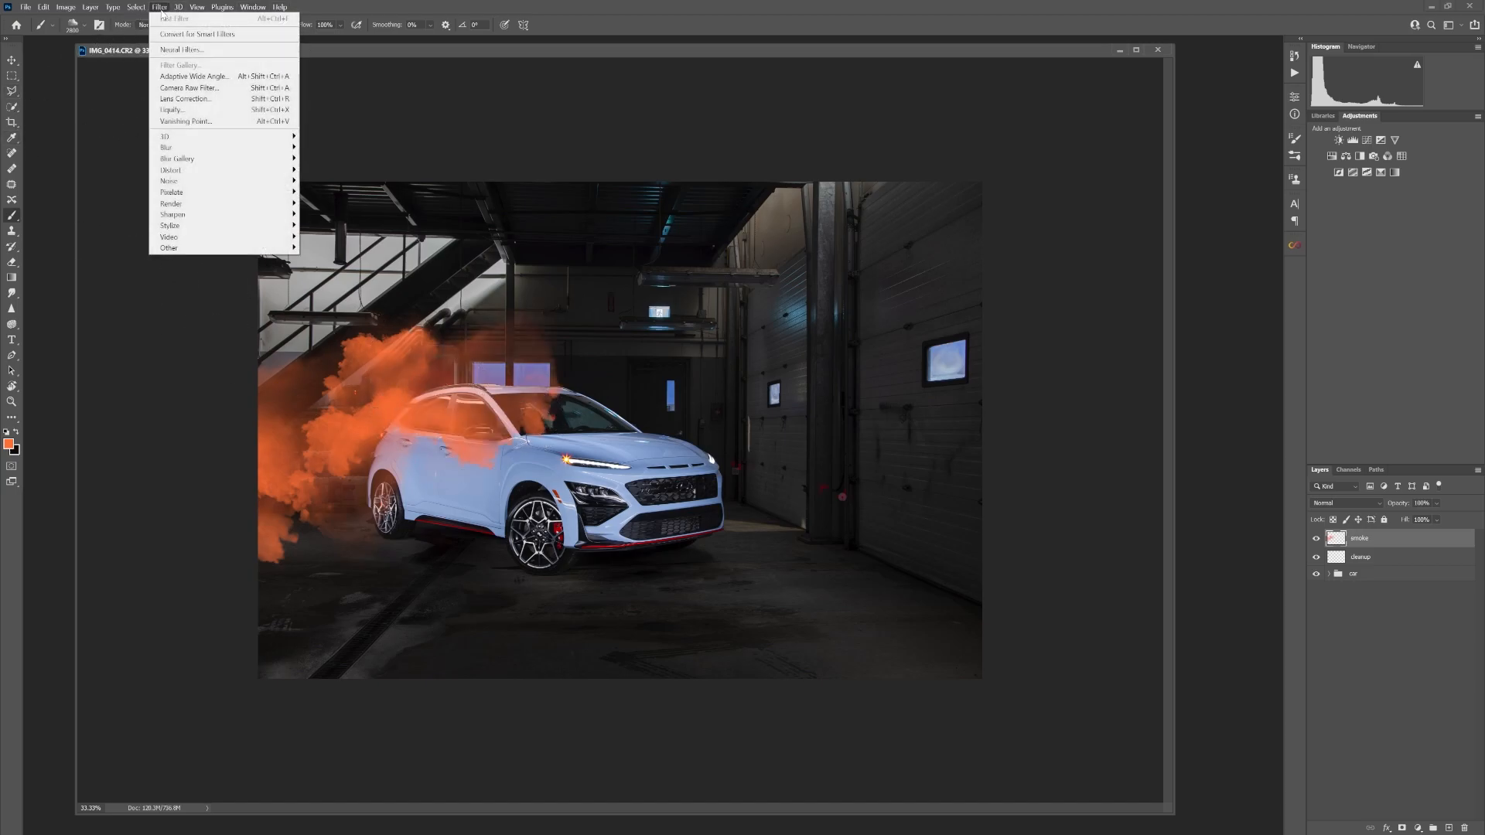
mouse_move(263, 148)
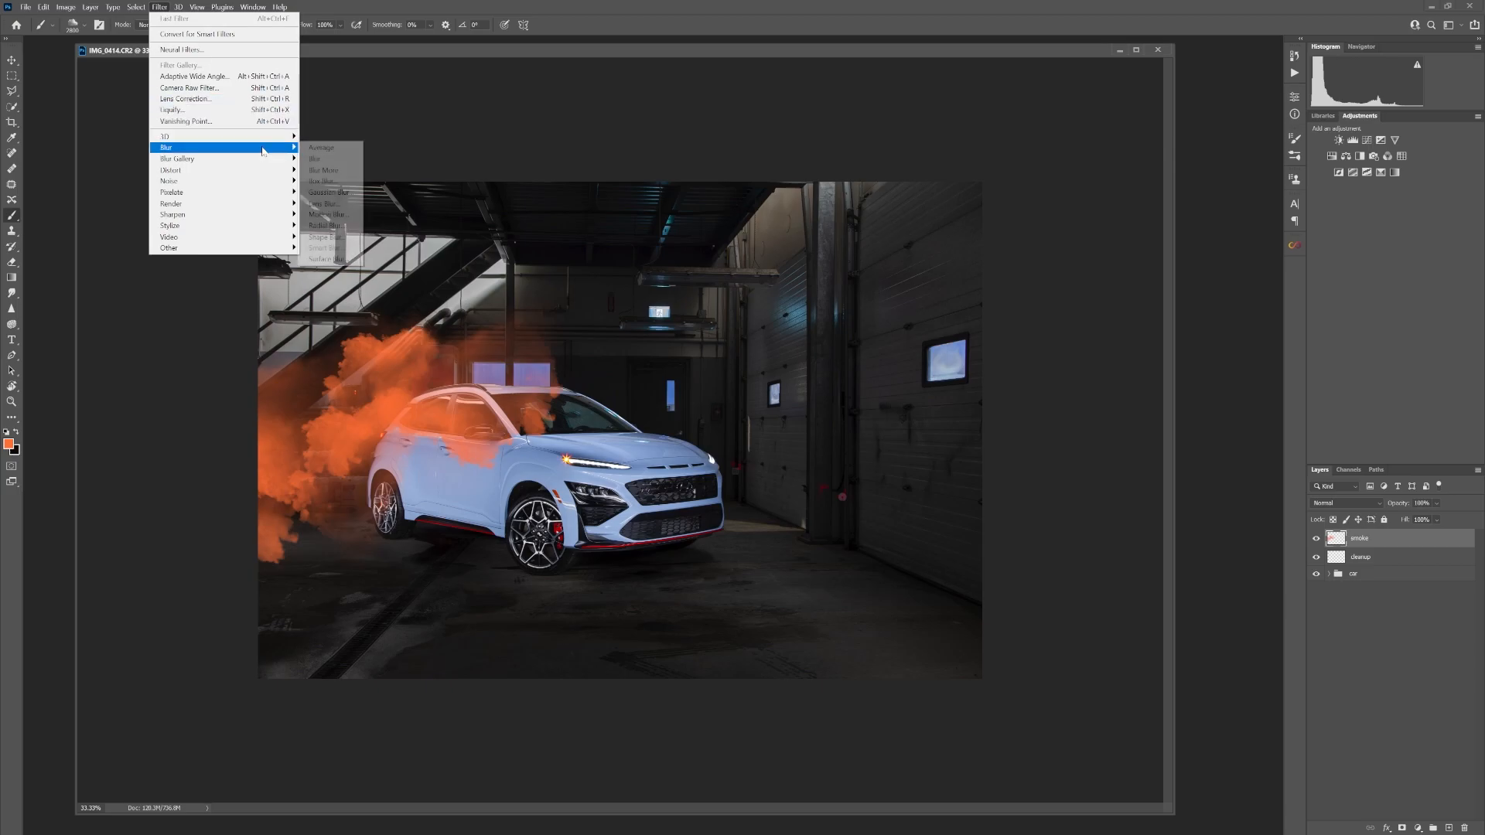
click(331, 192)
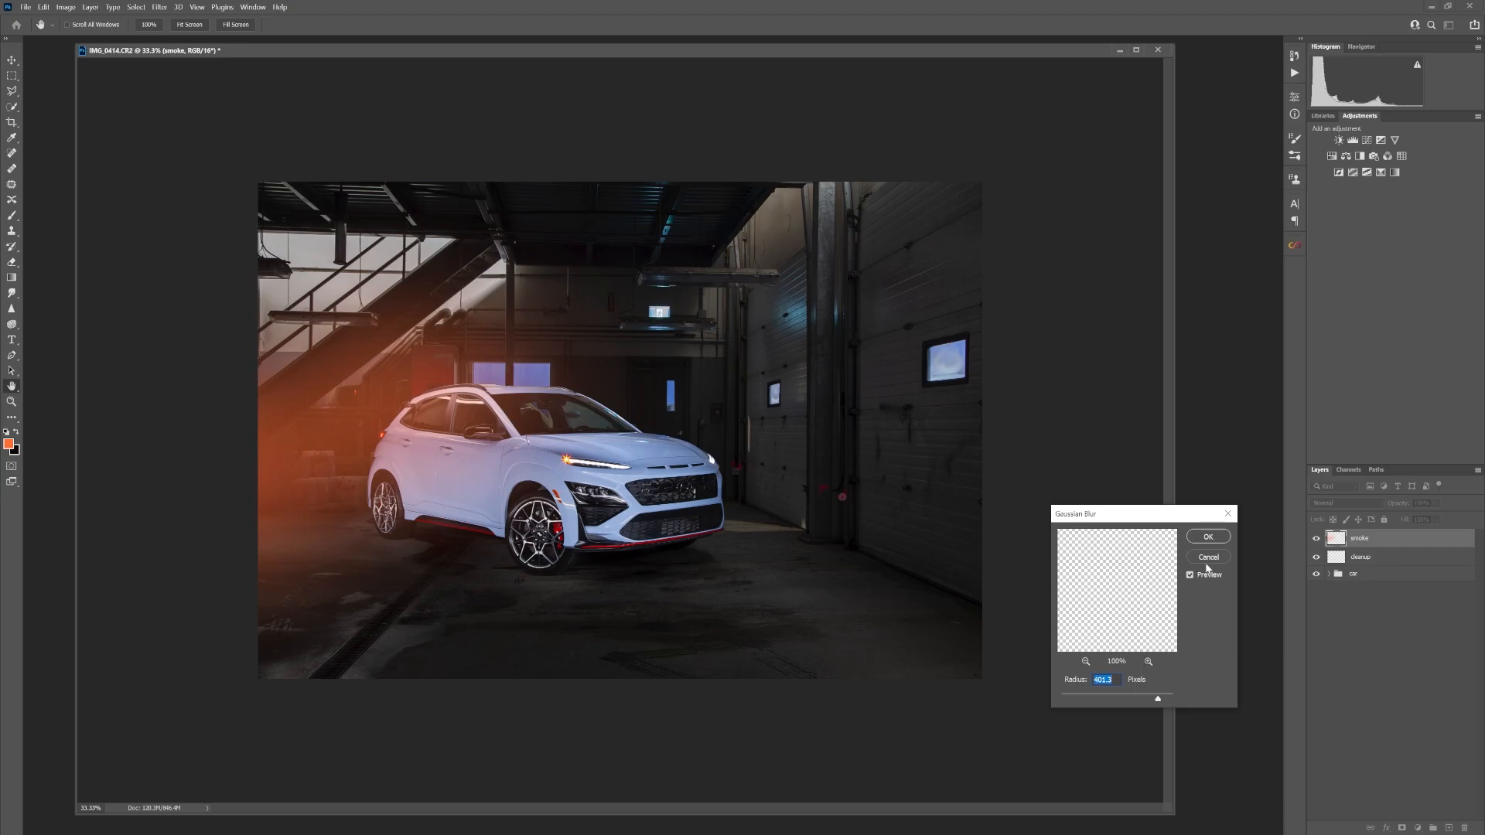
click(1209, 538)
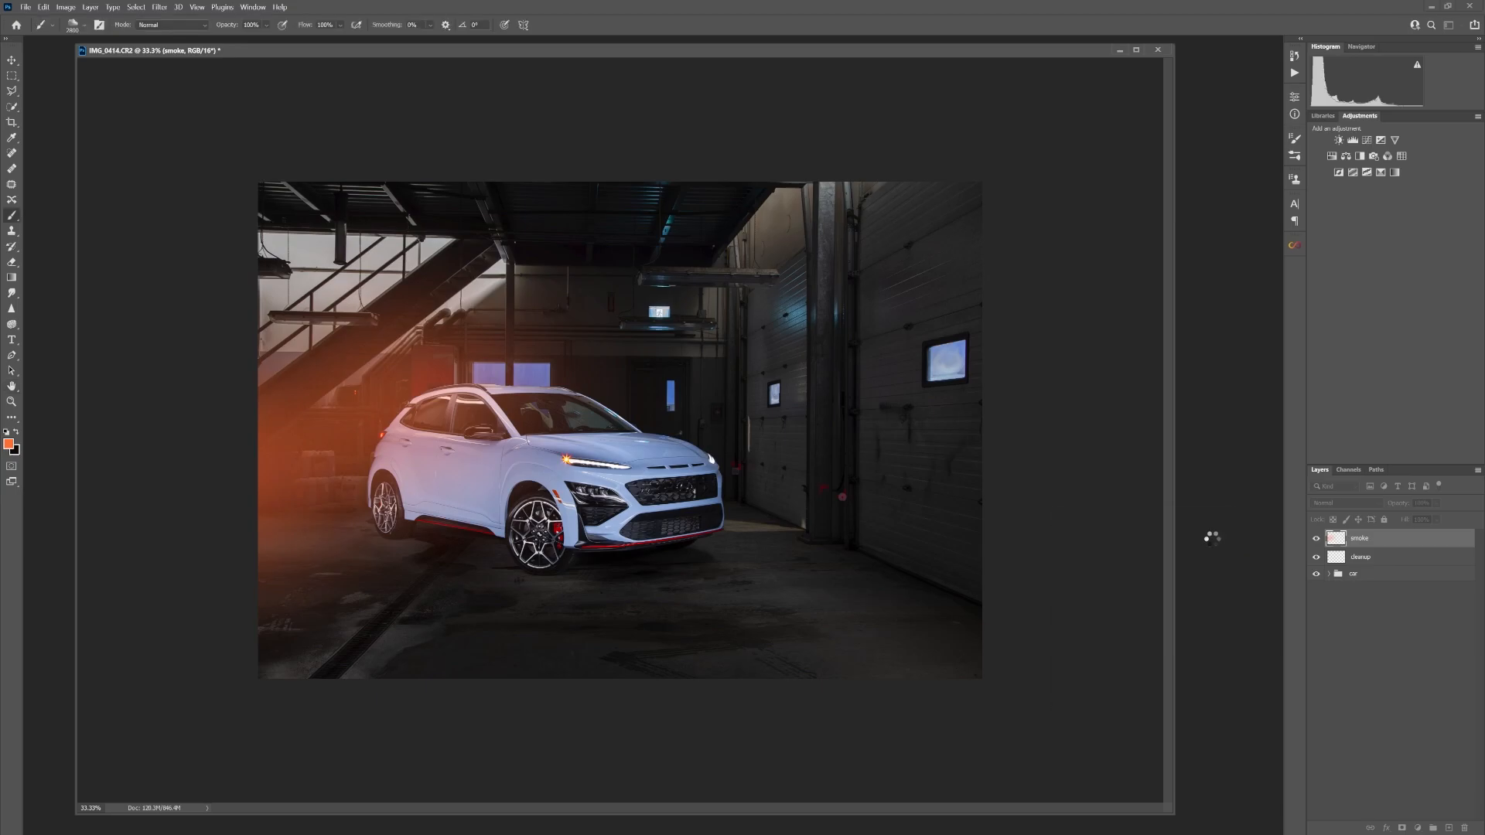
Set the brush flow to 46% and add a white layer mask to the smoke layer
key(x)
key(shift+4)
key(shift+6)
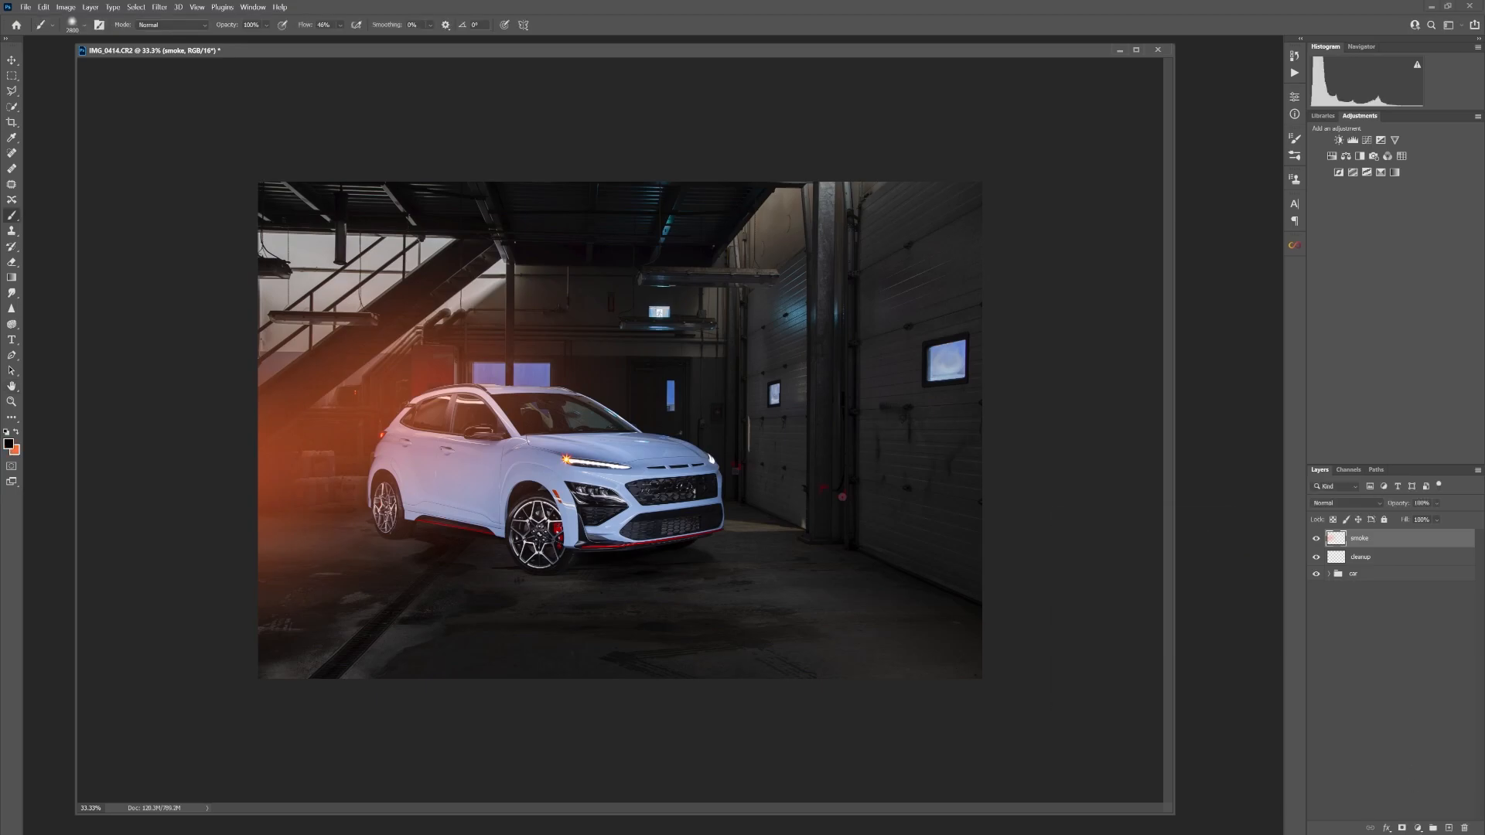
click(1402, 829)
Load the saved car selection as a new selection for editing the smoke layer's mask
click(136, 7)
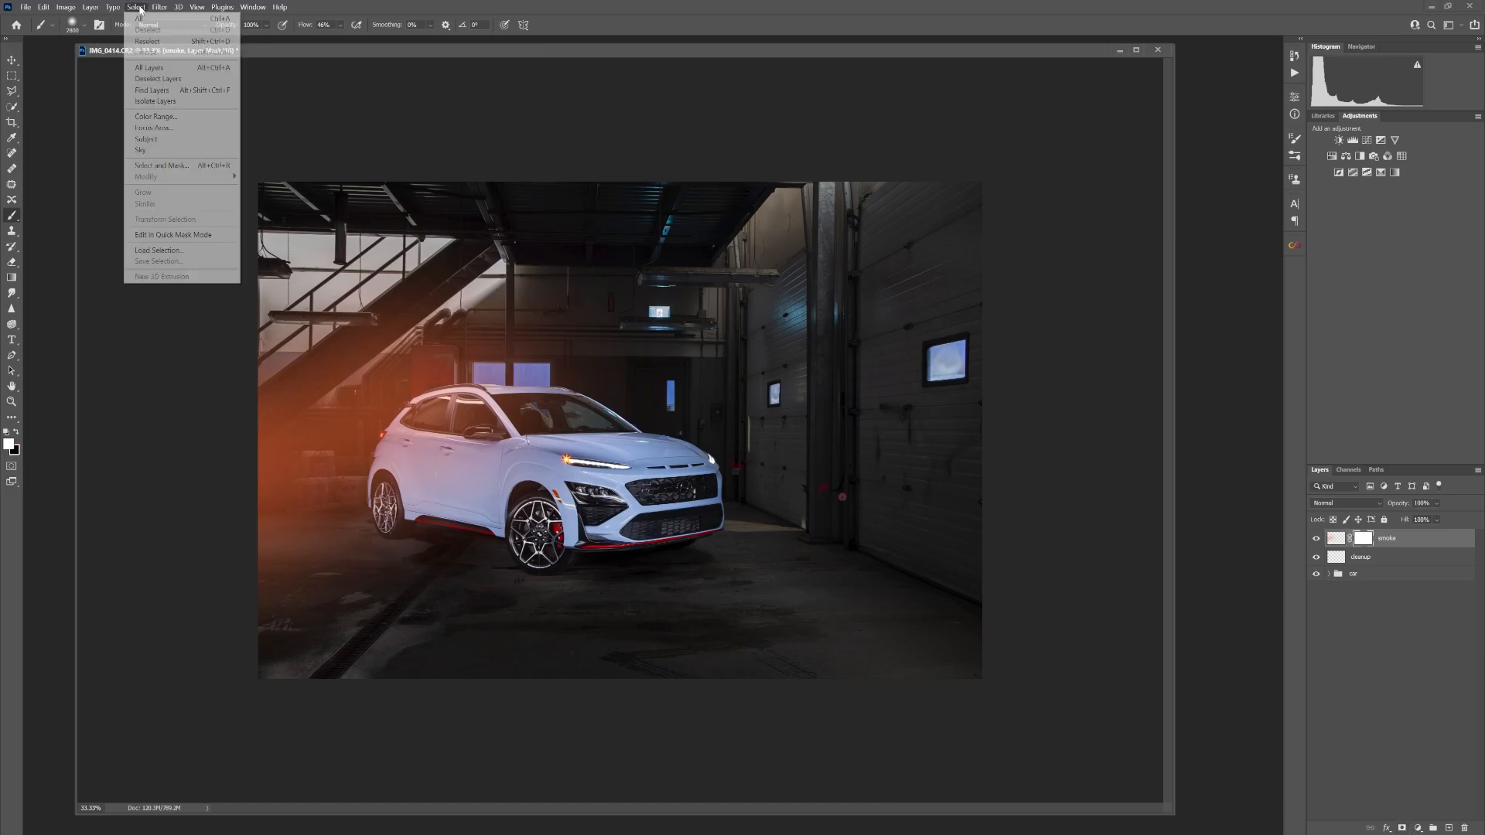
click(199, 247)
click(734, 260)
click(766, 272)
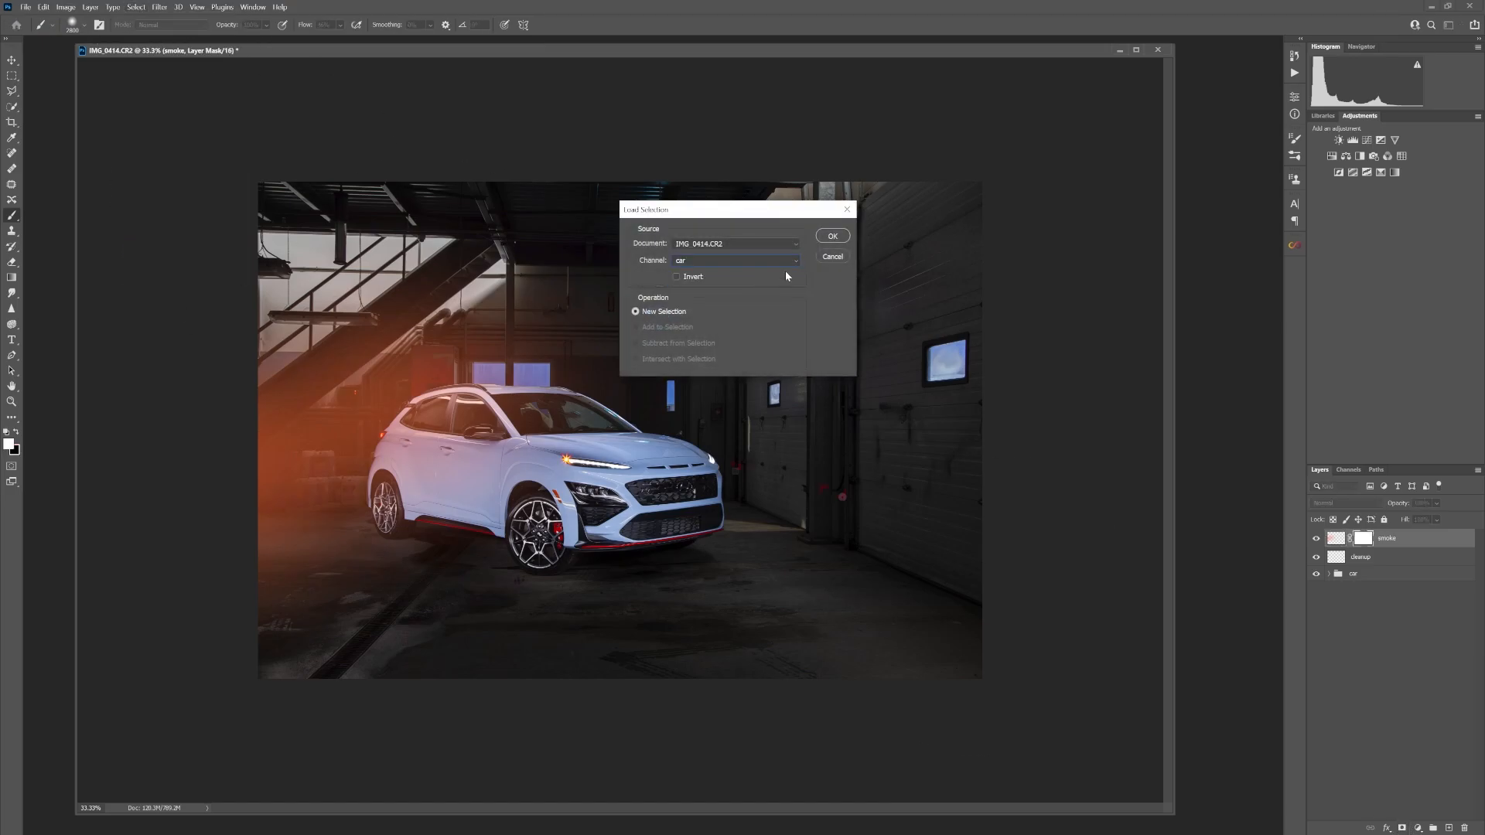
click(837, 242)
Paint black over the selected car on the smoke mask, deselect, and make white the foreground colour
click(16, 432)
mouse_move(473, 437)
mouse_down()
mouse_move(495, 495)
mouse_move(483, 487)
mouse_move(511, 472)
mouse_up()
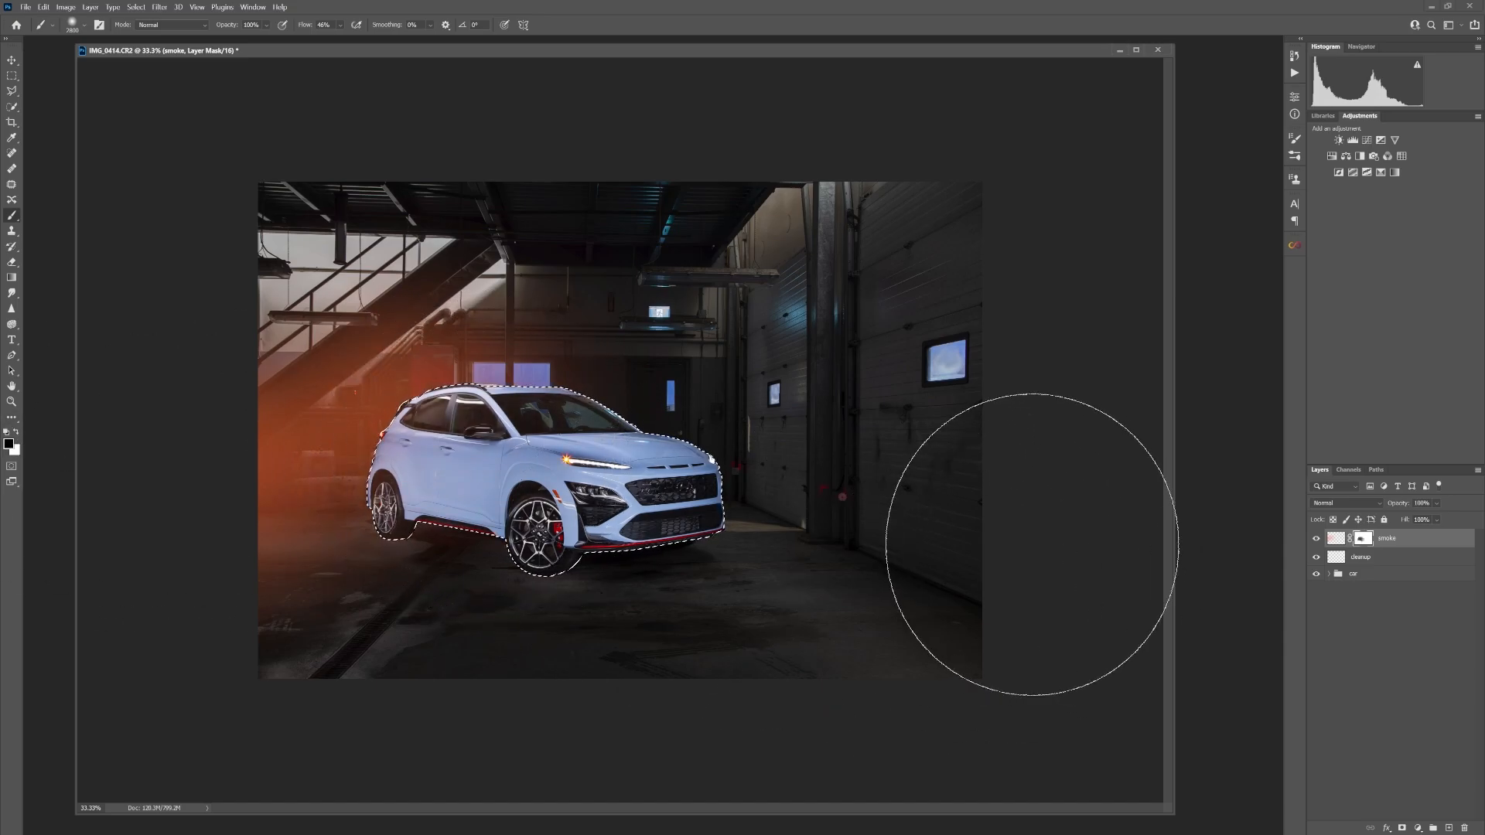
key(ctrl+d)
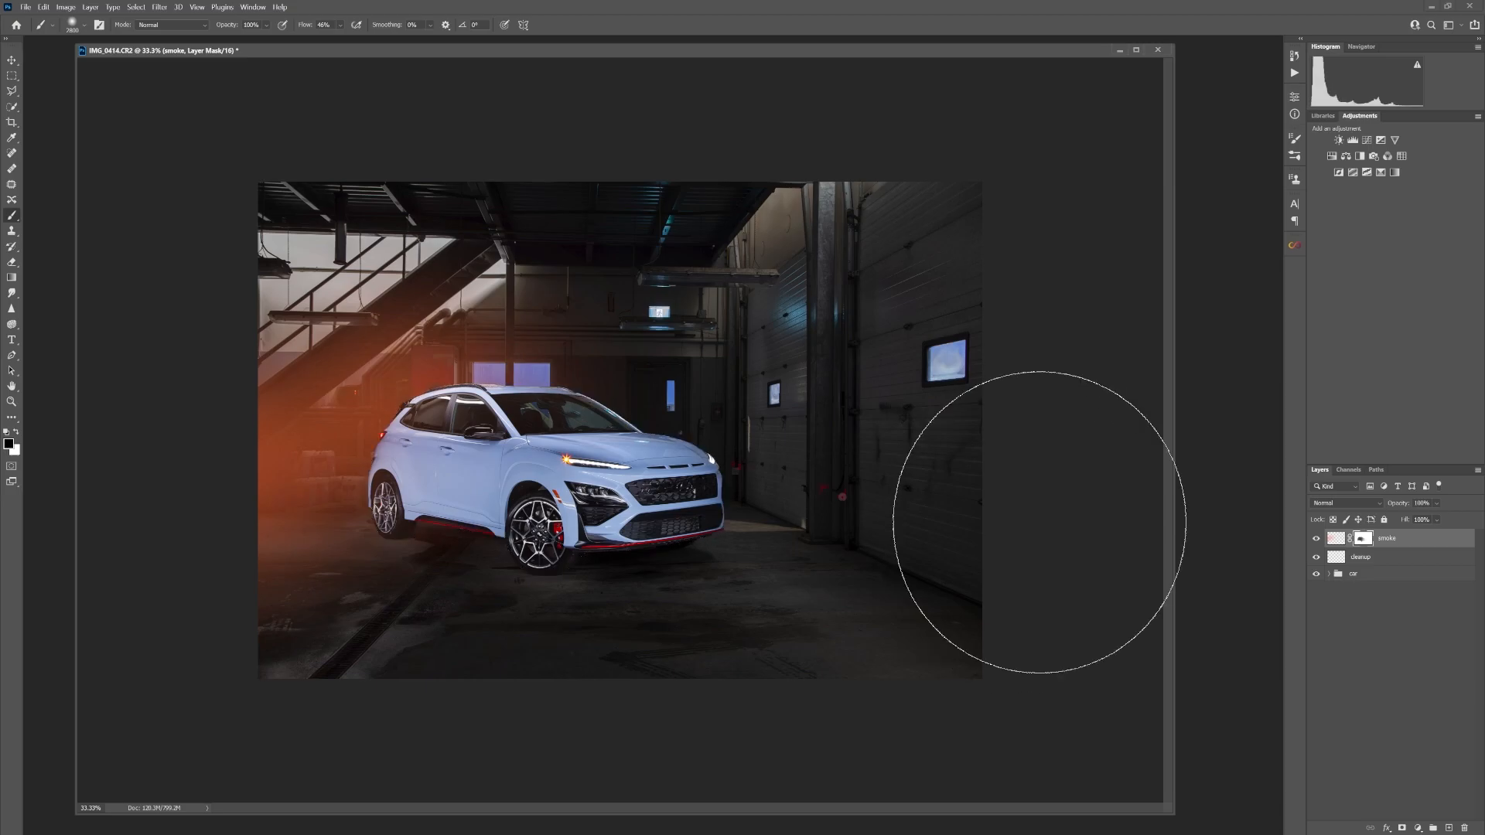
click(16, 433)
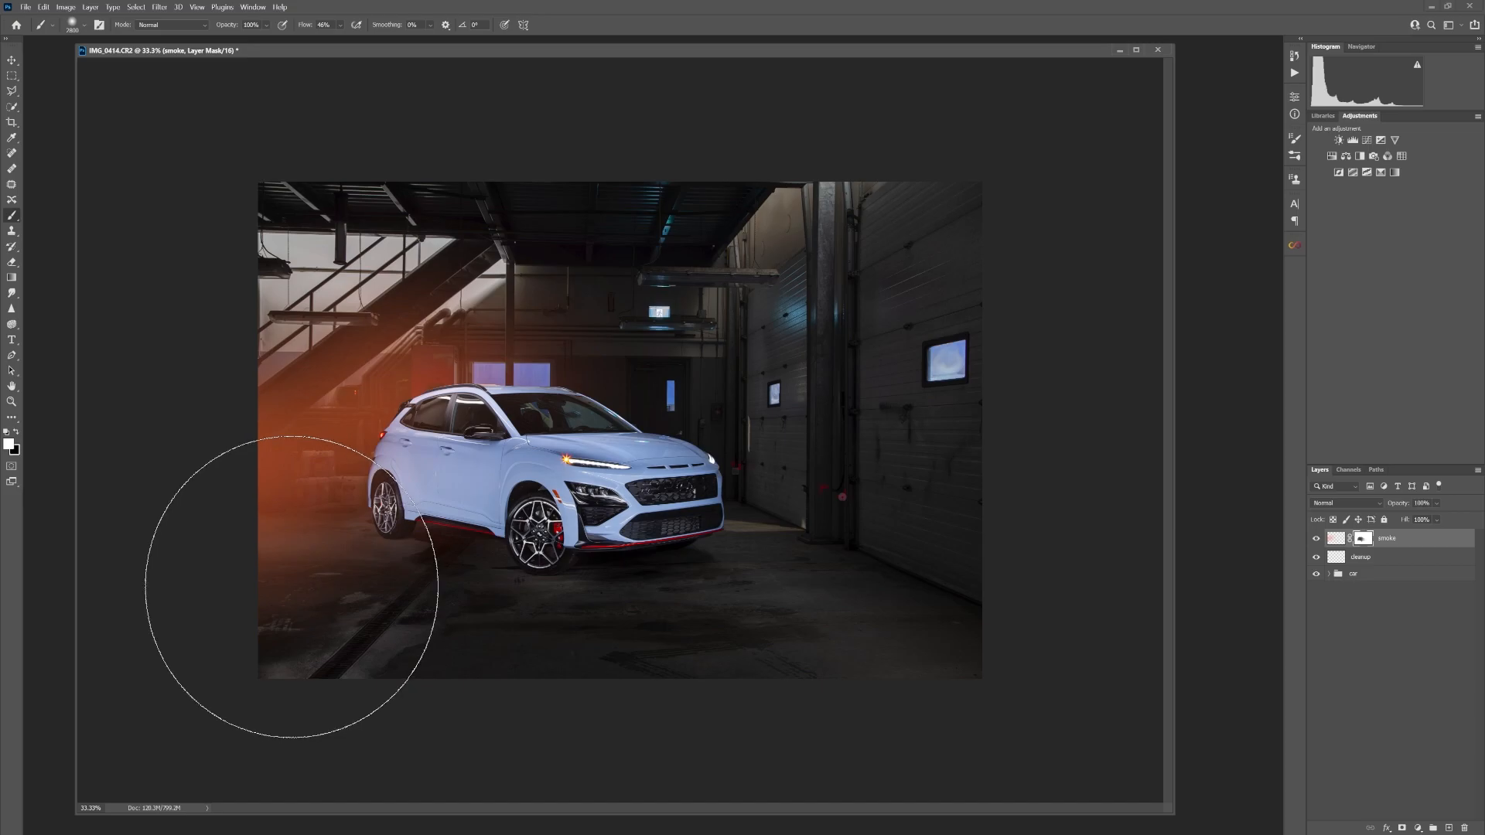
key(ctrl+z)
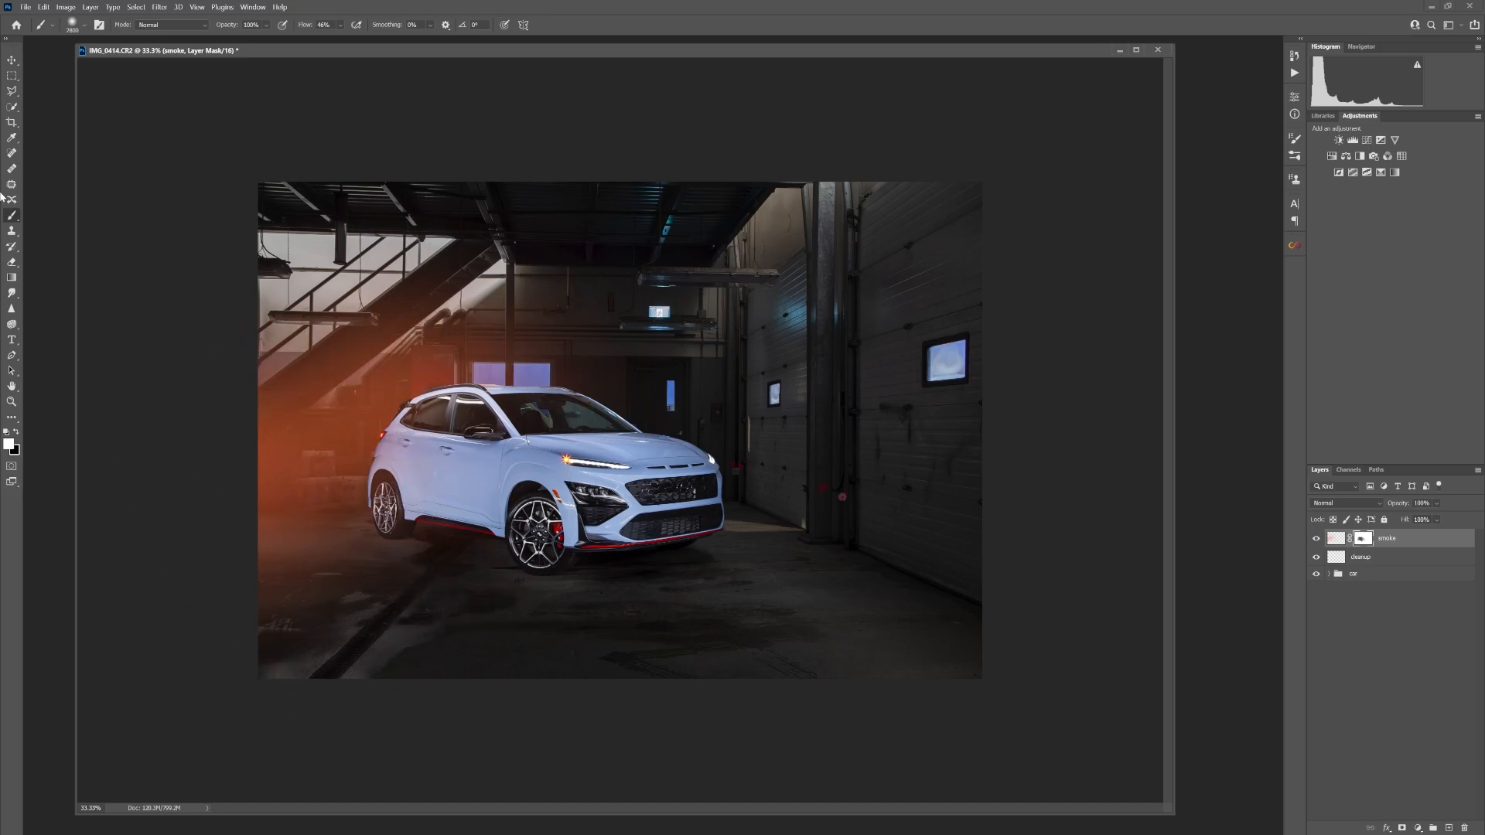
Lower the smoke layer's opacity to about 50%
click(1435, 504)
mouse_move(1456, 520)
mouse_down()
mouse_move(1407, 520)
mouse_move(1433, 520)
mouse_up()
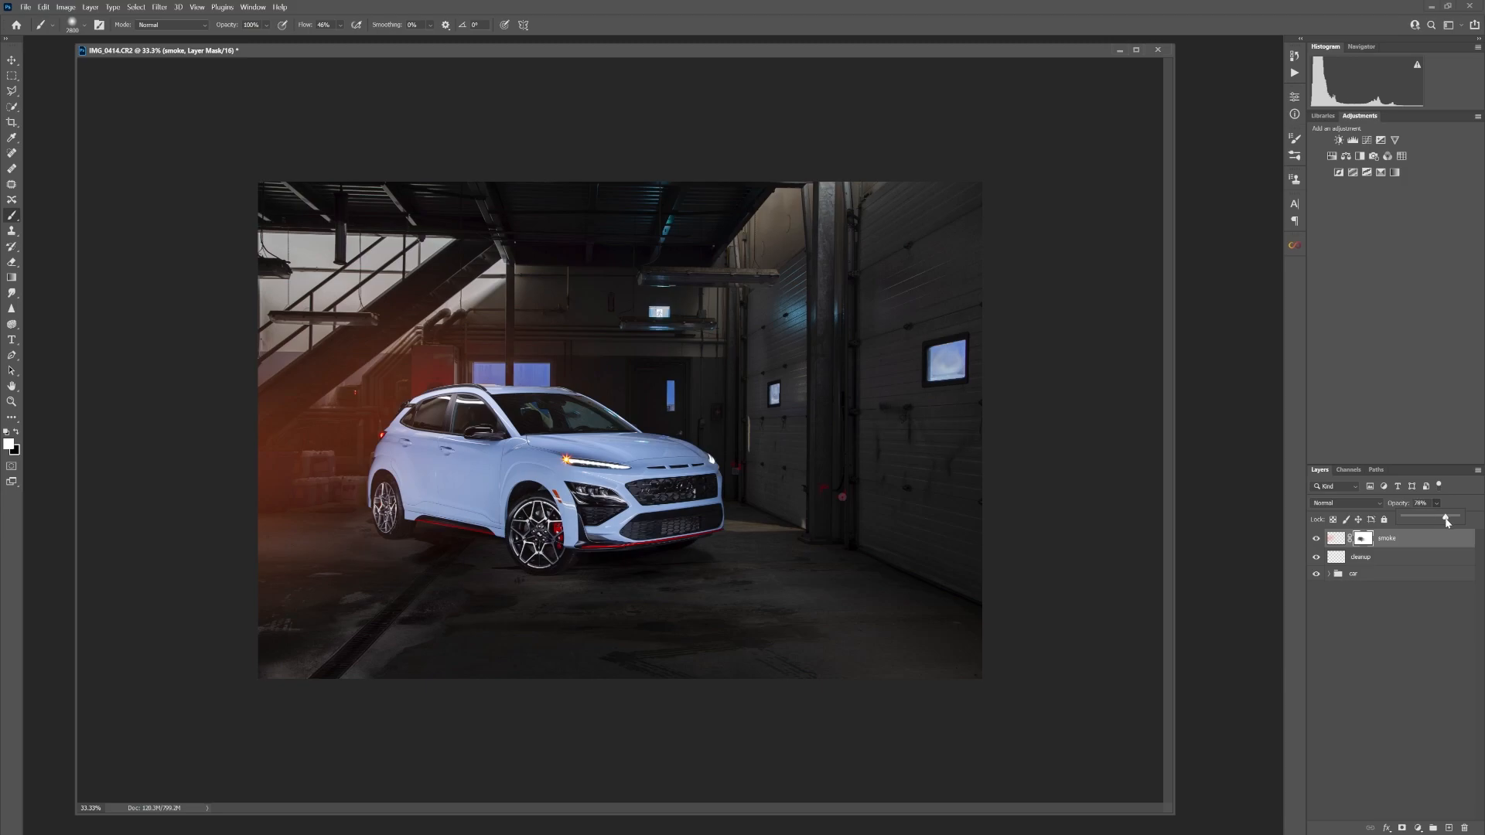
drag(1446, 522, 1451, 524)
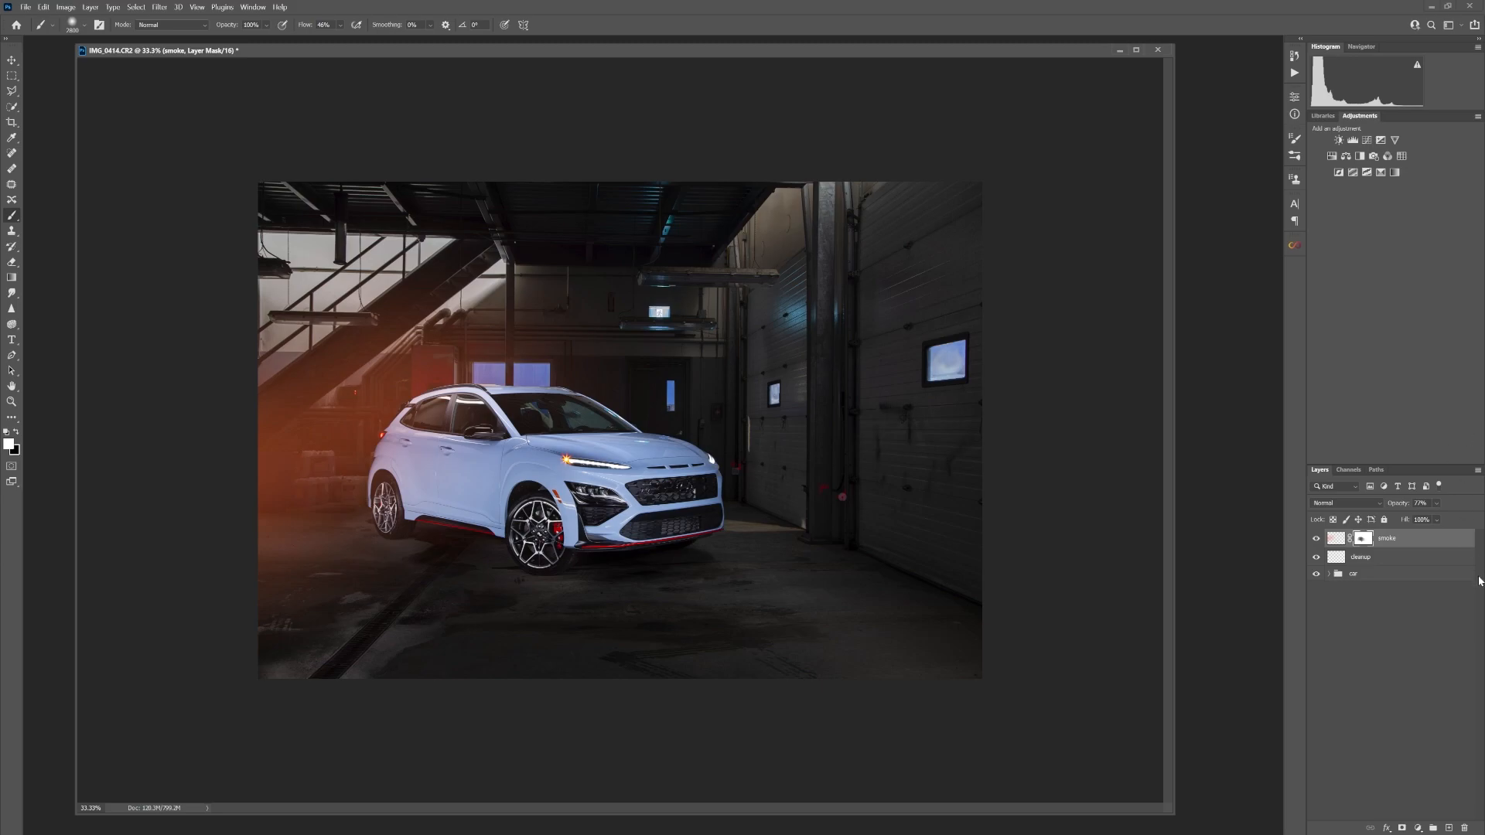
click(1436, 504)
drag(1455, 517, 1440, 523)
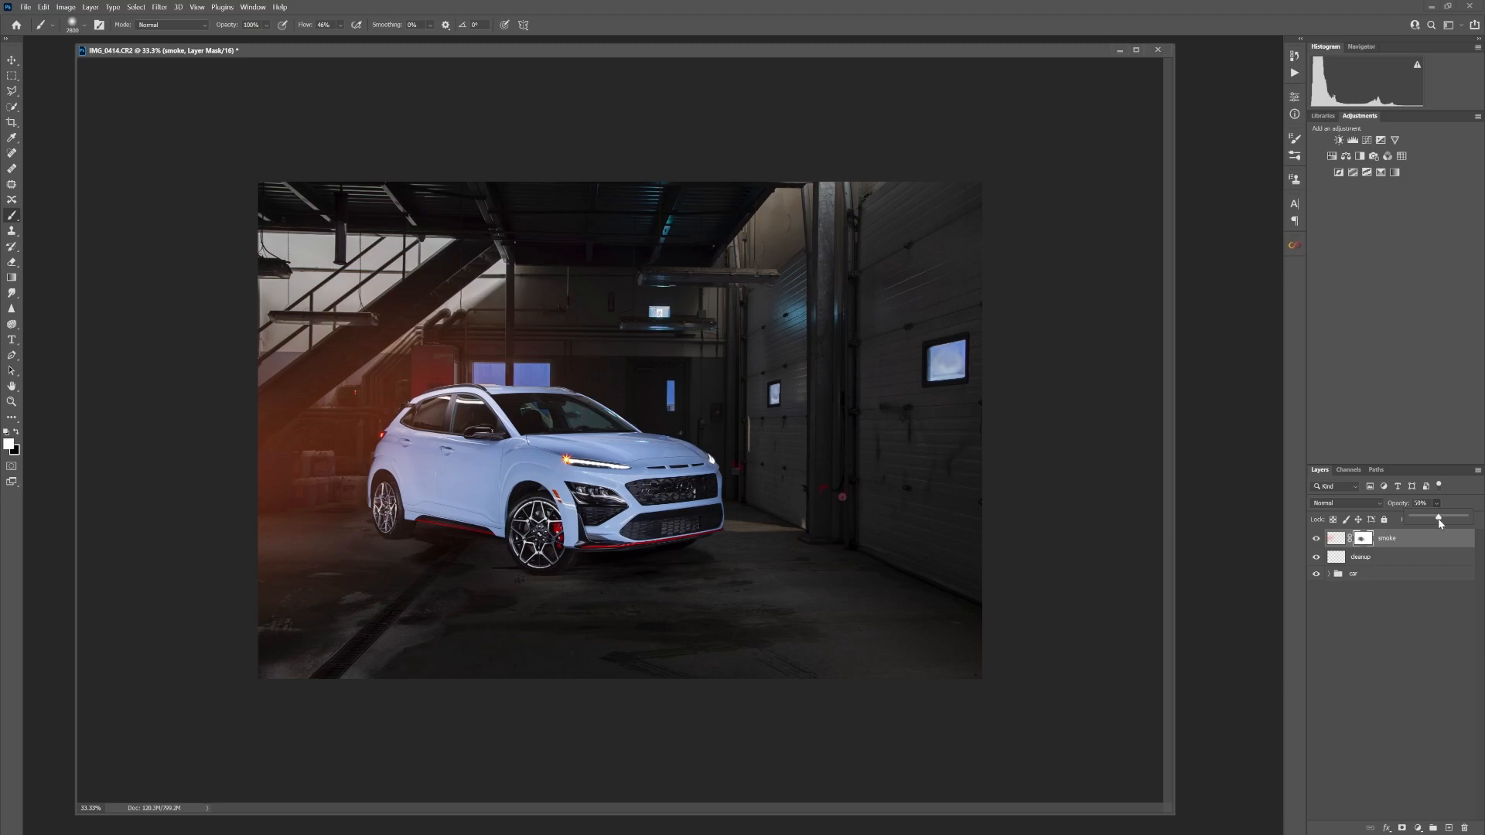
drag(1409, 522, 1423, 521)
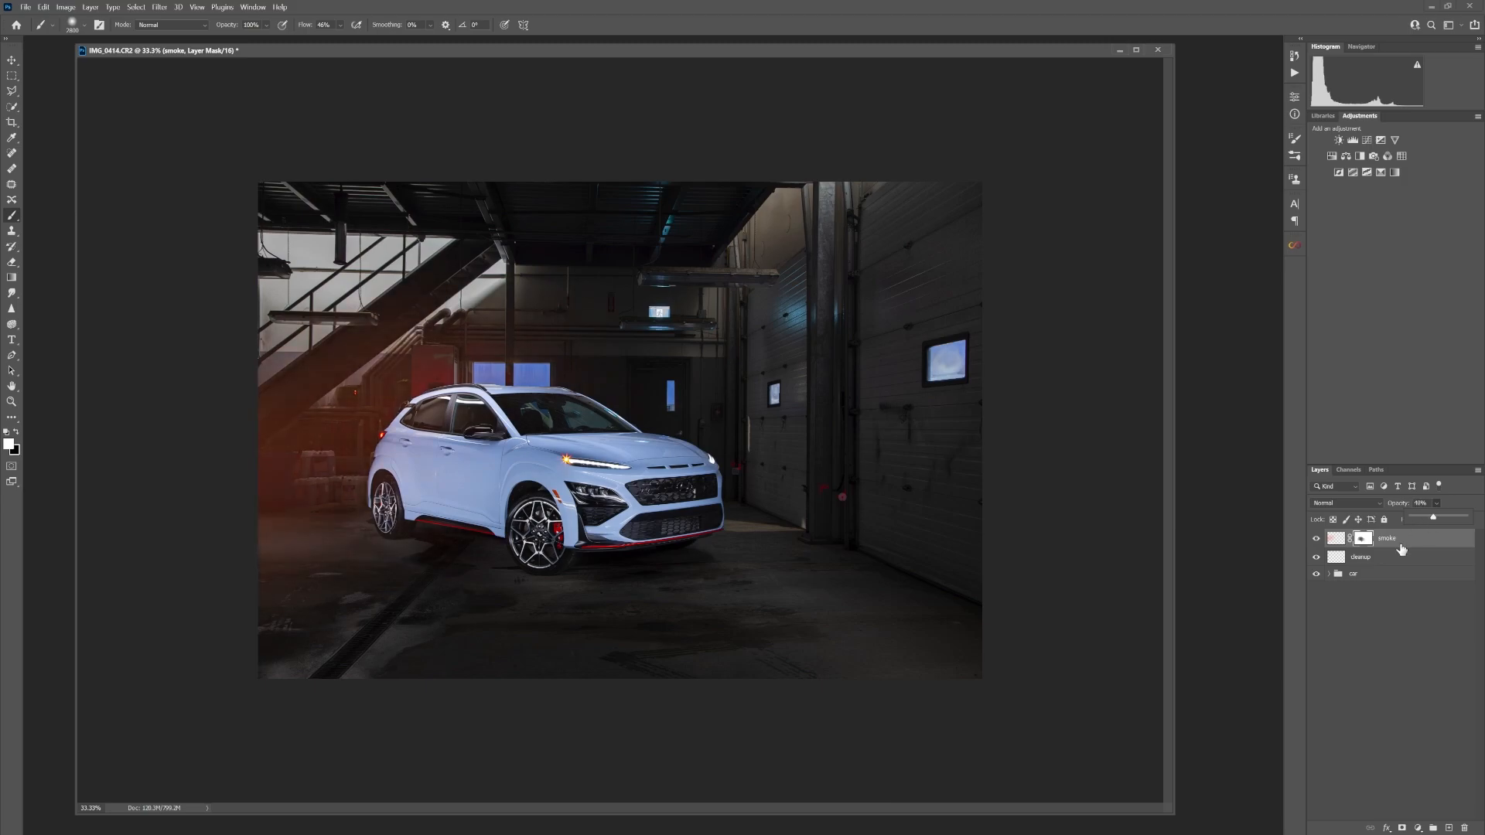
Add a new layer above the smoke layer and name it smoke2
click(1449, 827)
double_click(1377, 546)
text(smoke2)
key(Return)
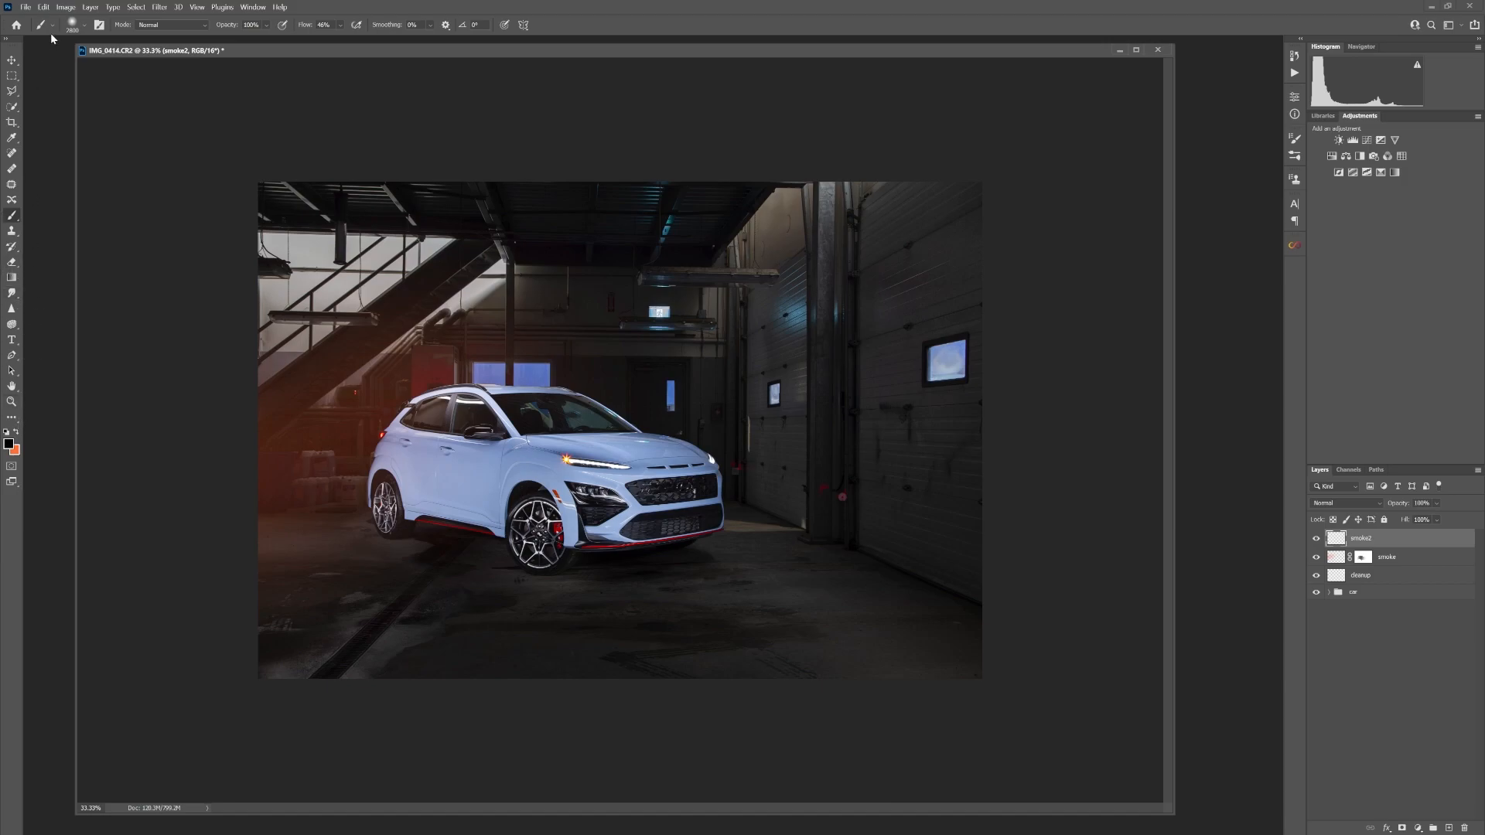
Stamp three overlapping puffs of white smoke around the car's front with the smoke-shaped brush on the smoke2 layer
click(82, 26)
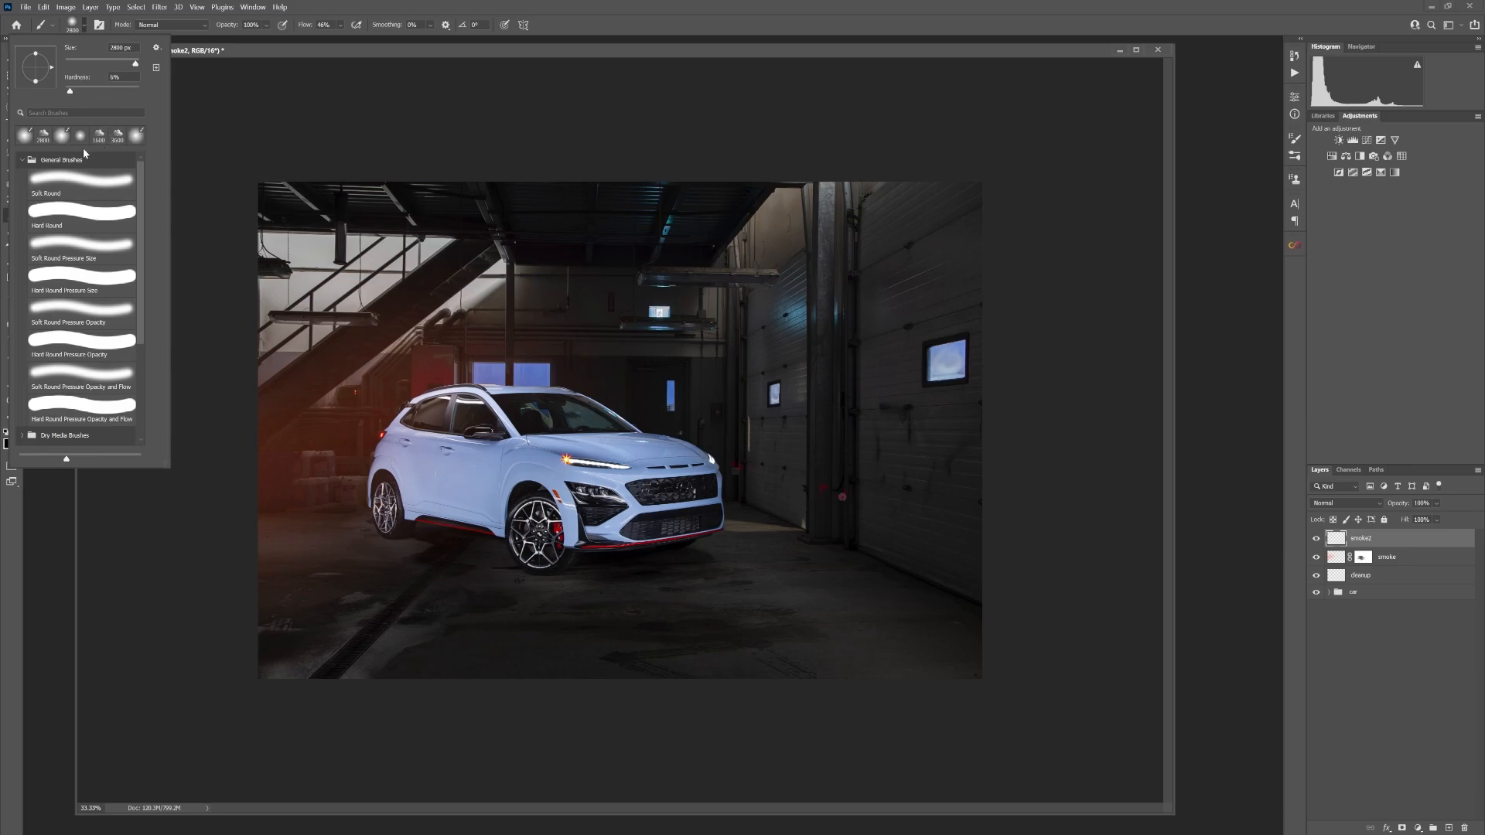
click(48, 146)
click(242, 45)
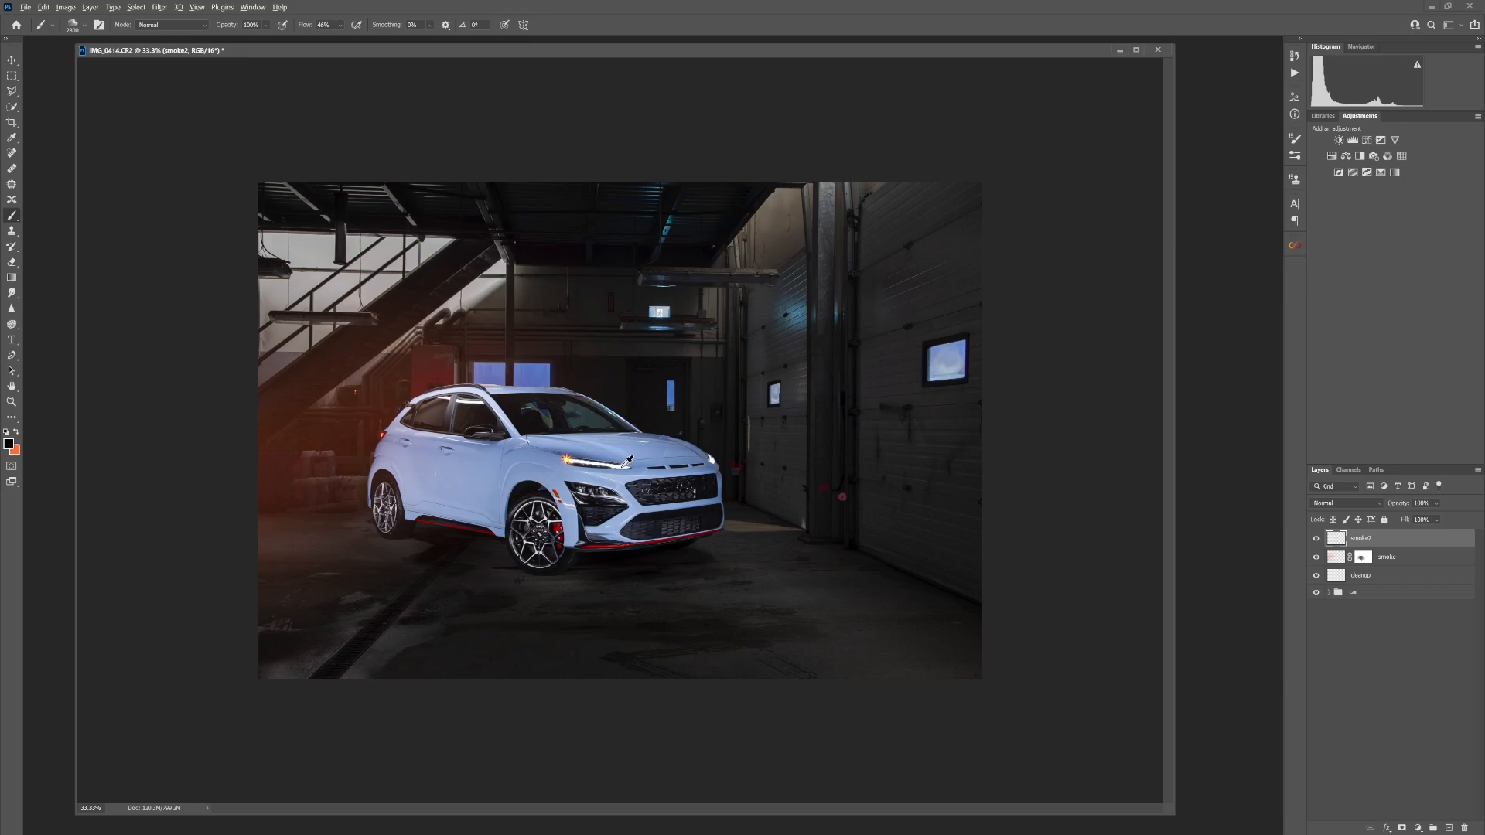
click(750, 487)
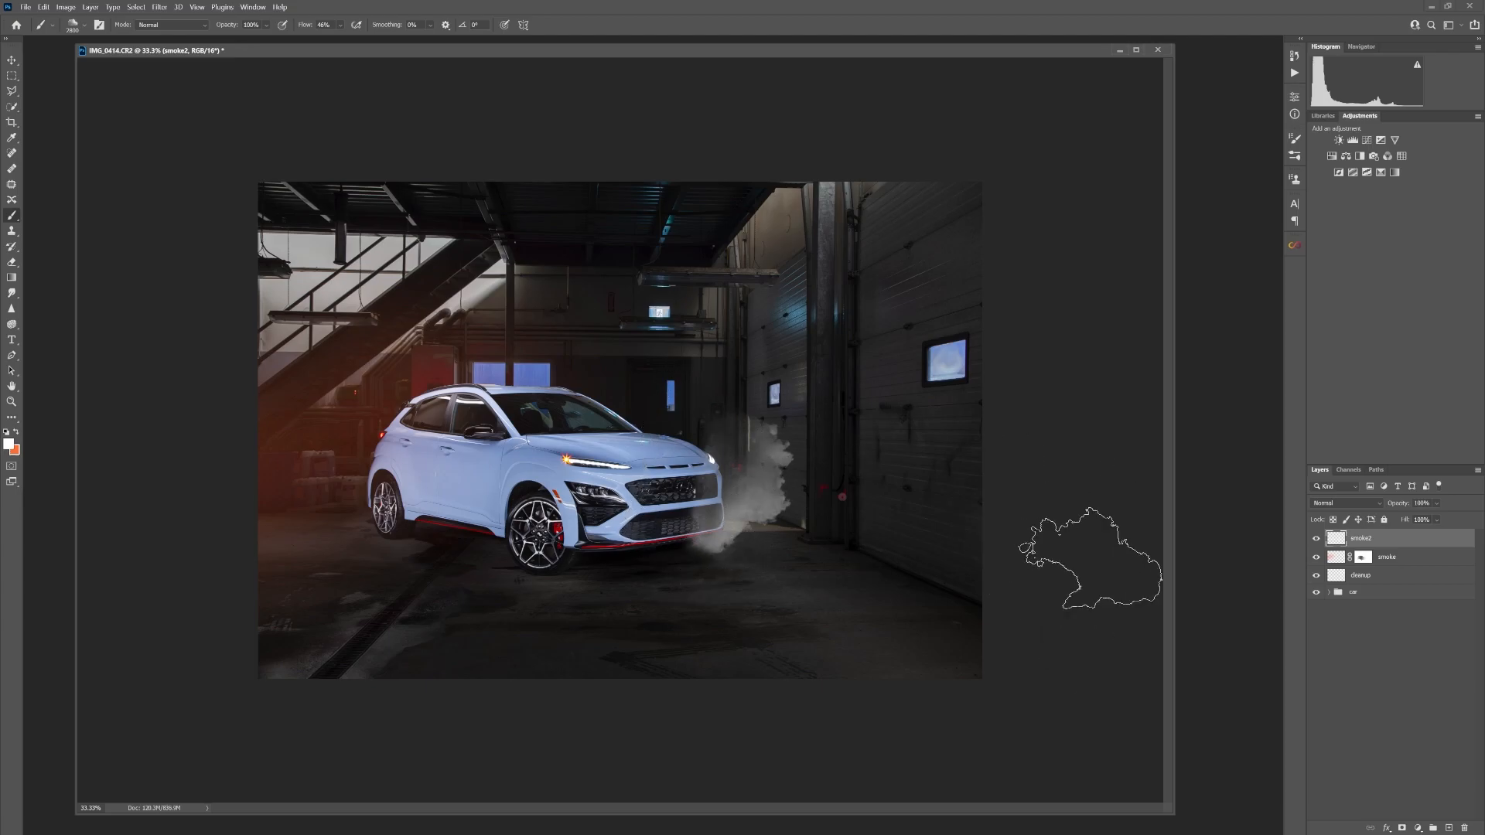
click(690, 455)
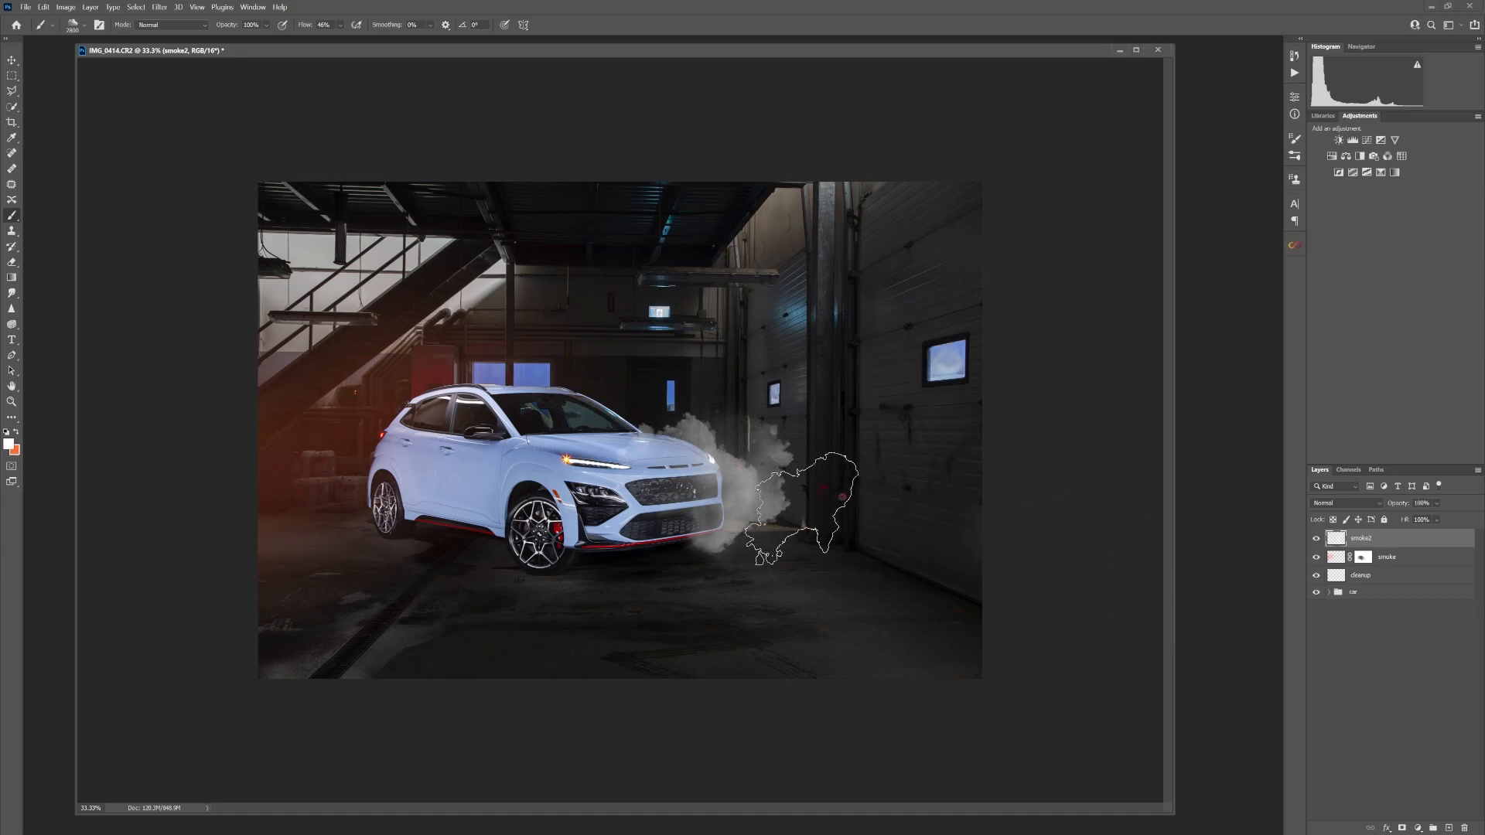
click(801, 509)
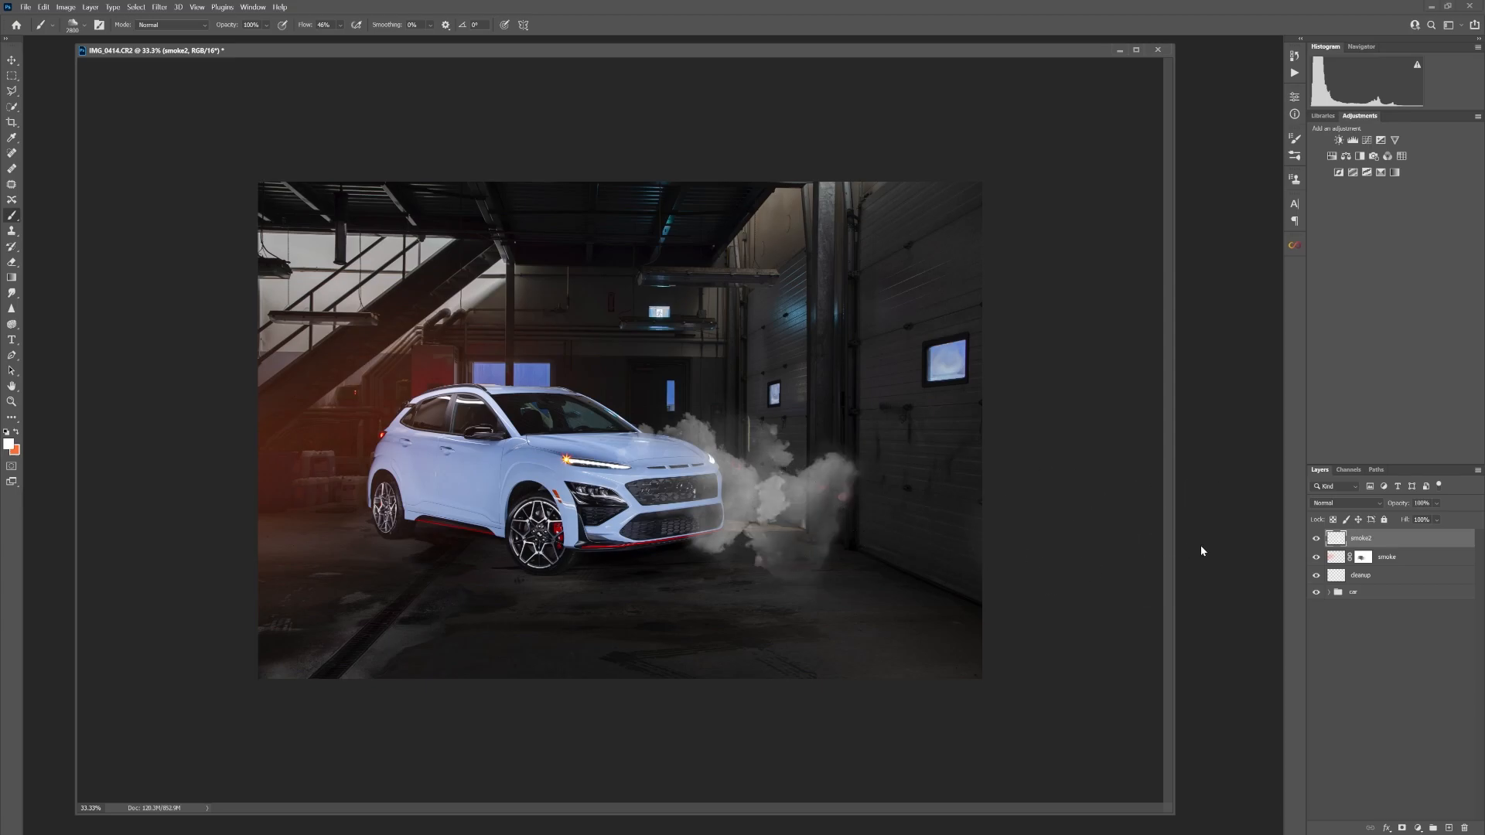
Apply a Gaussian Blur with a radius of 167.6 pixels to the smoke2 layer
click(153, 8)
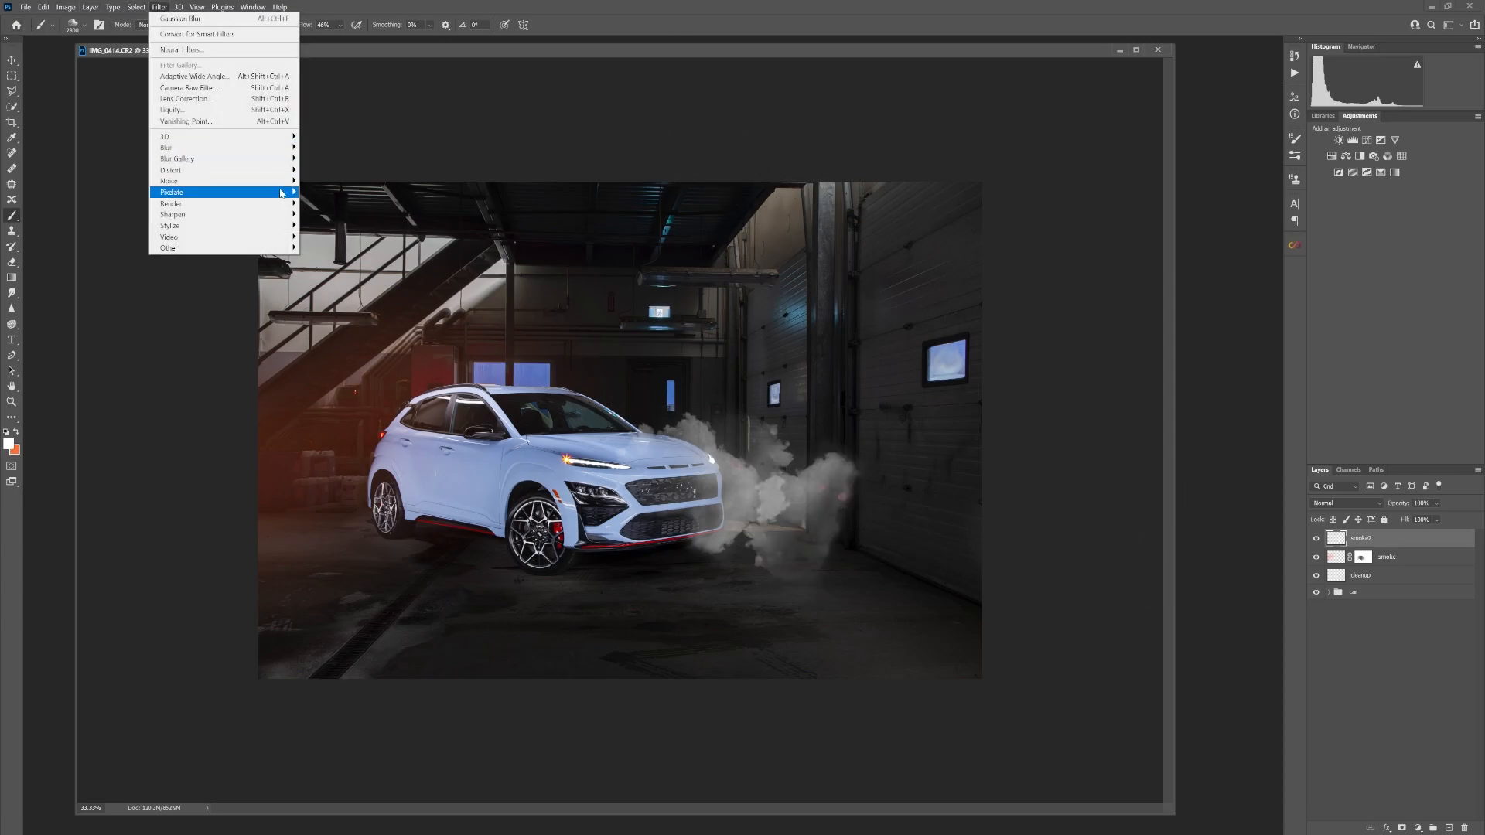
mouse_move(198, 146)
click(331, 175)
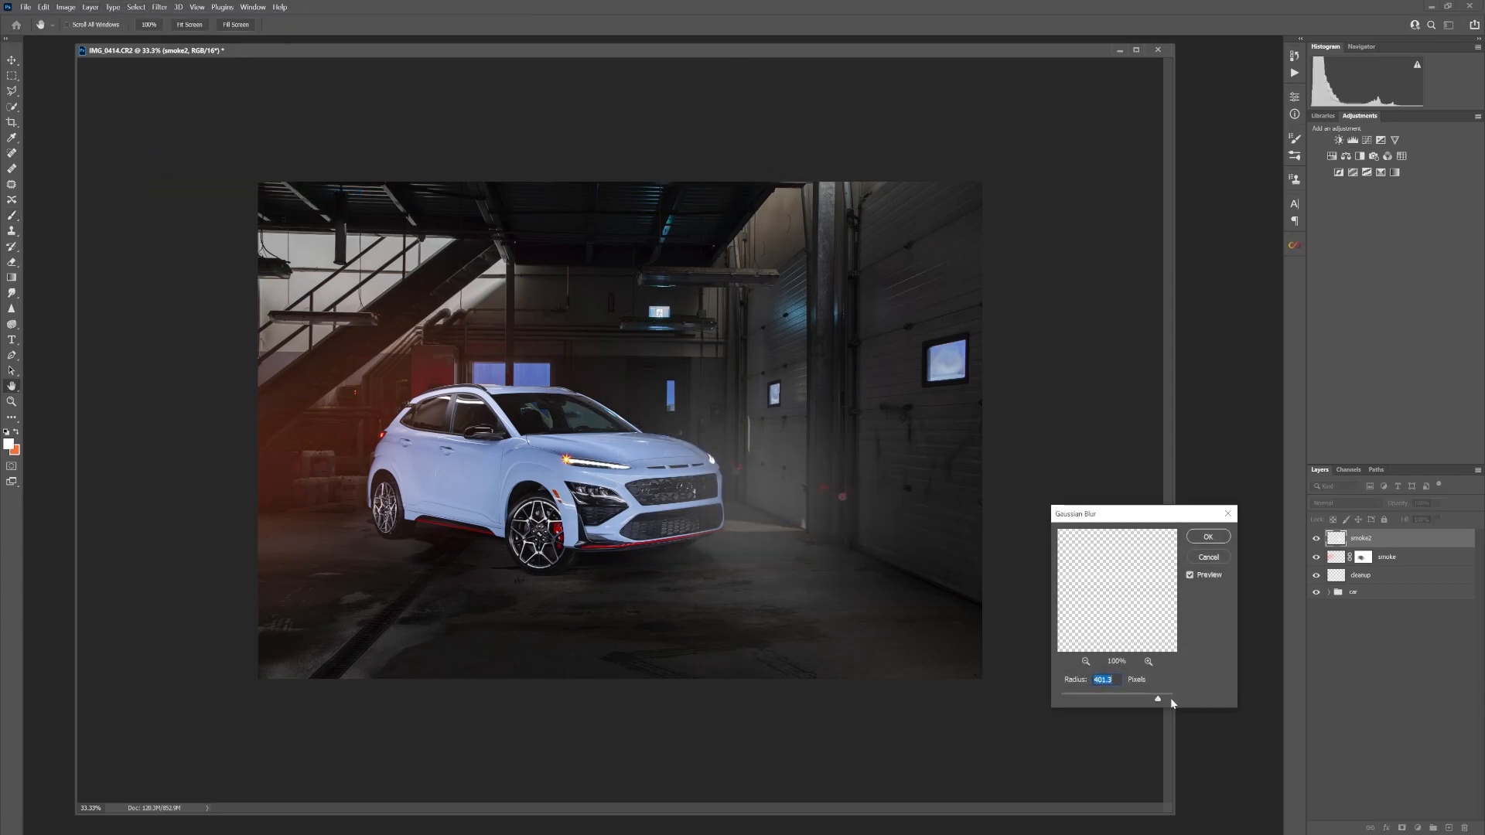
drag(1158, 699, 1148, 702)
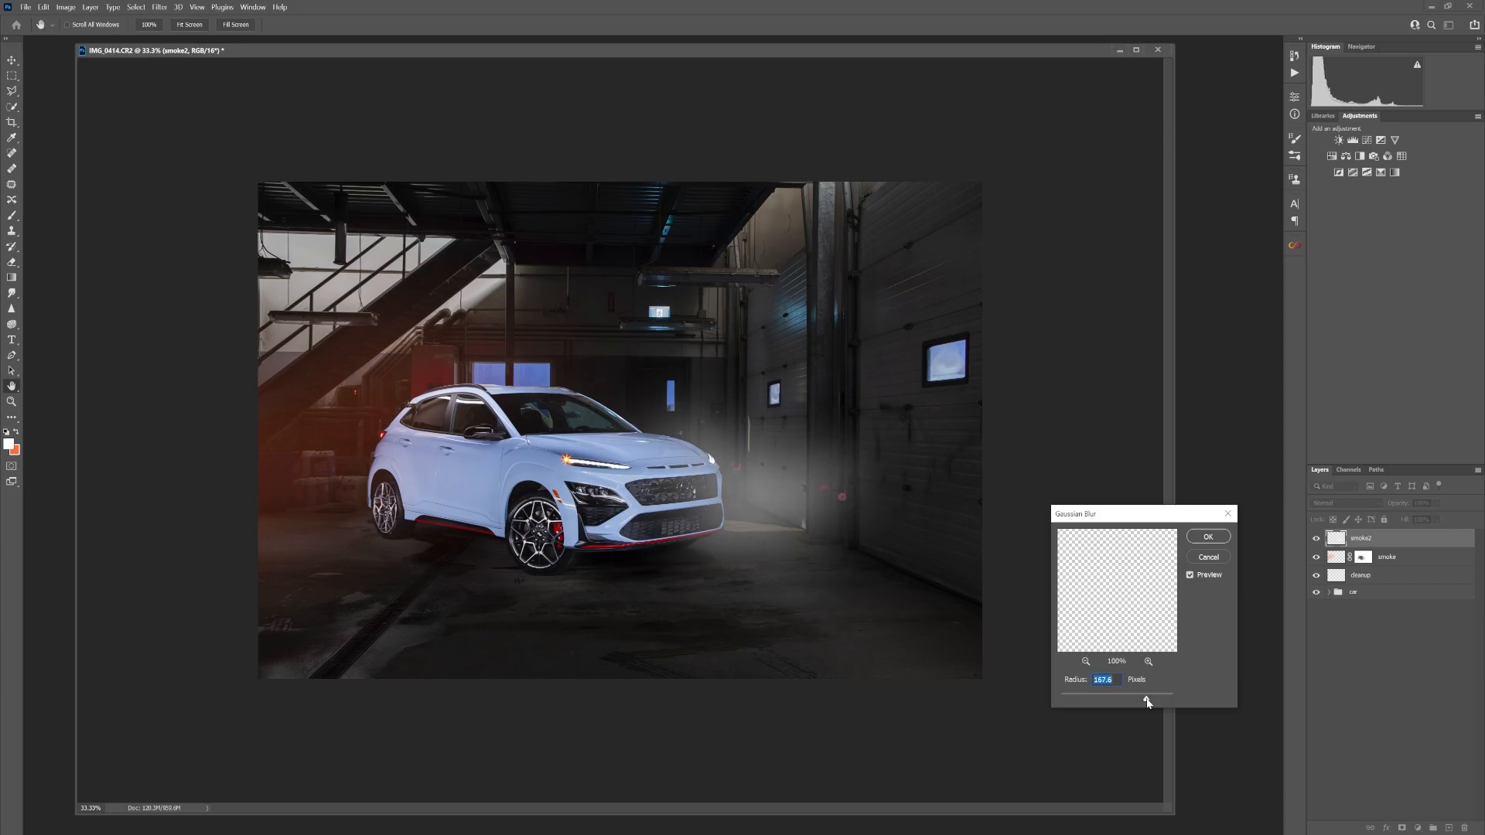
click(1209, 538)
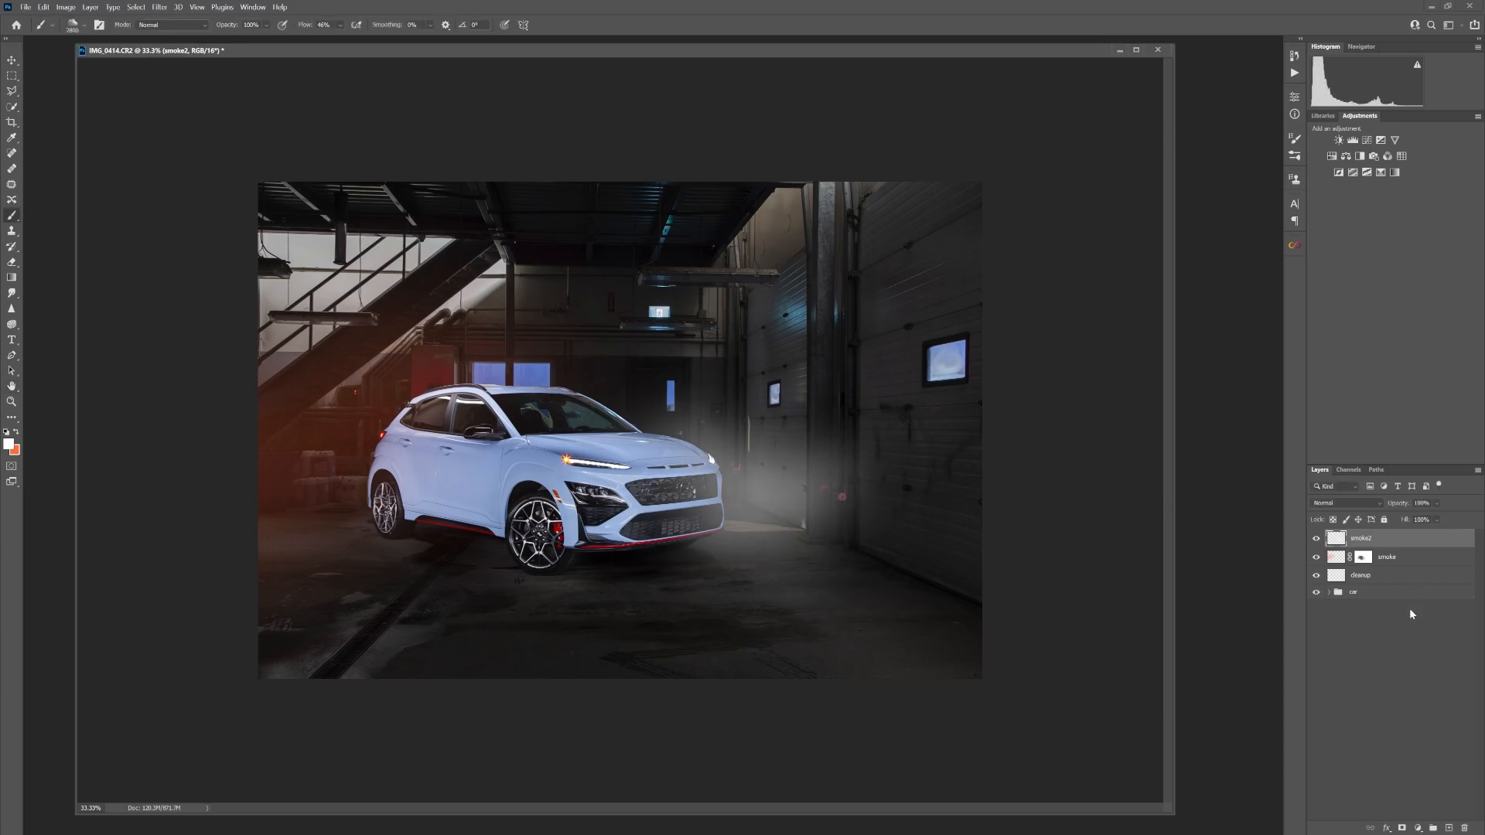
Lower the smoke2 layer's opacity to 36%, compare it on and off, and fine-tune the smoke layer's opacity
mouse_move(1451, 521)
mouse_down()
mouse_move(1397, 520)
mouse_move(1421, 521)
mouse_up()
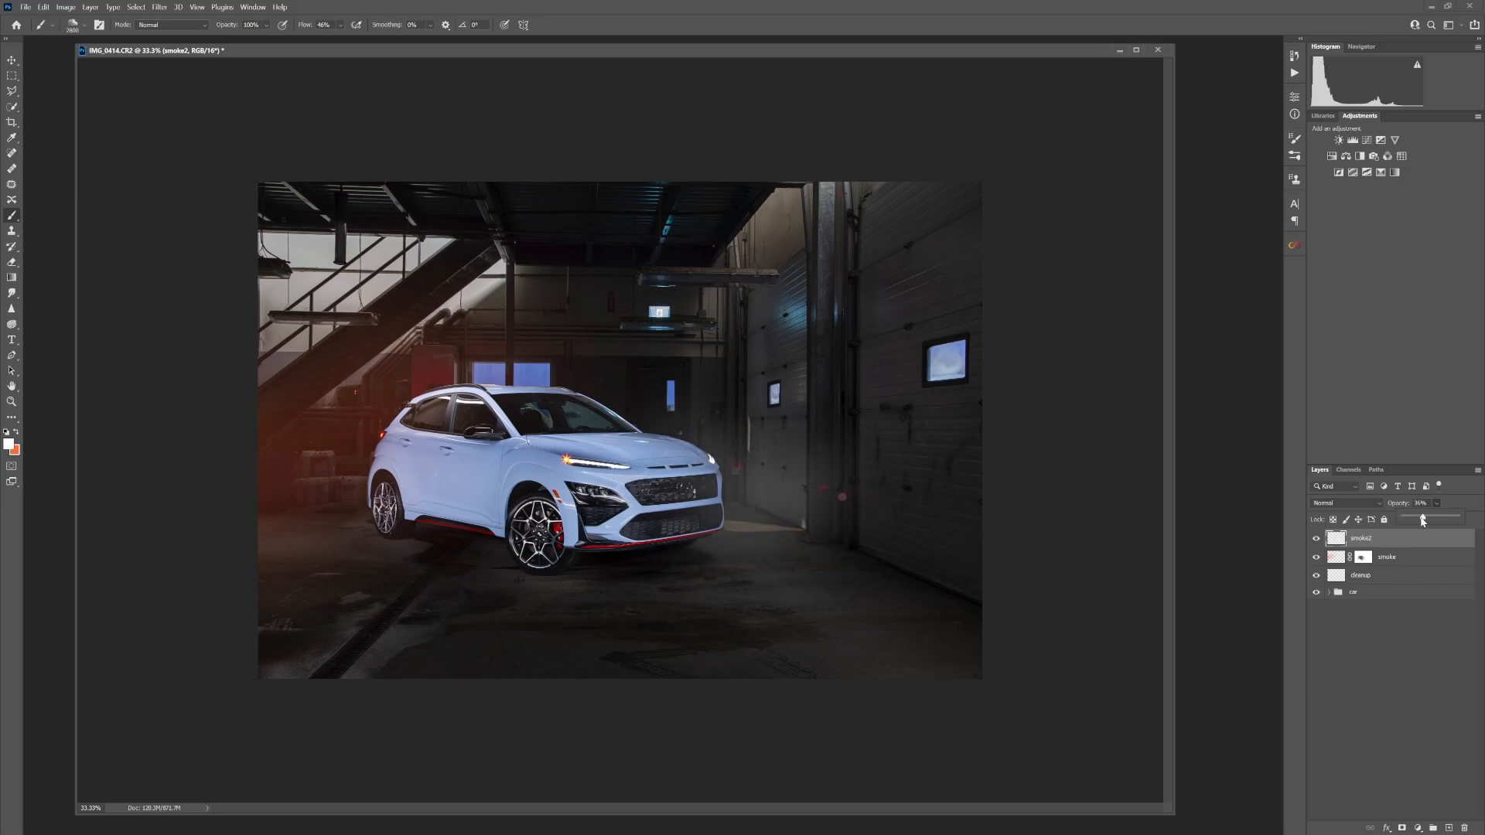
click(1316, 538)
click(1316, 538)
click(1389, 560)
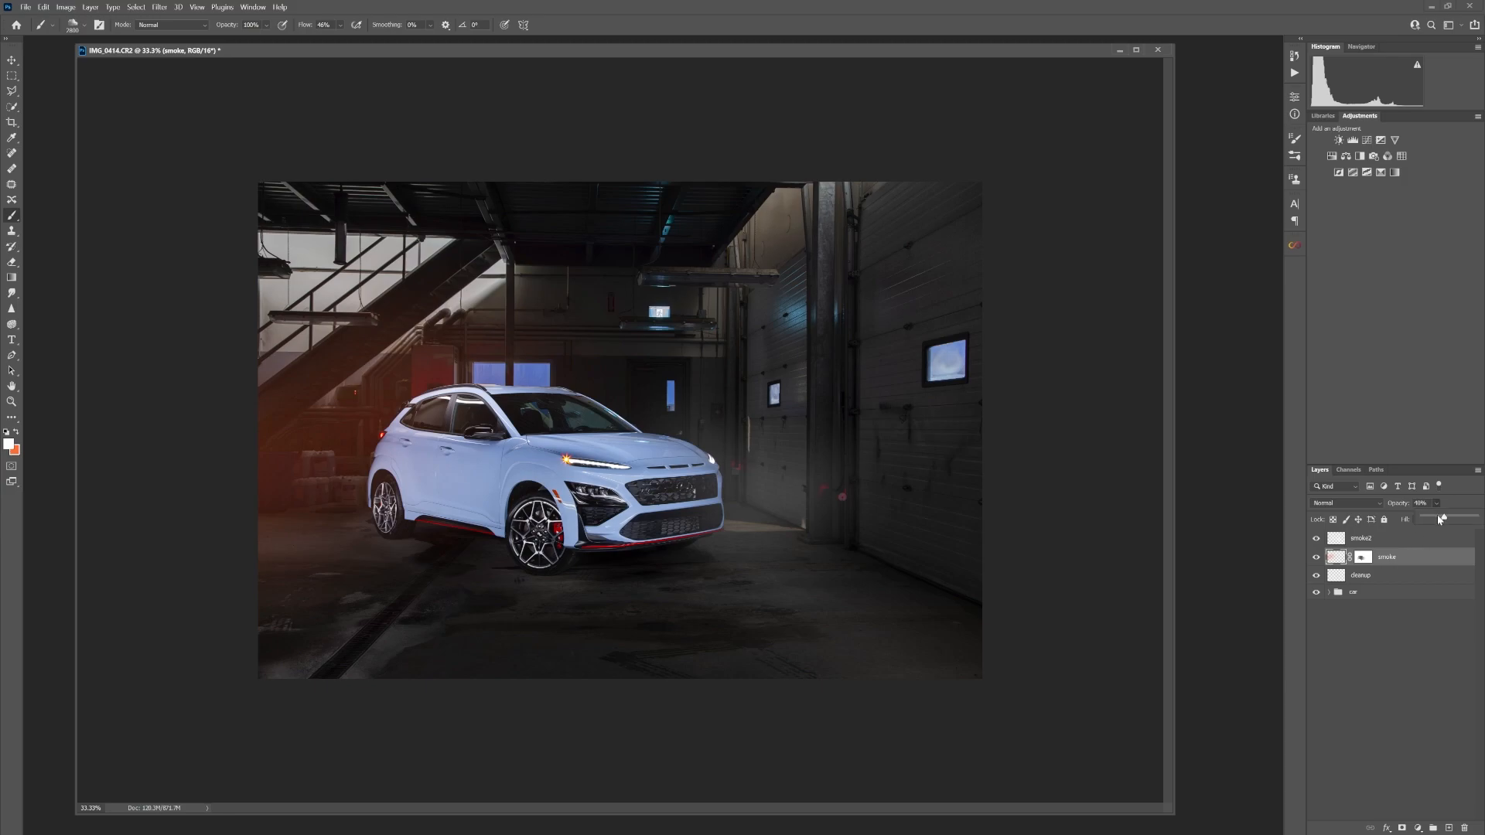
drag(1439, 520, 1438, 519)
Set up the Spot Healing Brush on the cleanup layer with a close view of the hood, and hide both smoke layers
click(1358, 574)
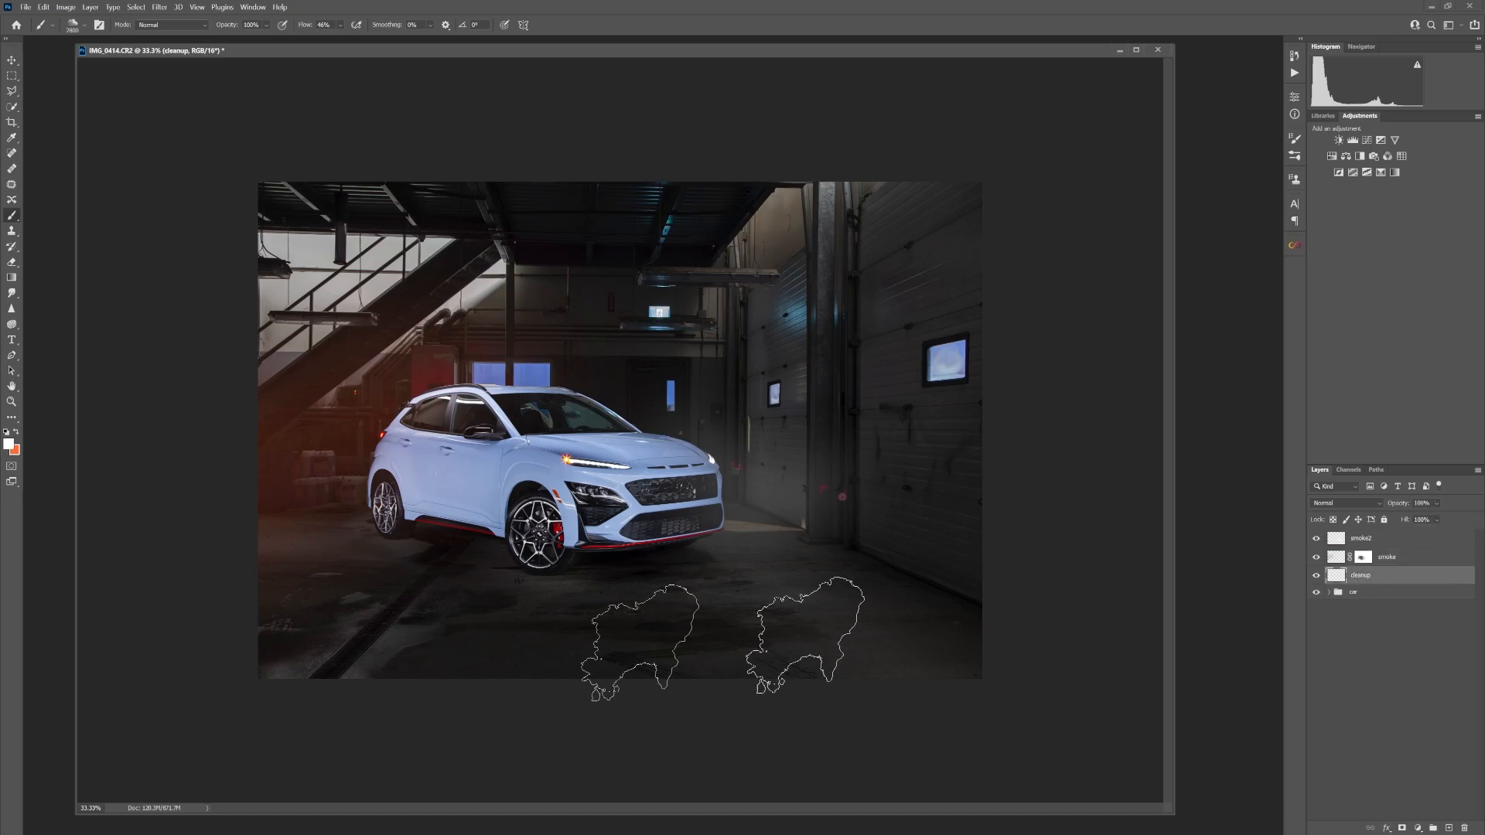
double_click(12, 401)
click(14, 155)
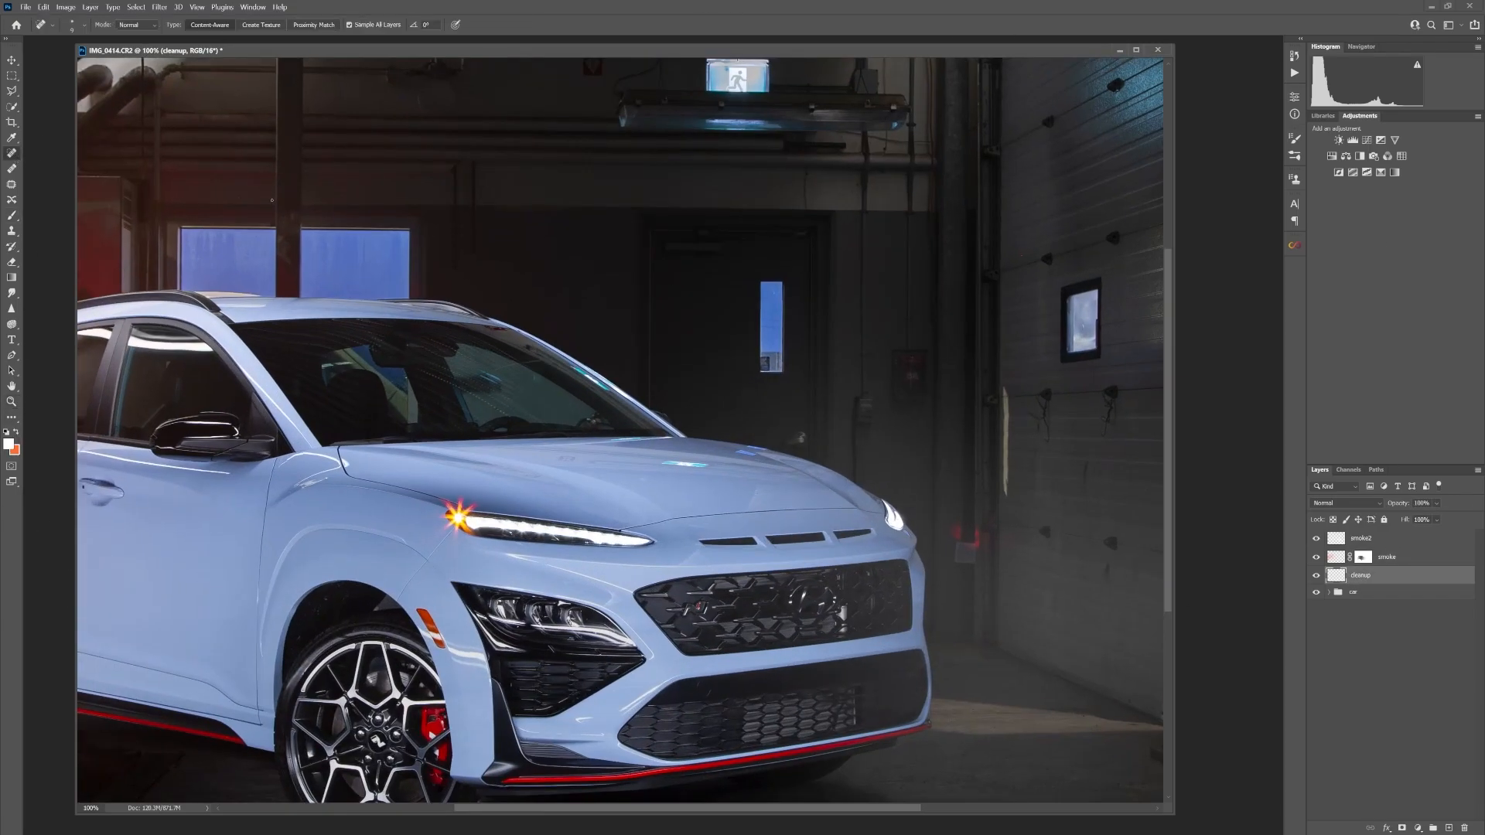
key(ctrl+plus)
key(ctrl+plus)
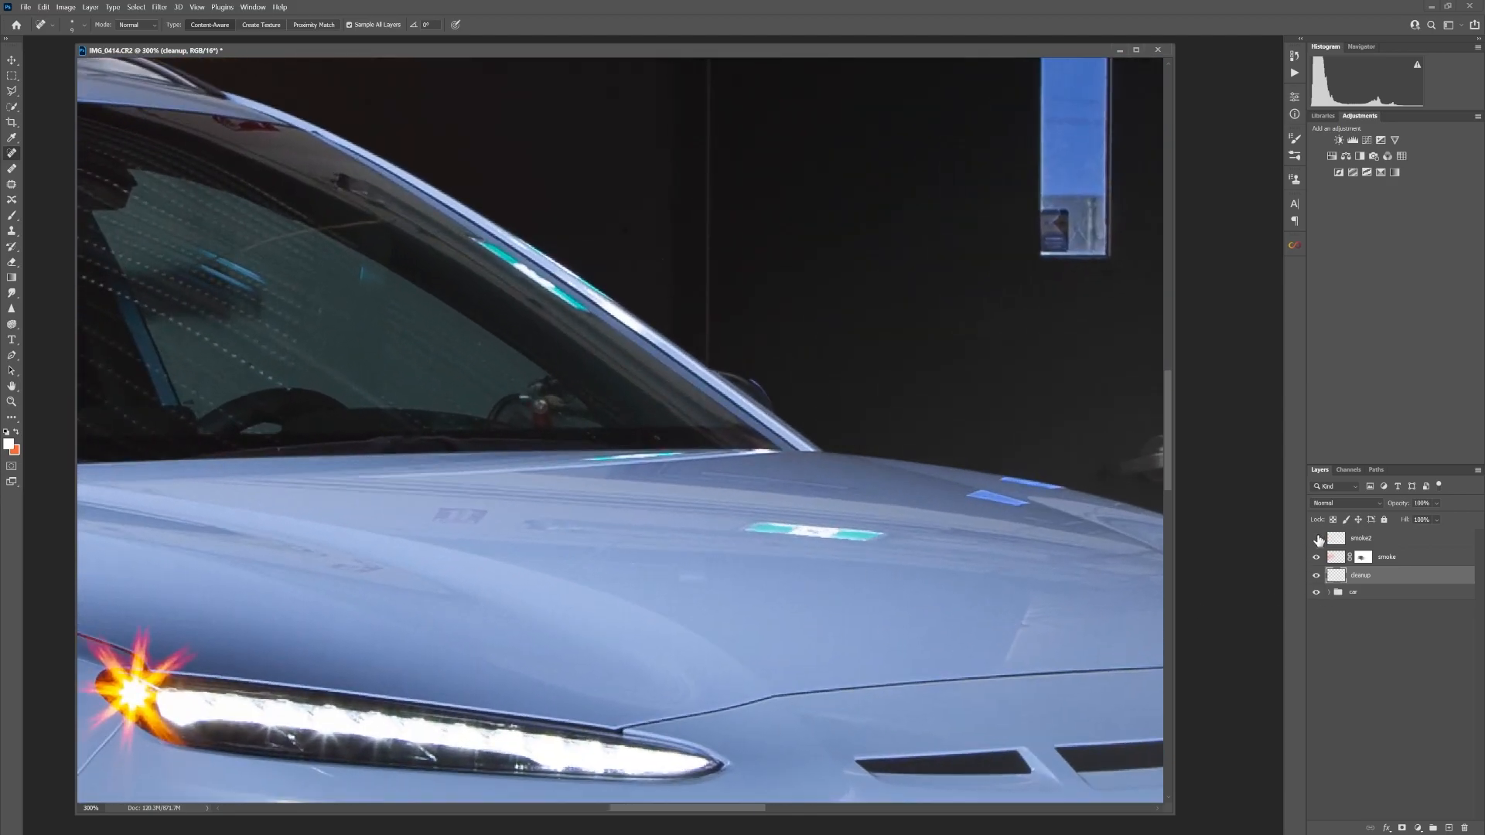
drag(1318, 538, 1317, 558)
Heal away the coloured light reflections on the windshield pillar and hood with an enlarged Spot Healing Brush
drag(788, 431, 774, 116)
key(bracketright)
key(bracketright)
key(bracketright)
key(bracketright)
click(546, 230)
mouse_move(255, 557)
mouse_down()
mouse_move(438, 660)
mouse_move(663, 219)
mouse_move(127, 488)
mouse_move(591, 467)
mouse_move(903, 429)
mouse_move(630, 517)
mouse_up()
key(ctrl+minus)
drag(574, 401, 490, 504)
mouse_move(358, 497)
mouse_down()
mouse_move(684, 536)
mouse_move(590, 556)
mouse_move(468, 491)
mouse_up()
mouse_move(799, 628)
mouse_down()
mouse_move(815, 666)
mouse_move(1160, 666)
mouse_up()
key(ctrl+0)
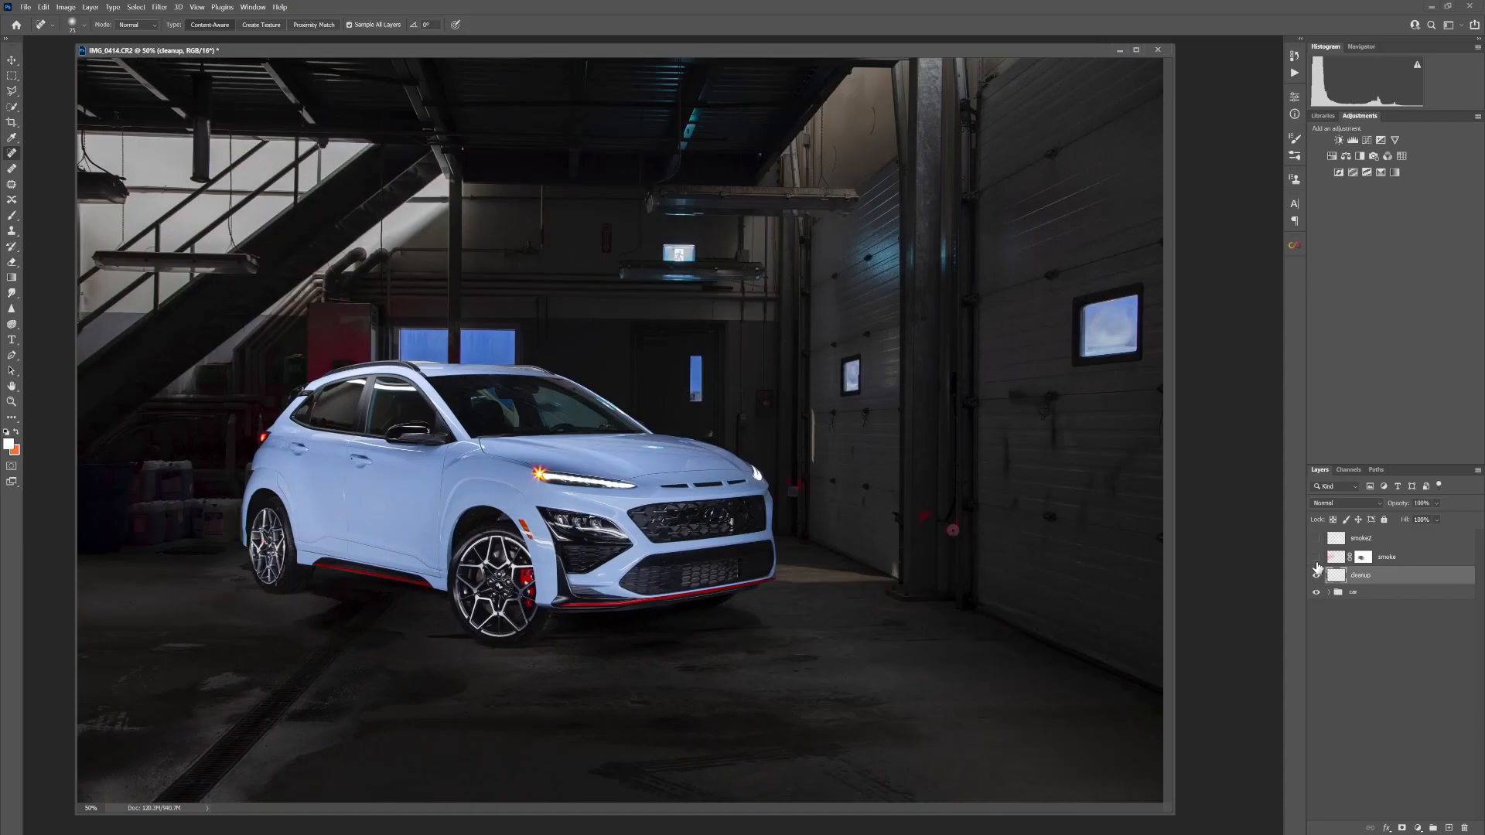
Show both smoke layers again and lower the smoke2 layer's opacity to about 26%
click(1317, 556)
click(1316, 538)
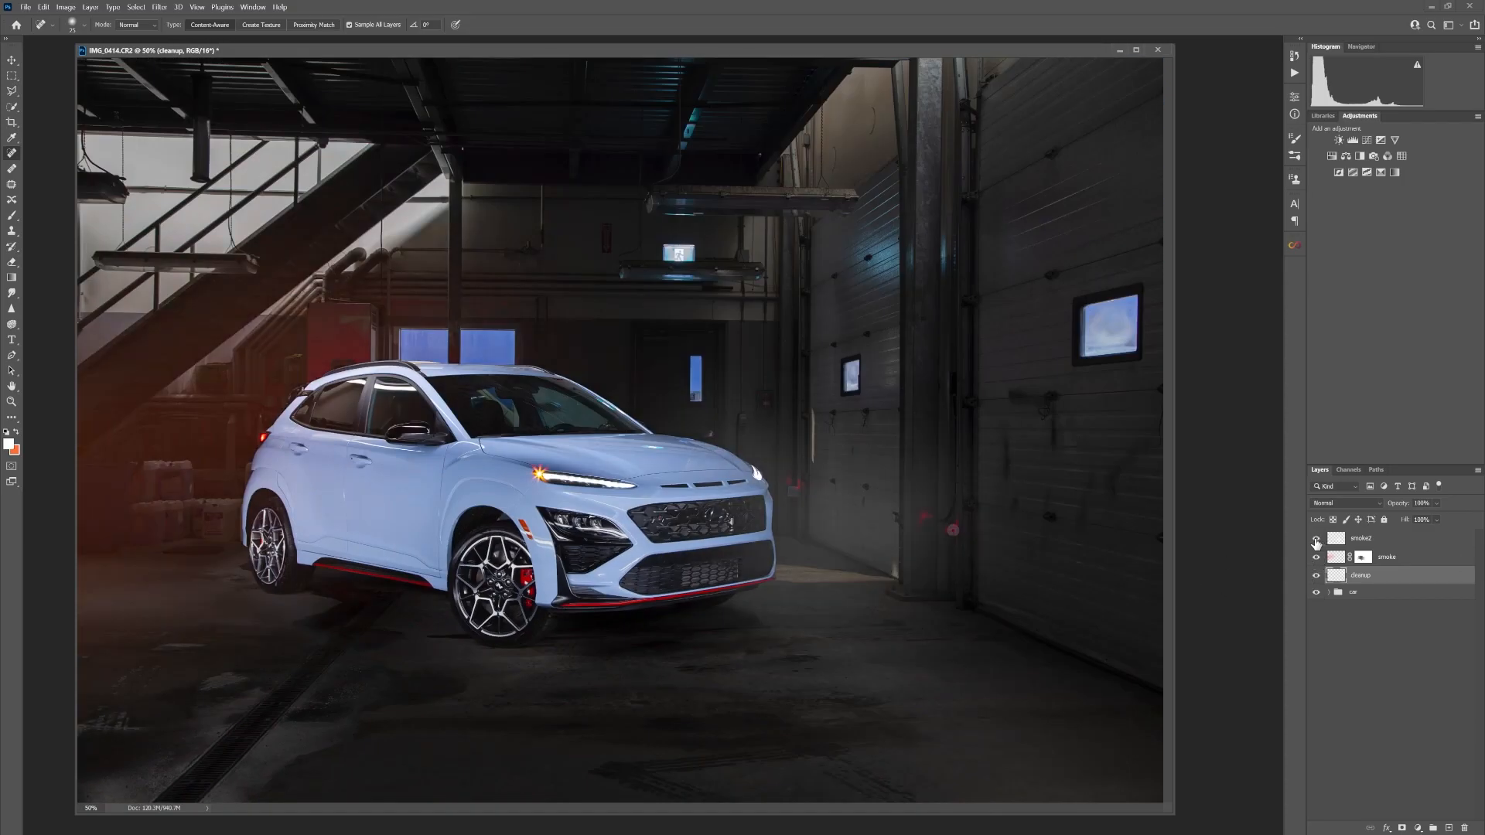
key(ctrl+minus)
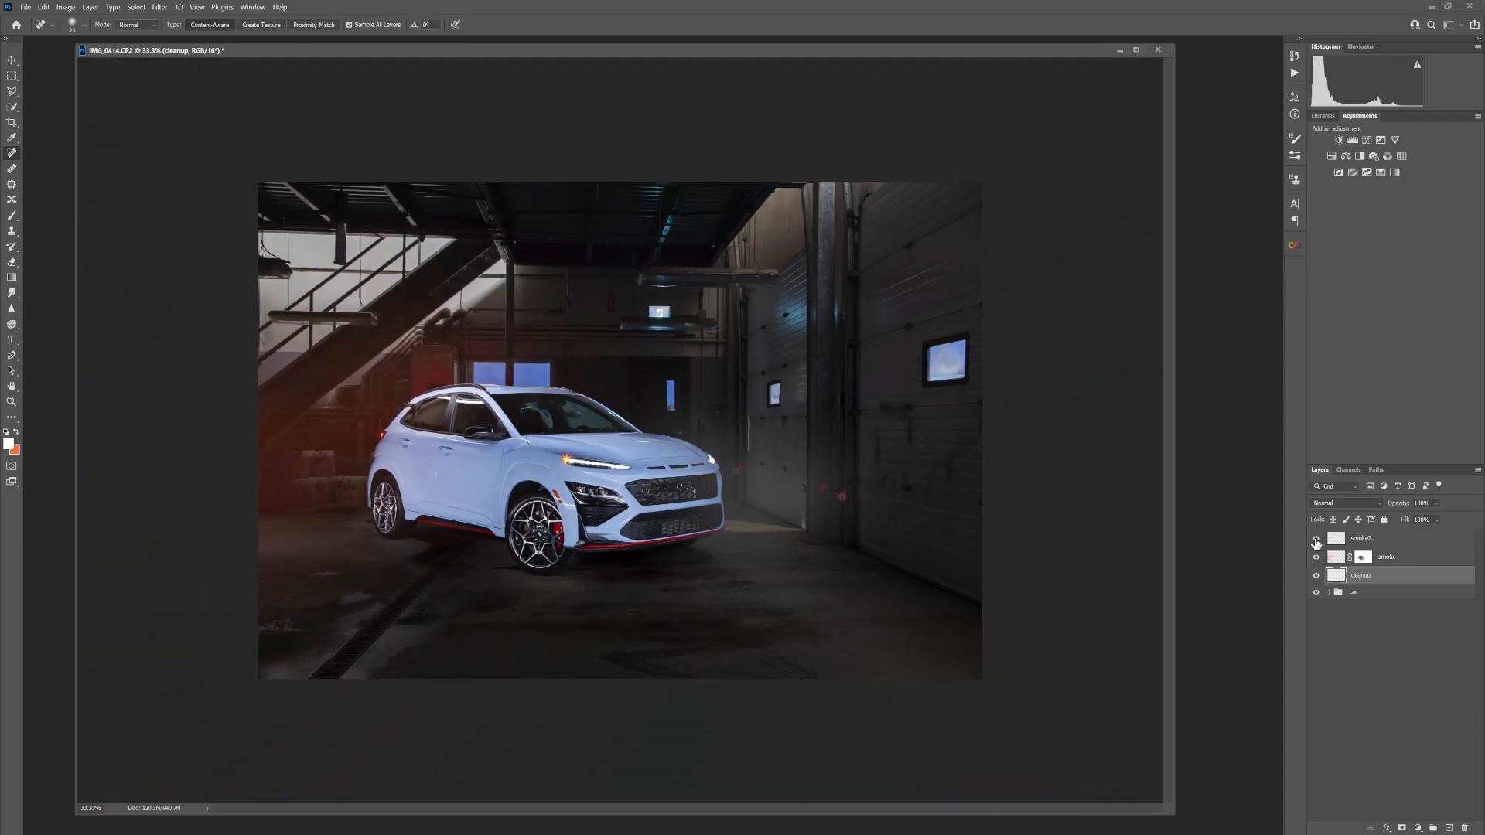
click(1392, 539)
click(1437, 503)
drag(1436, 522, 1435, 522)
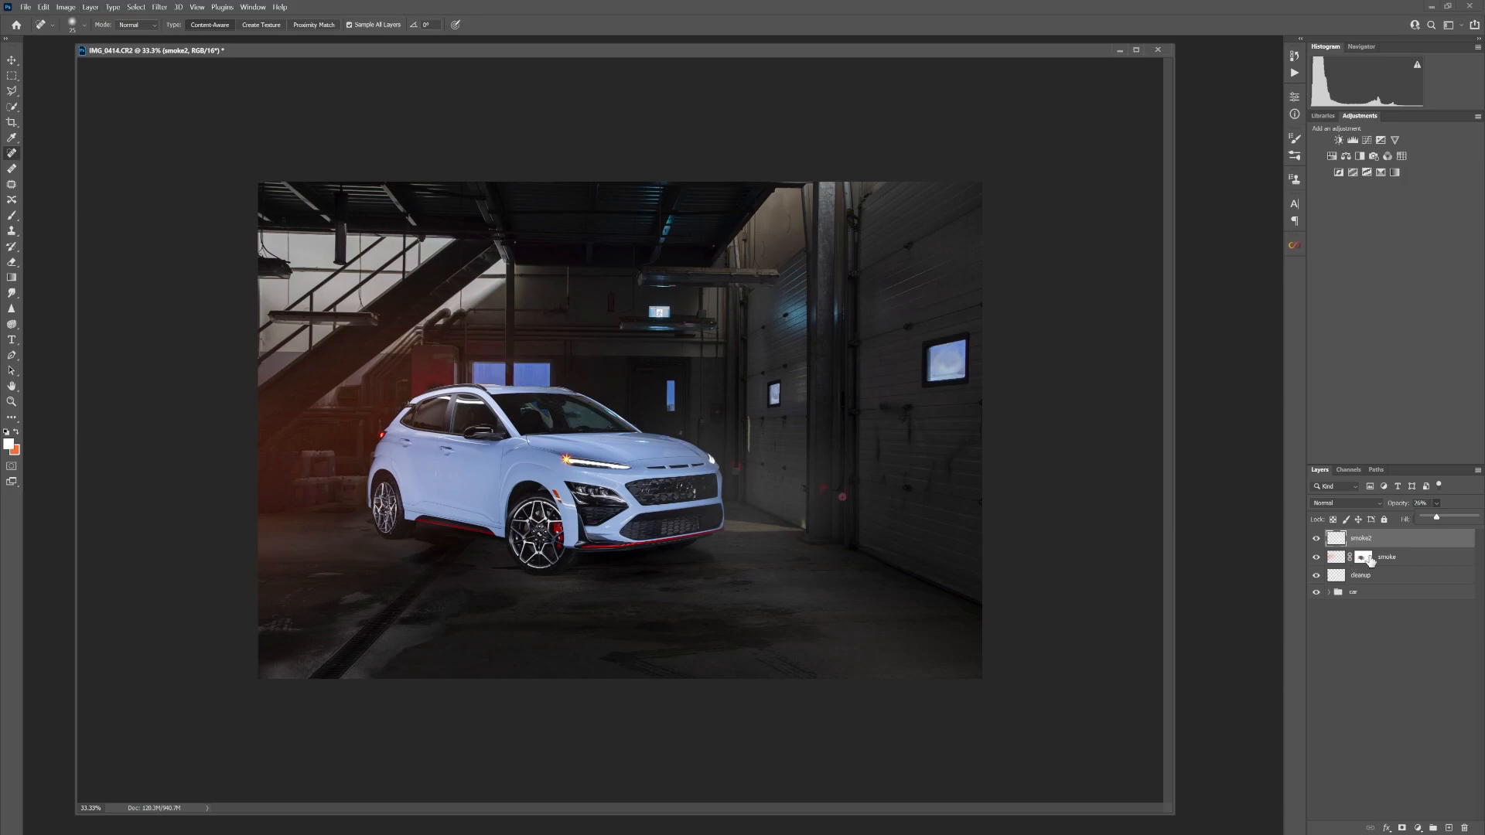
Add a white layer mask to the smoke2 layer and load the saved car selection
click(1402, 828)
click(135, 7)
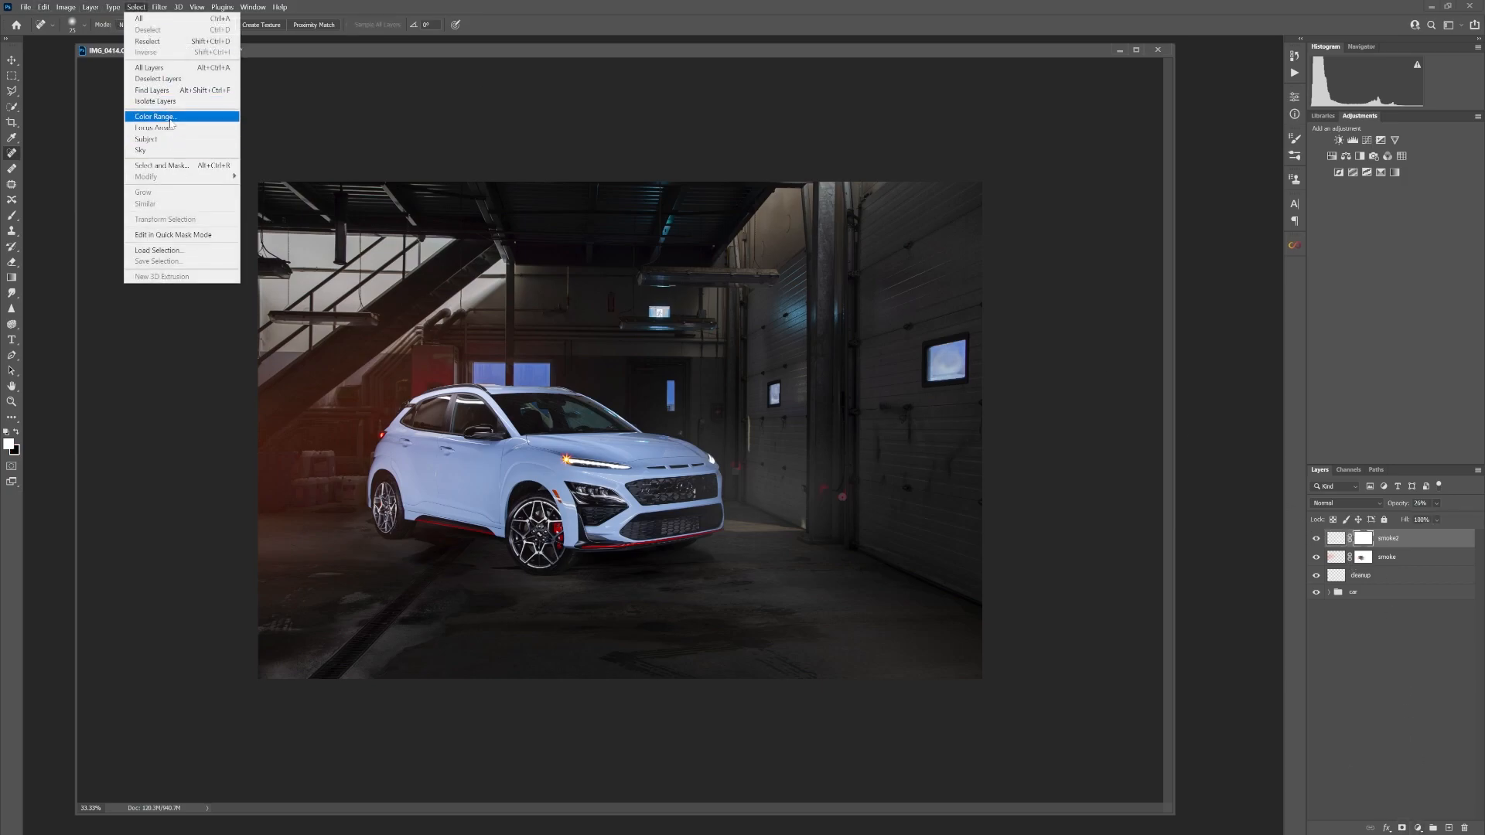
click(159, 250)
click(756, 264)
click(734, 301)
click(832, 235)
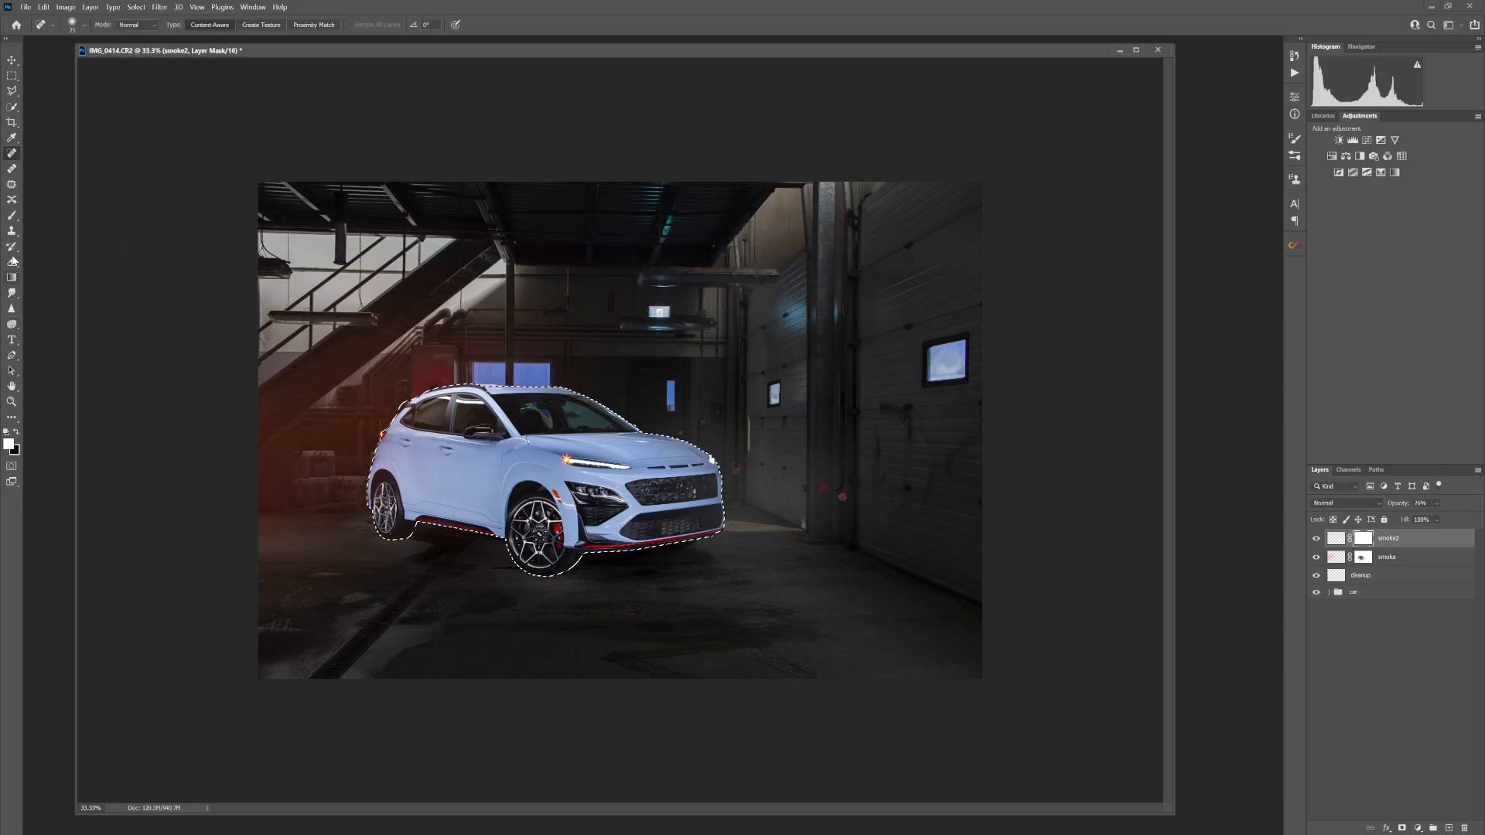
Paint the smoke2 mask black over the car's front with a Soft Round brush, deselect, and compare the layer on and off
key(s)
key(b)
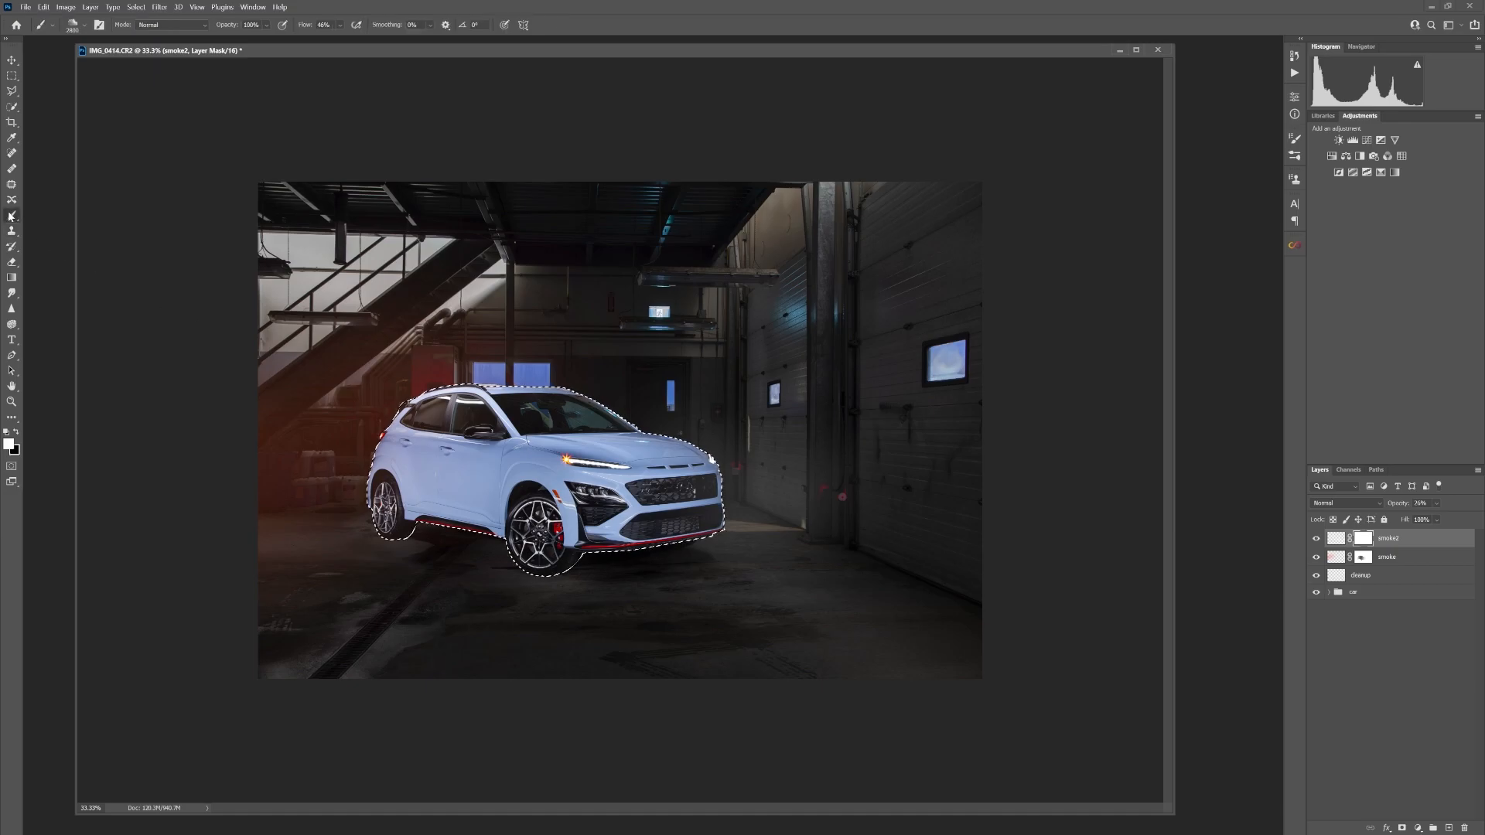
click(74, 27)
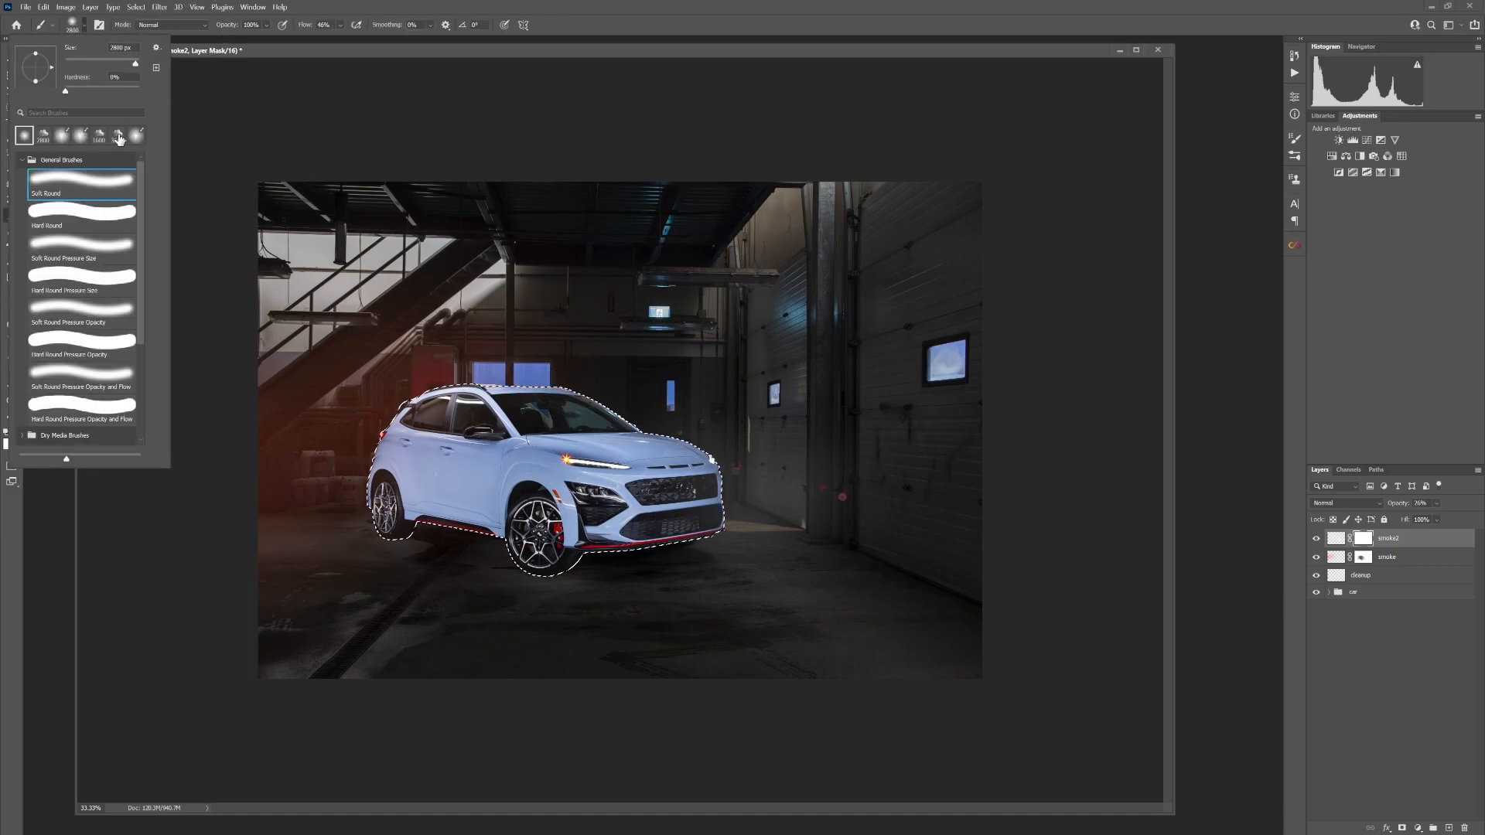
click(222, 54)
click(16, 433)
click(635, 500)
mouse_move(652, 489)
mouse_down()
mouse_move(640, 478)
mouse_move(654, 498)
mouse_up()
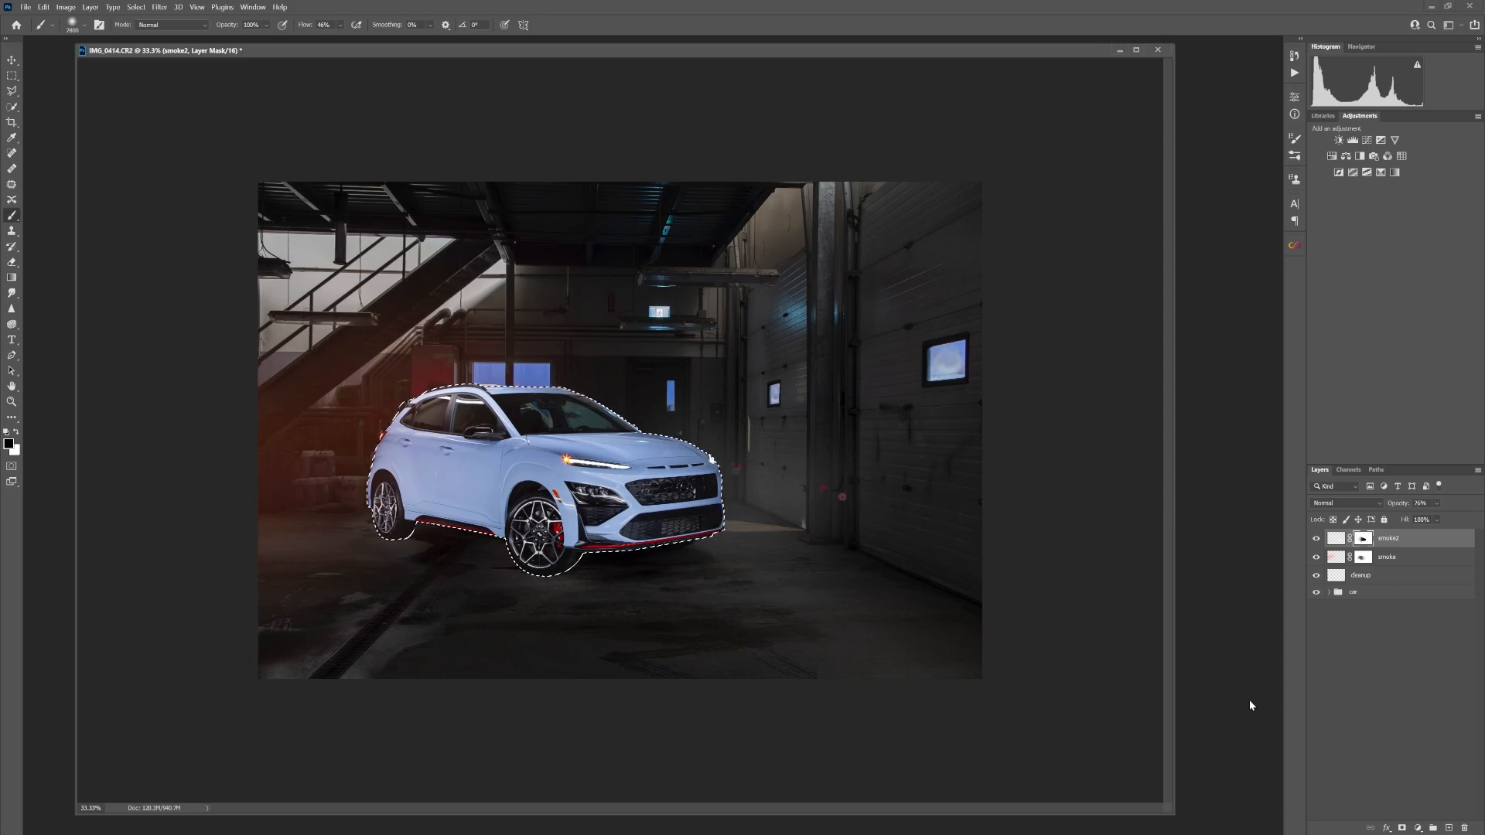
key(ctrl+d)
click(1316, 538)
click(1316, 538)
click(1316, 538)
click(1316, 538)
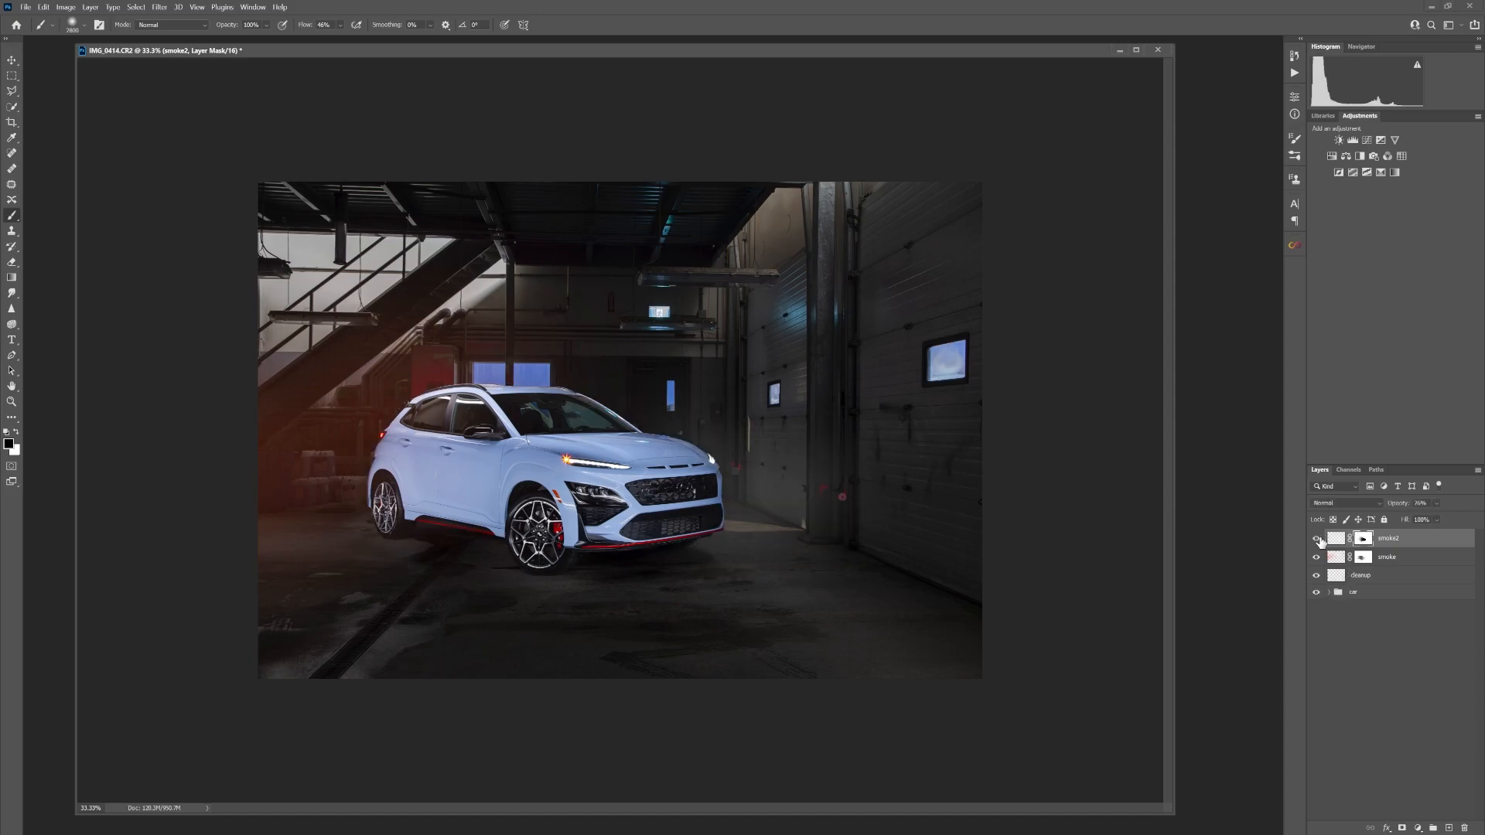
Raise the smoke2 layer's opacity to about 36%, and undo the blank layer added above it
drag(1440, 523, 1445, 522)
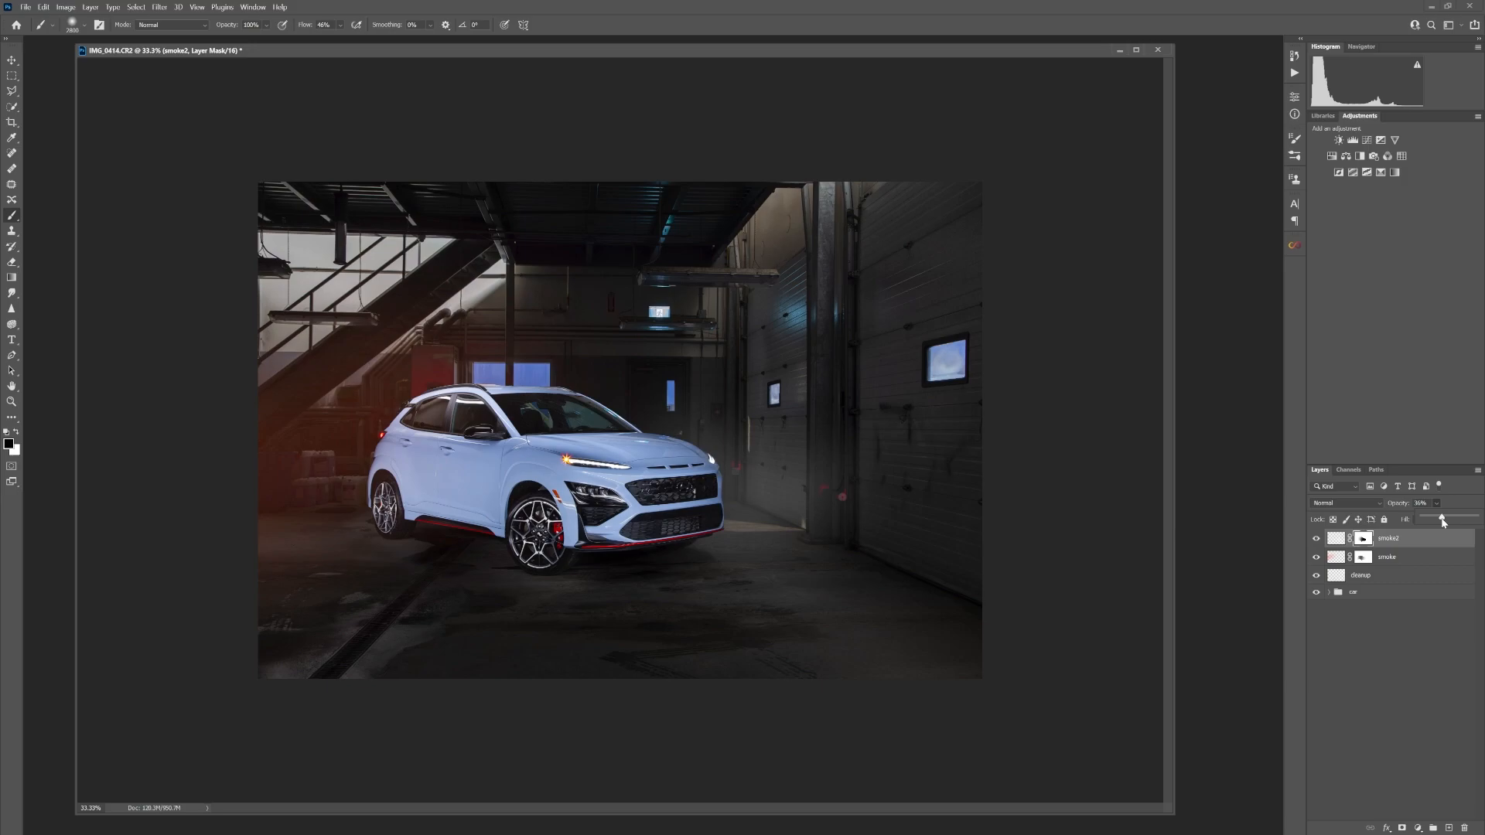
click(1449, 827)
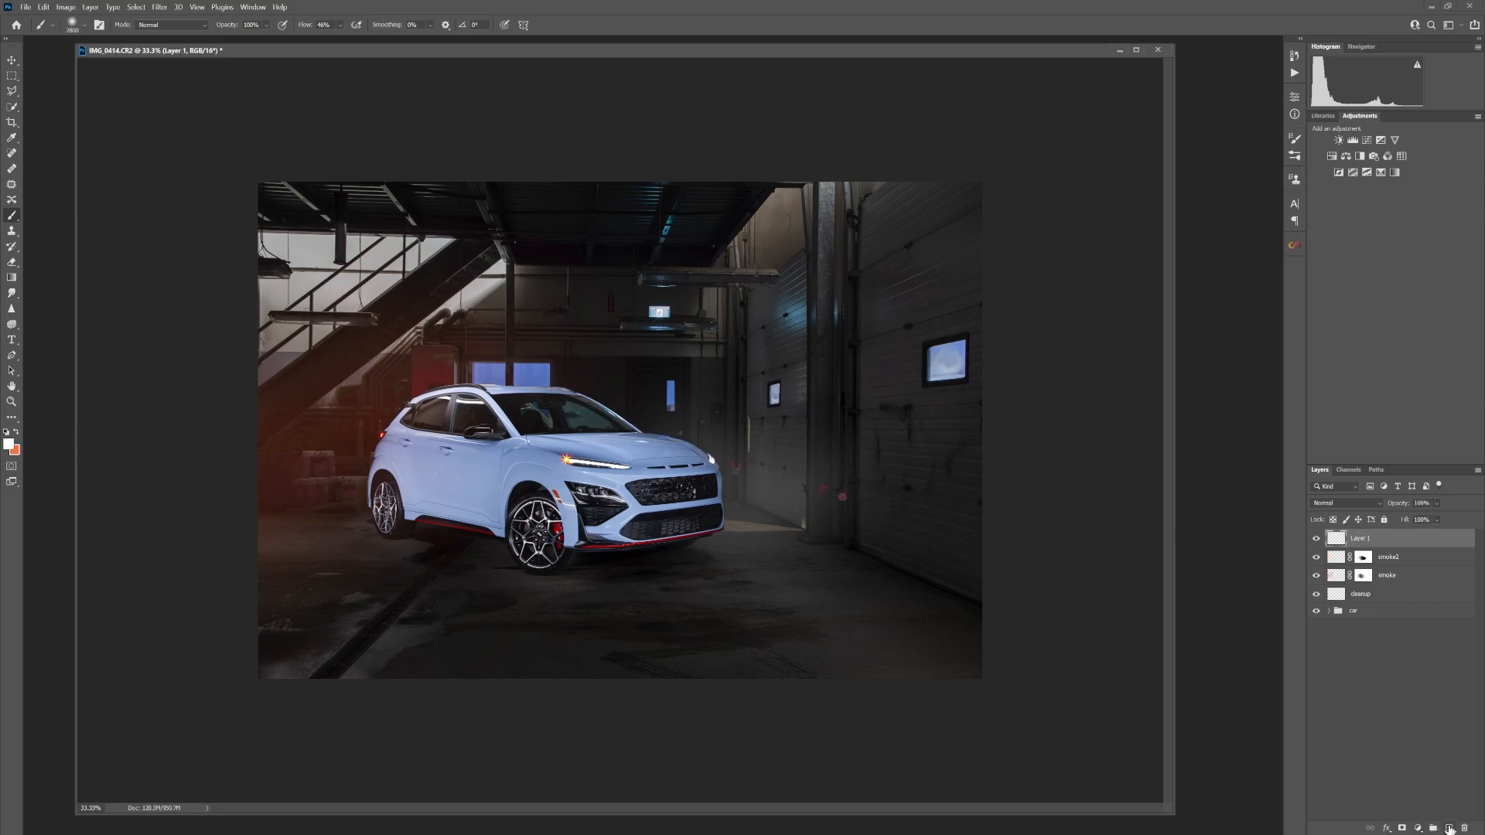
key(ctrl+z)
Add a Color Balance adjustment layer above smoke2, set the shadows' yellow-blue value to 2, and compare it on and off
click(1418, 828)
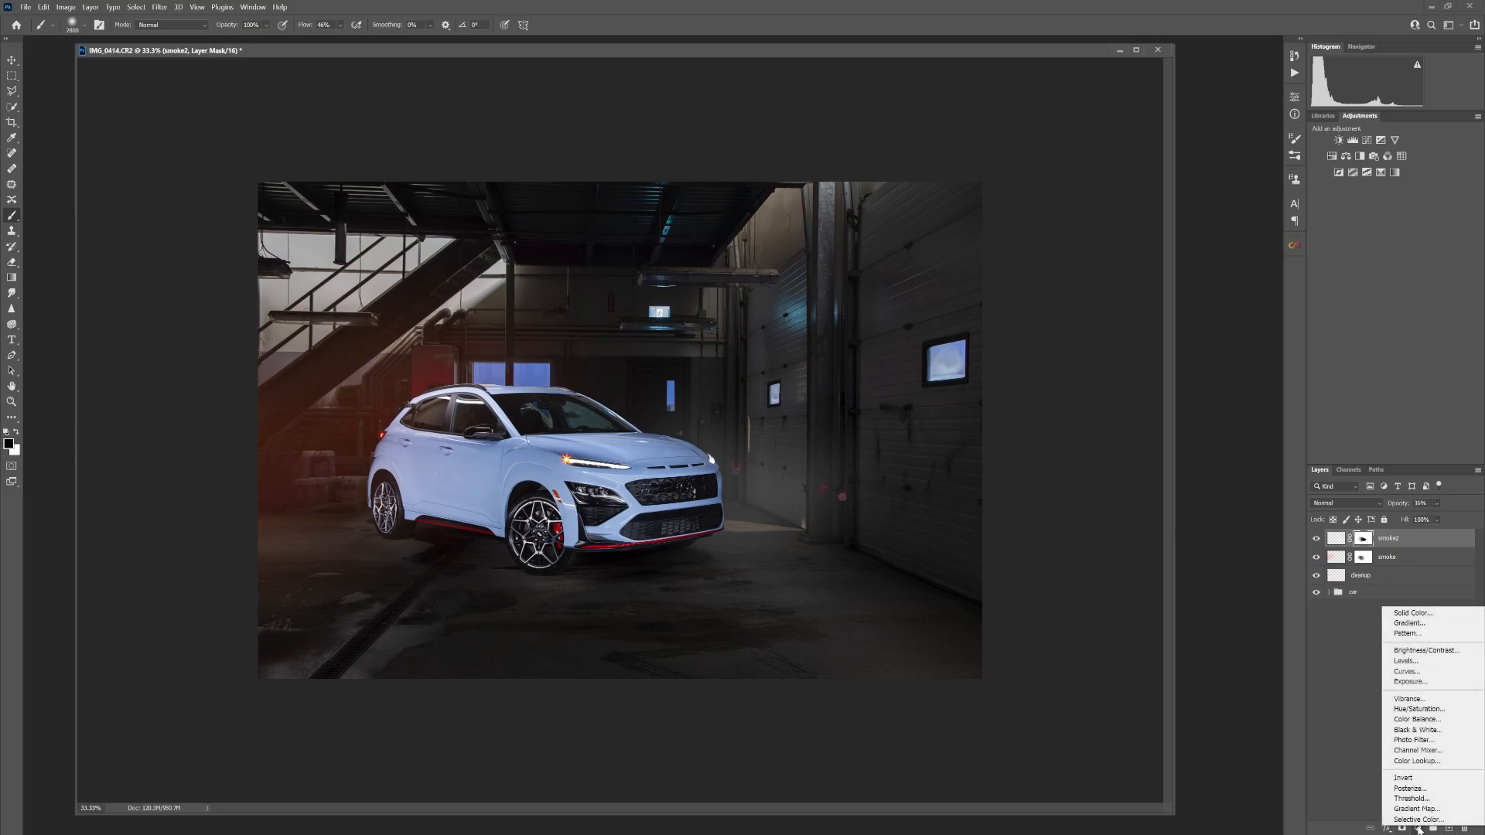
click(1416, 719)
click(1211, 125)
click(1211, 135)
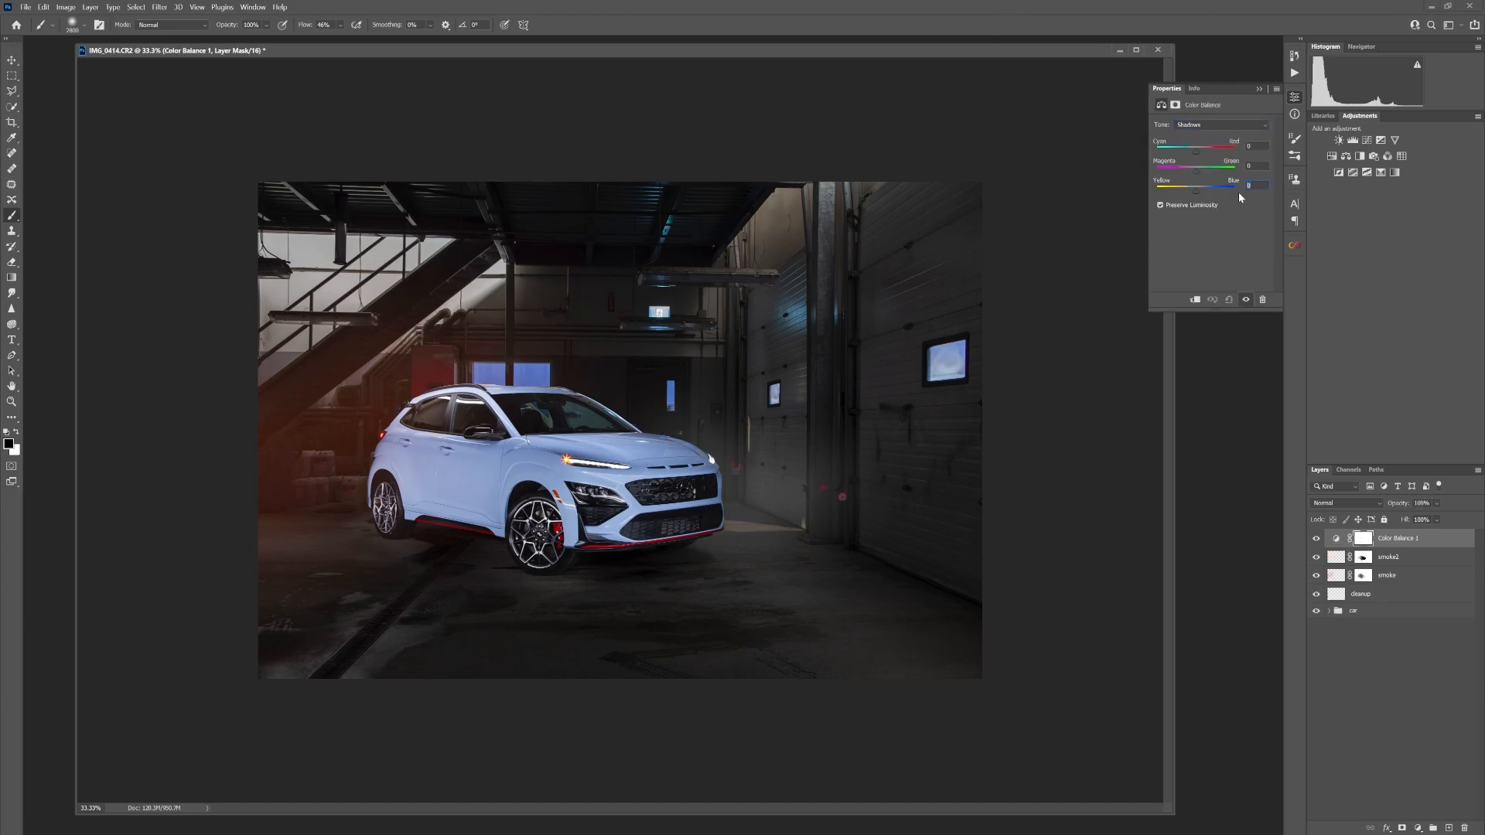
text(2)
click(1317, 539)
click(1317, 539)
click(1317, 539)
click(1317, 539)
click(1257, 89)
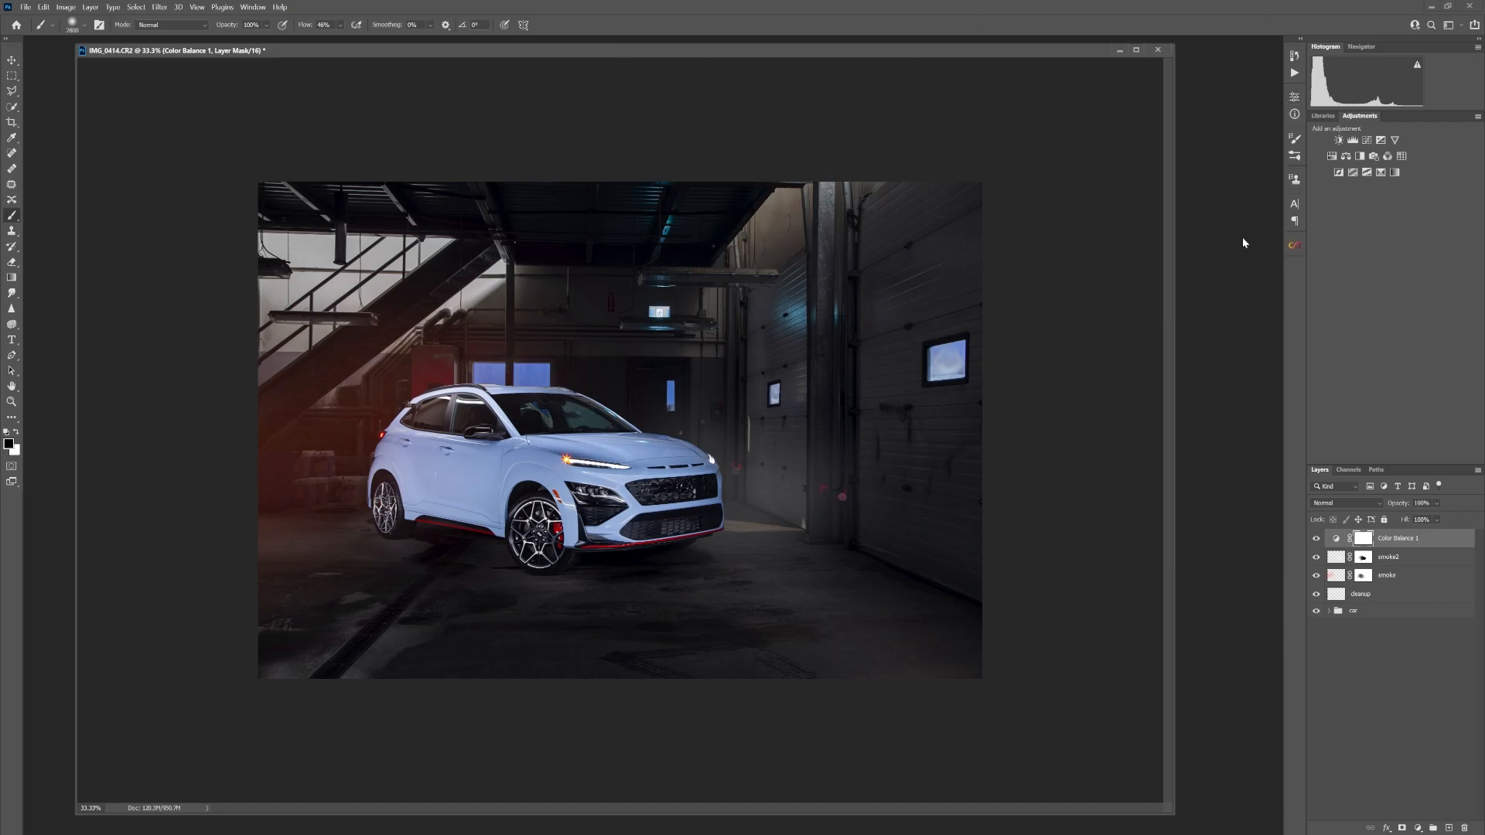
Target the smoke layer's mask and load the saved car selection
key(c)
click(1403, 578)
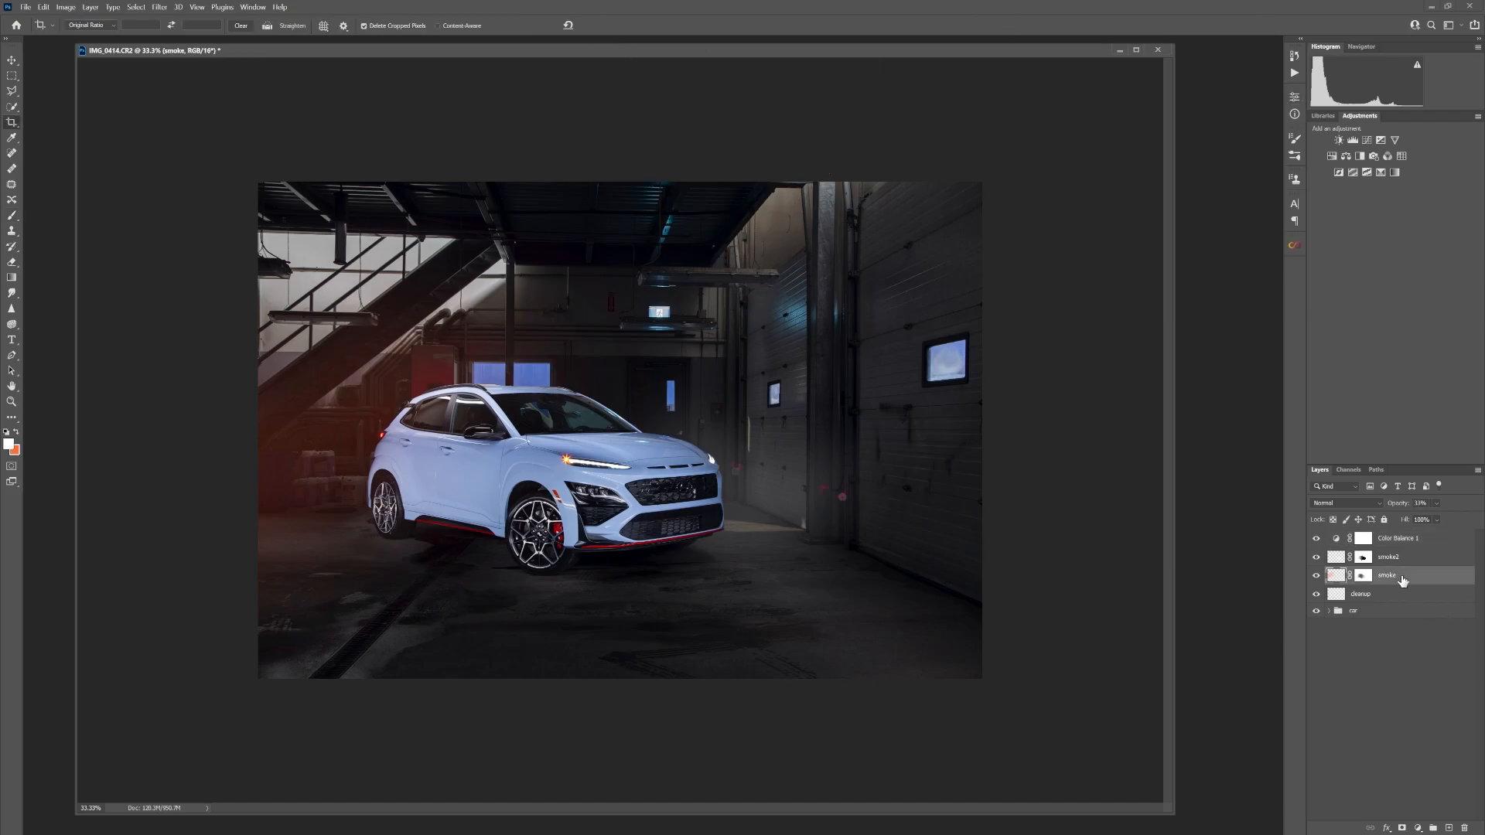
click(1363, 576)
click(136, 7)
click(162, 250)
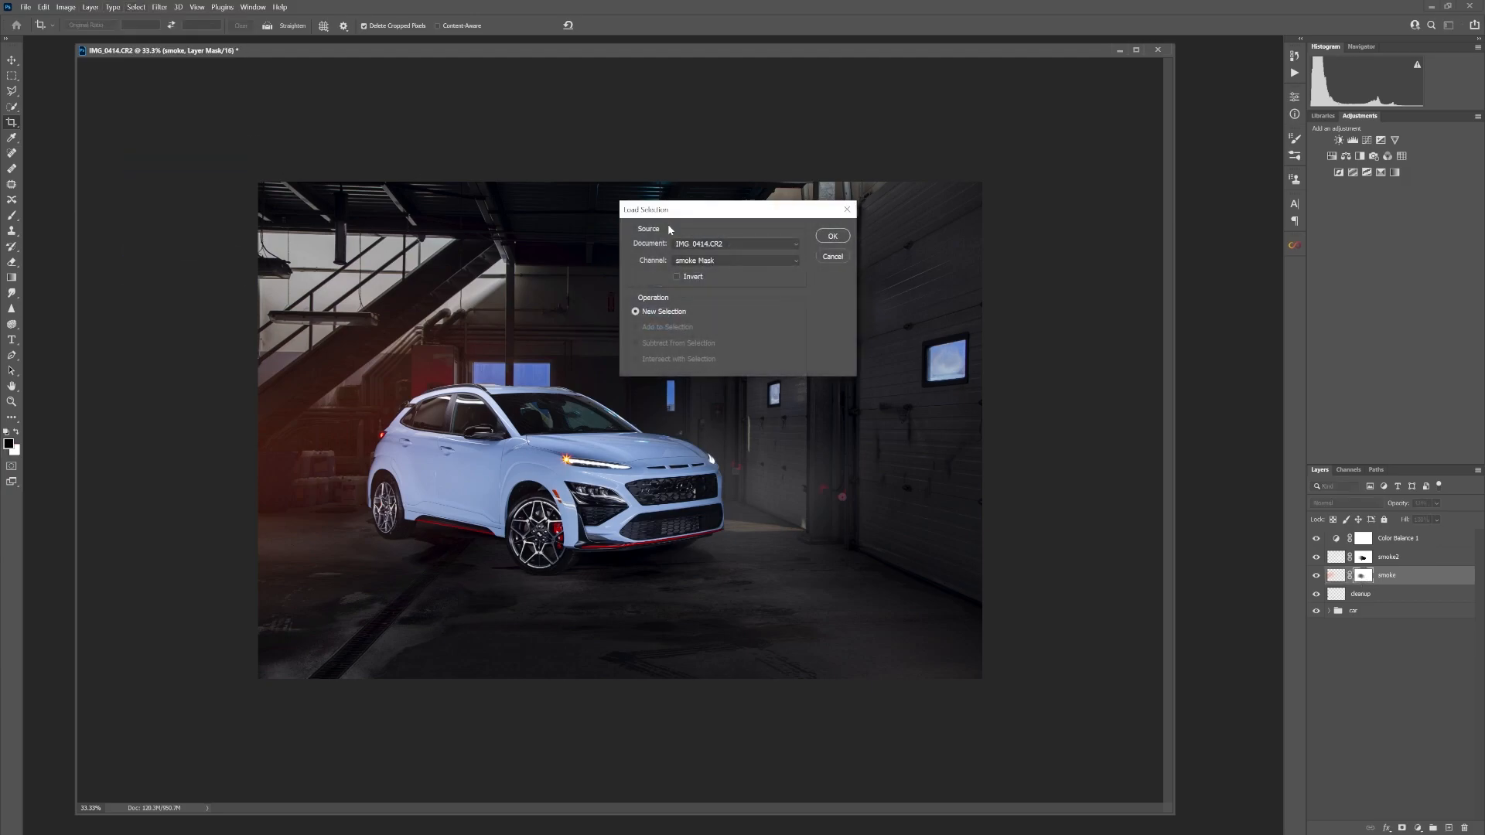
click(730, 260)
click(730, 301)
click(834, 238)
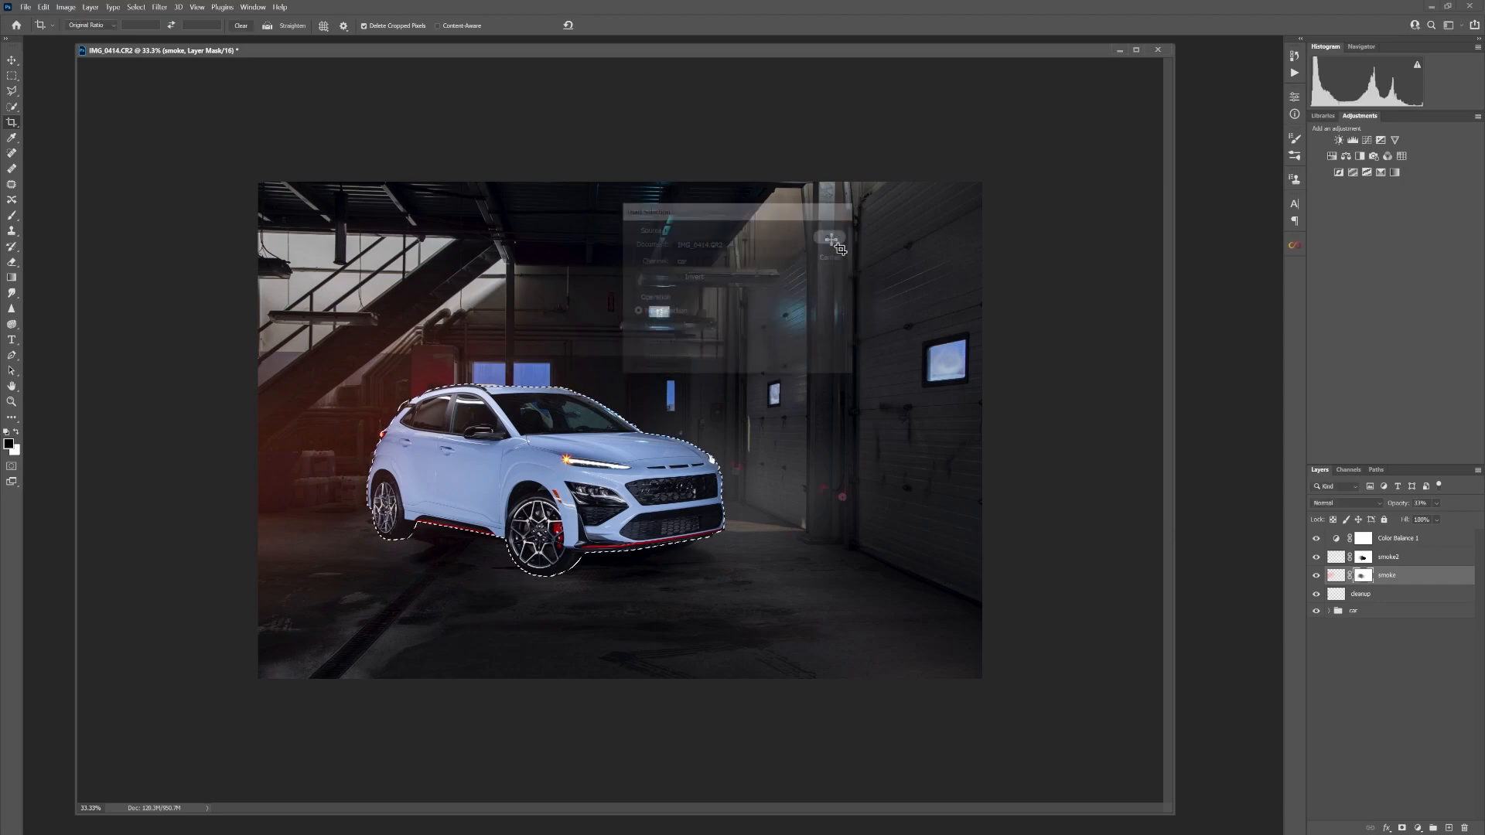
Paint the smoke mask black over the car's rear at 100% brush flow, deselect, and compare the layer on and off
key(b)
mouse_move(434, 450)
mouse_down()
mouse_move(418, 467)
mouse_move(435, 454)
mouse_up()
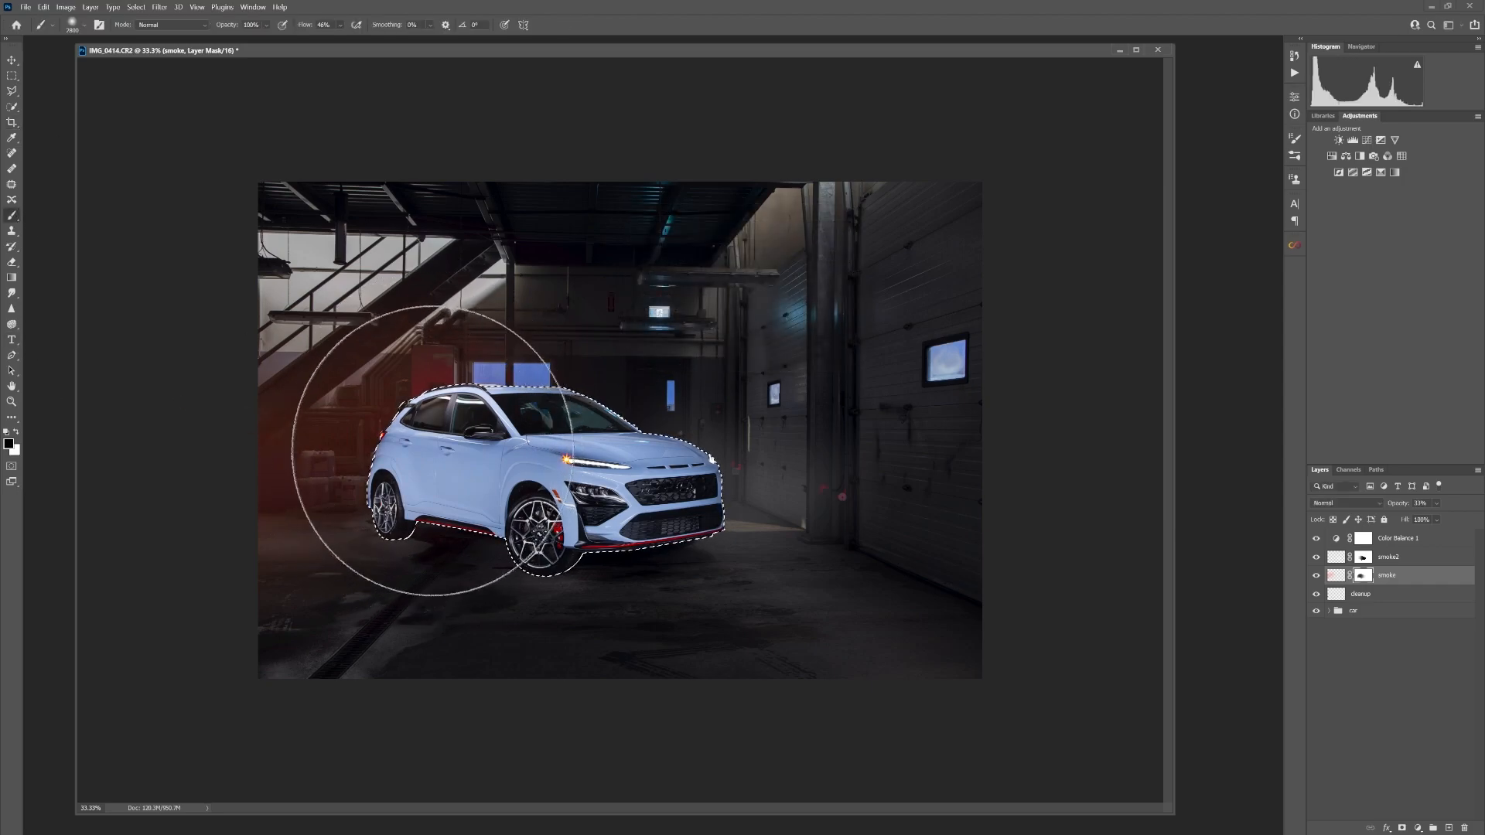
drag(340, 26, 374, 39)
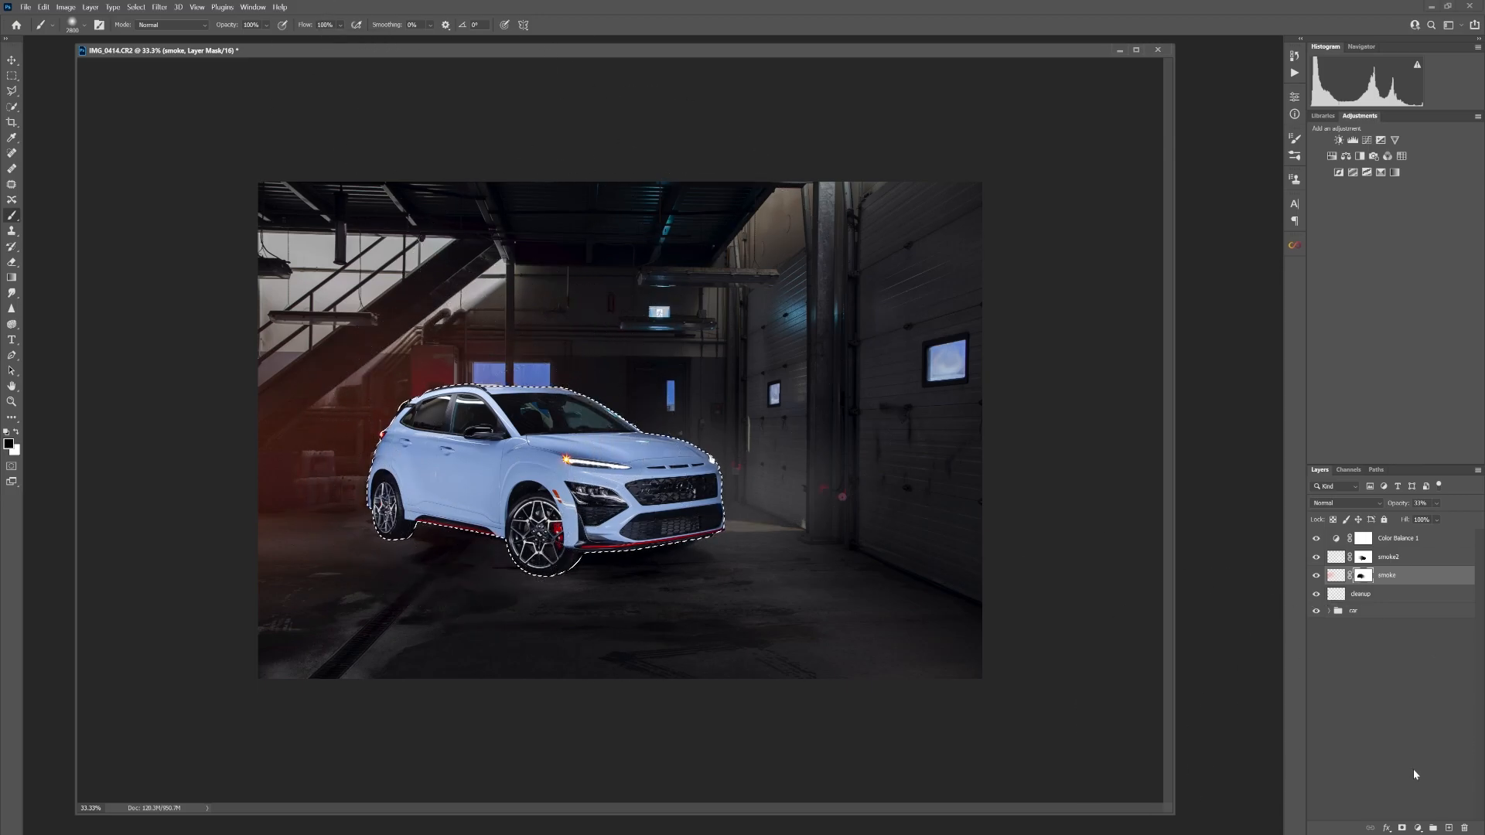
key(ctrl+d)
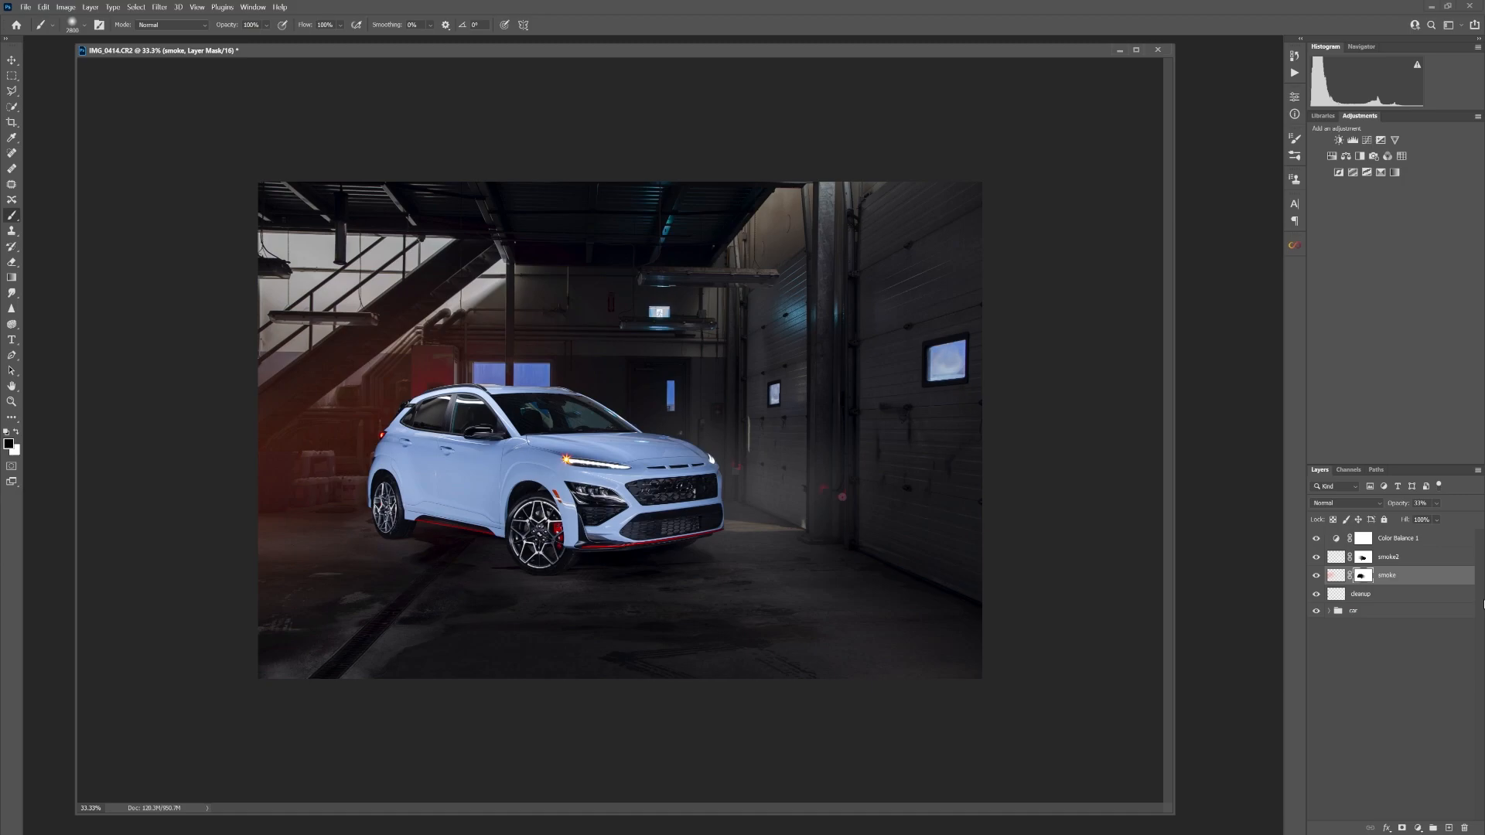
click(1317, 577)
click(1317, 576)
click(1317, 576)
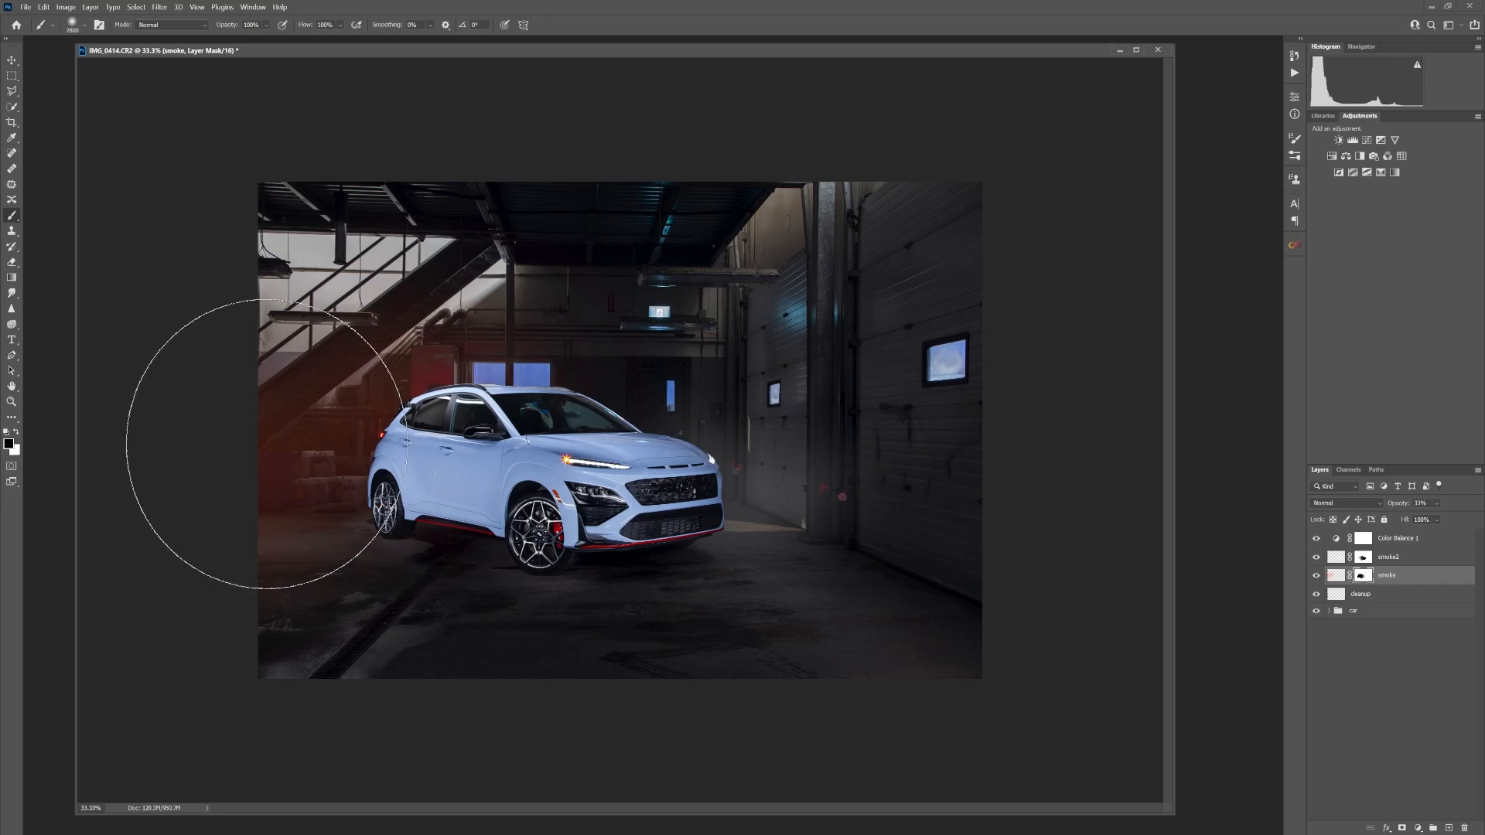
Swap the mask painting colour to white with a smaller brush, and select the smoke2 layer
key(x)
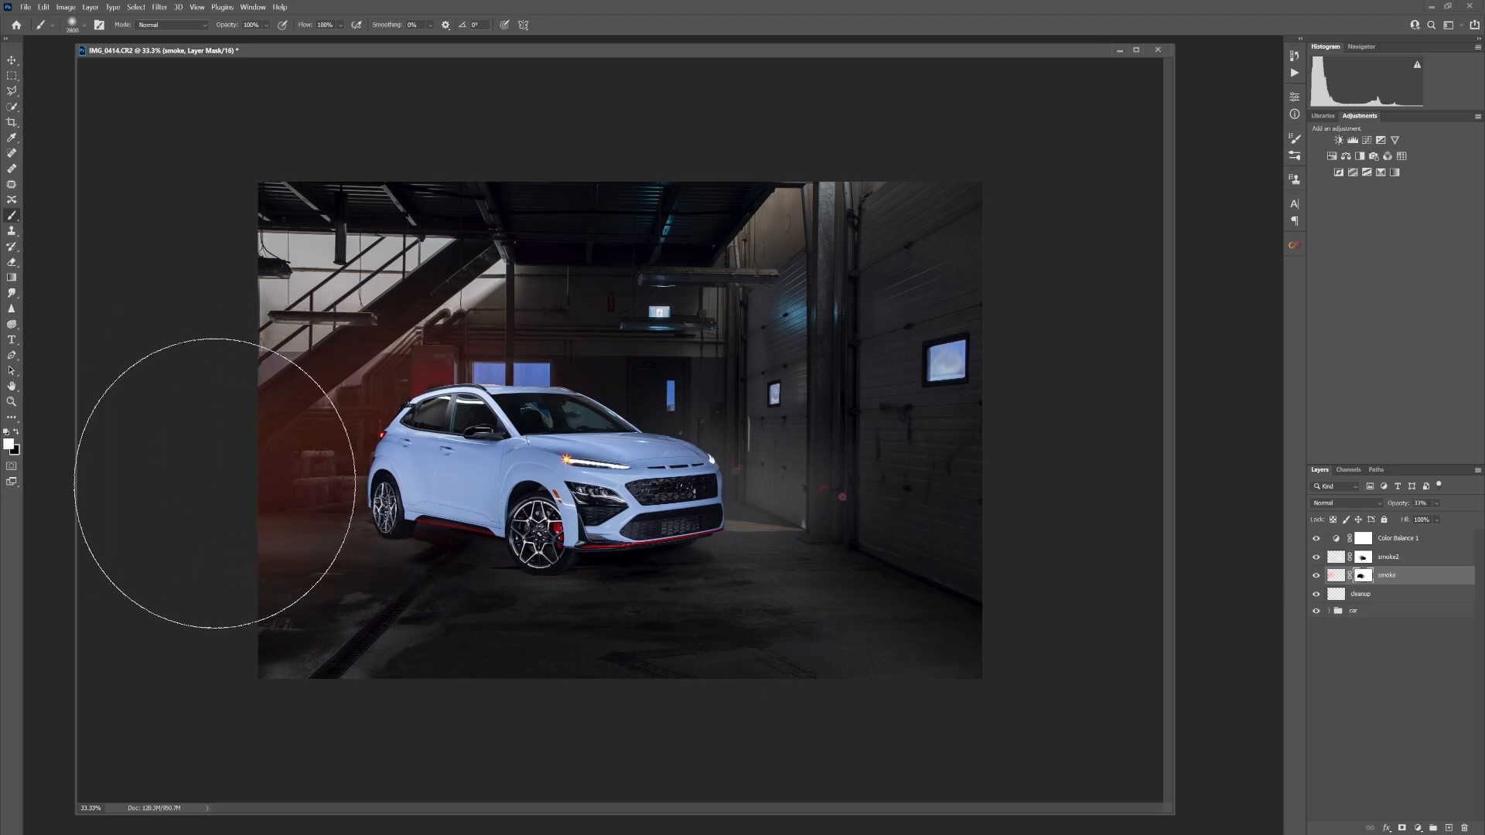
key(bracketleft)
key(bracketleft)
key(bracketleft)
key(bracketleft)
key(bracketleft)
key(bracketleft)
key(bracketleft)
key(bracketleft)
key(bracketleft)
key(bracketleft)
key(bracketleft)
key(bracketleft)
key(bracketleft)
key(bracketleft)
key(bracketleft)
key(bracketleft)
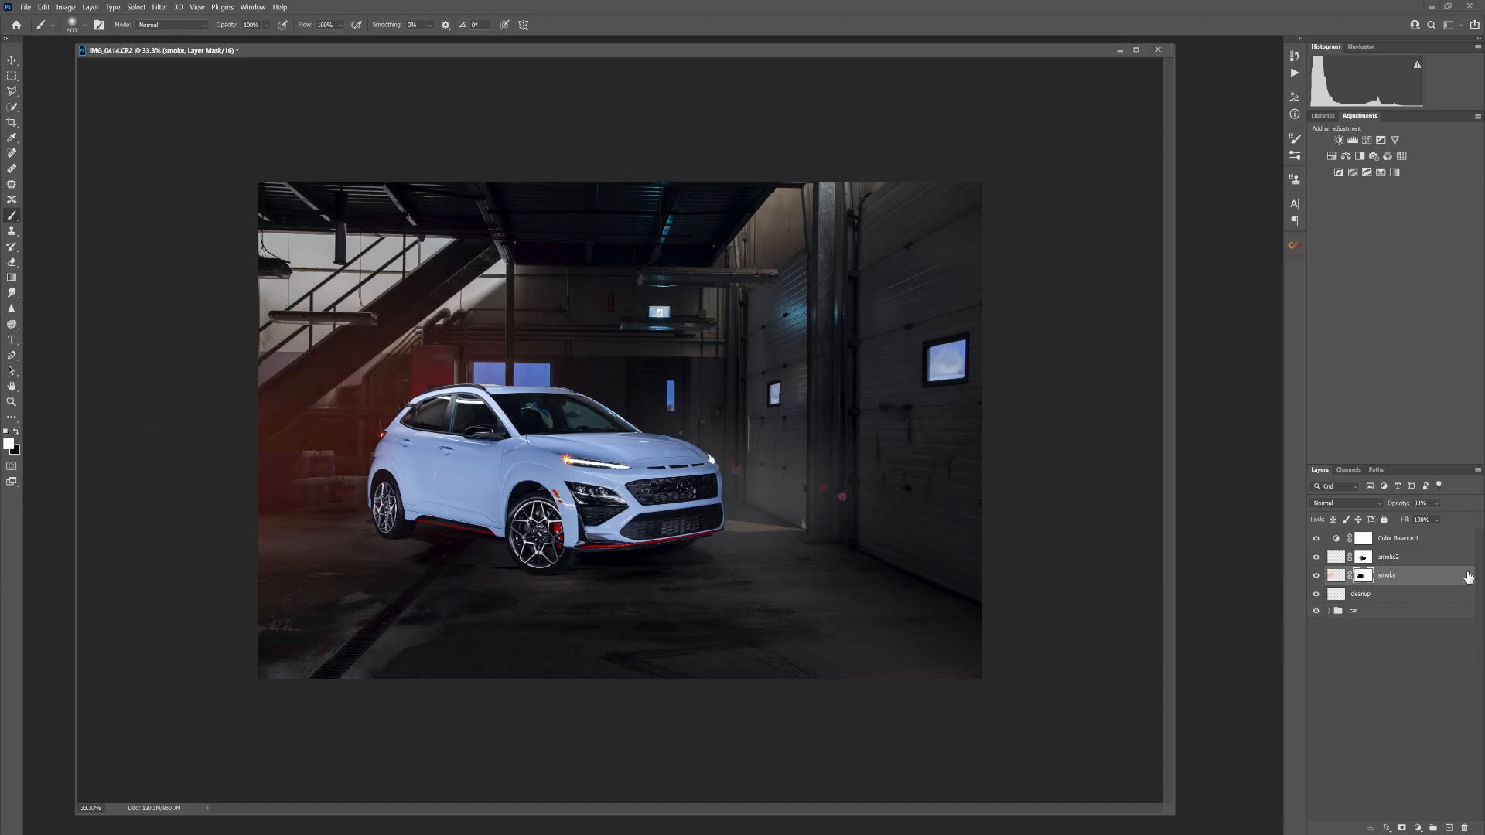
click(1432, 559)
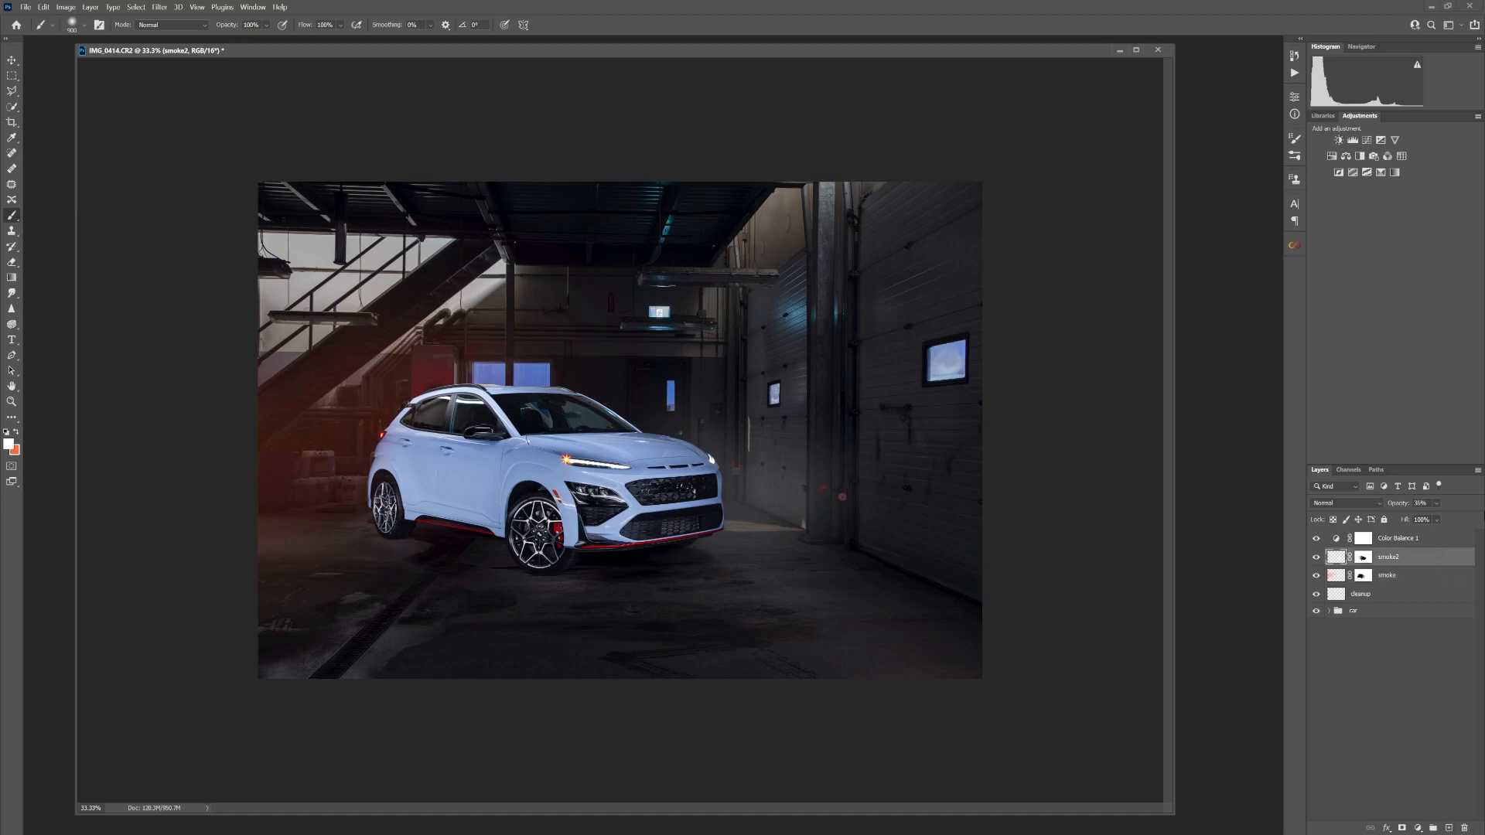